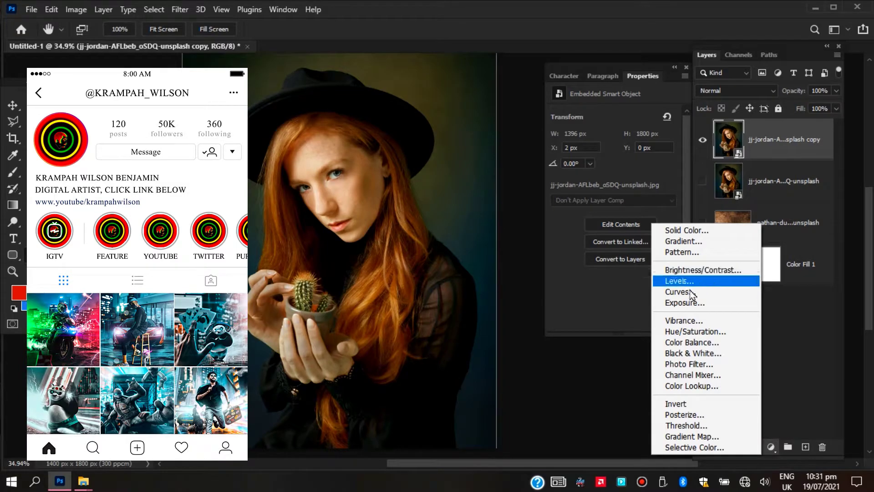
Add an Exposure adjustment above the portrait copy with exposure +2.17, offset -0.0163 and gamma correction 0.81
click(686, 302)
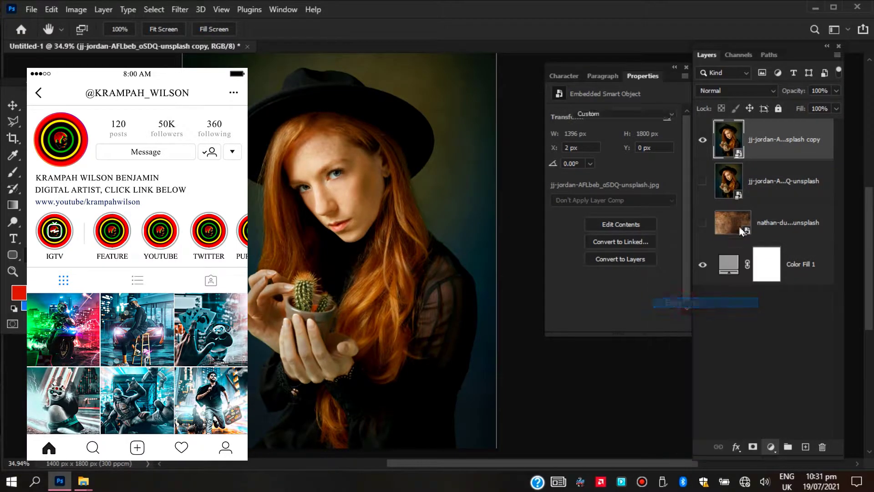
drag(615, 197, 629, 195)
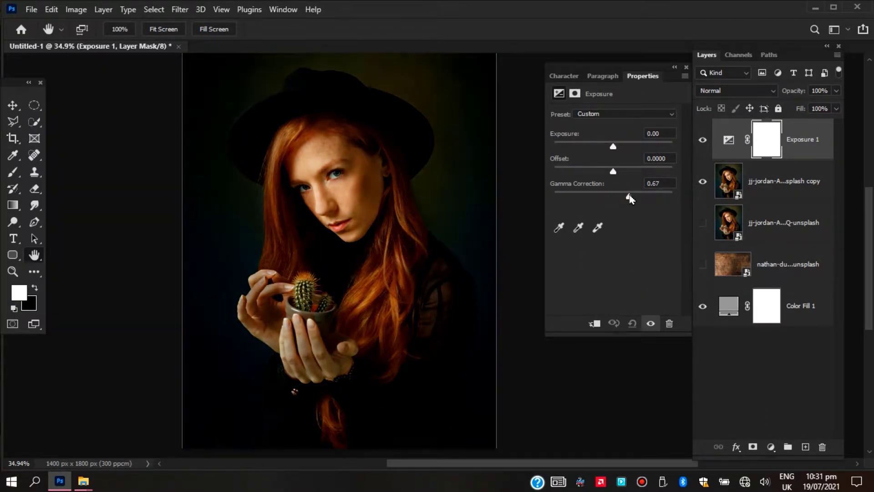
drag(614, 147, 628, 198)
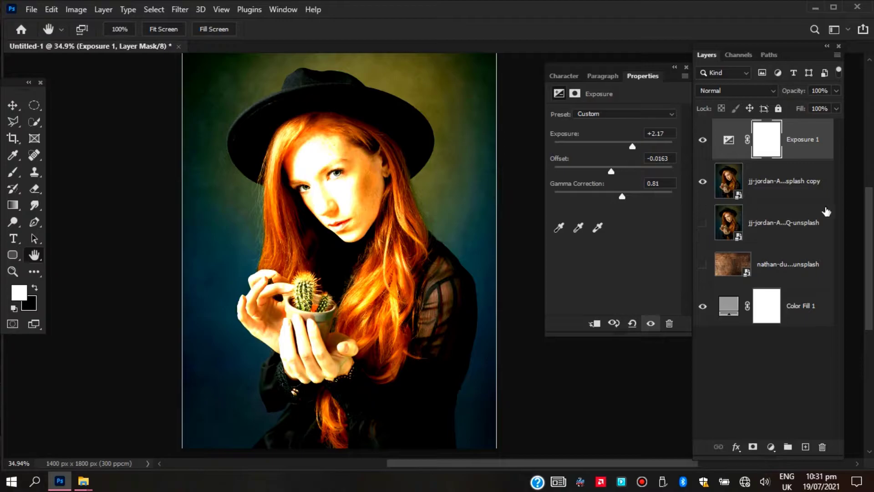
Select the woman, including her hat, hair and hands, on the portrait copy layer with the Quick Selection tool
click(757, 195)
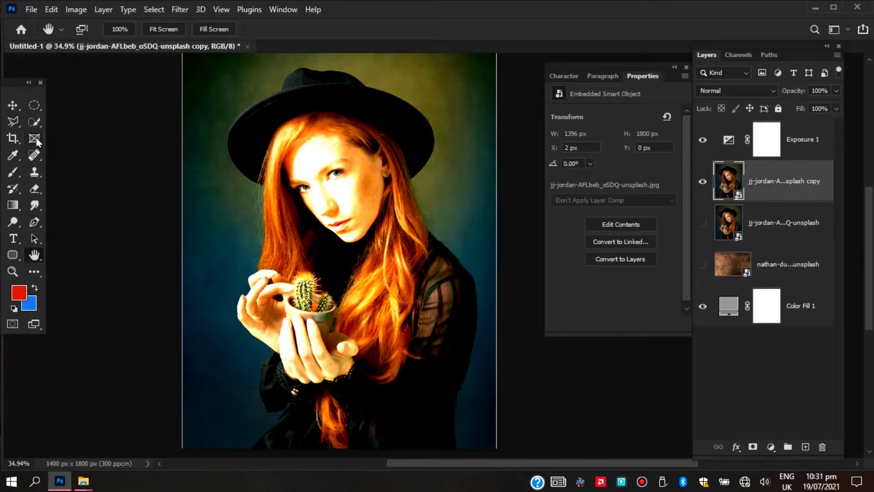
key(w)
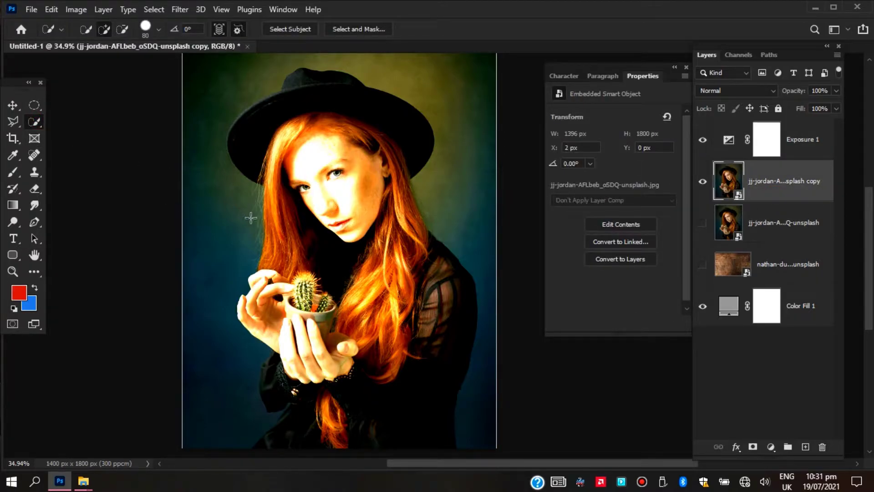
mouse_move(339, 108)
mouse_down()
mouse_move(351, 208)
mouse_move(432, 325)
mouse_move(452, 295)
mouse_move(405, 217)
mouse_move(329, 321)
mouse_move(290, 338)
mouse_move(295, 245)
mouse_move(347, 437)
mouse_move(279, 450)
mouse_move(293, 385)
mouse_move(282, 389)
mouse_move(280, 364)
mouse_move(277, 448)
mouse_up()
drag(278, 101, 250, 121)
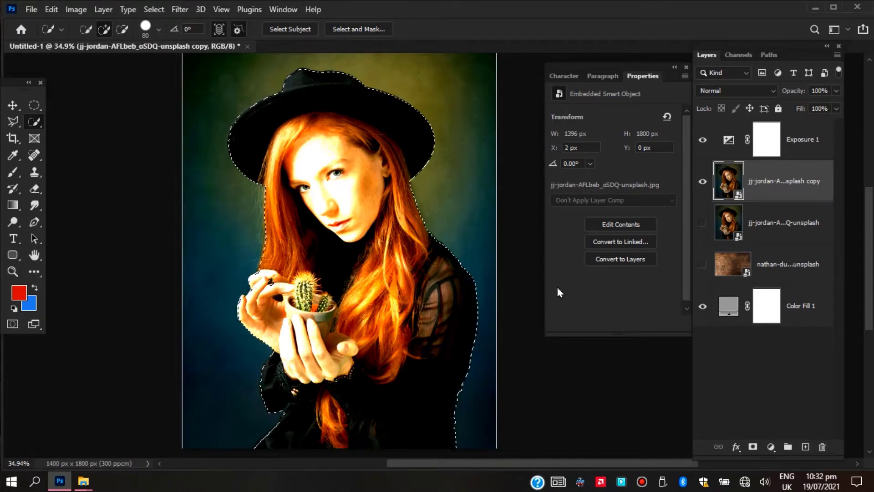
Select the wood texture layer and make it visible behind the masked portrait
scroll(378, 295, down, 3)
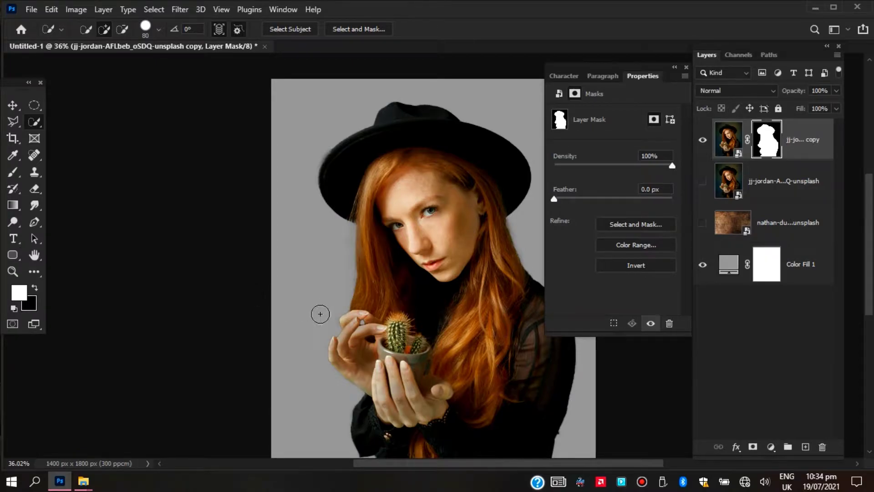
scroll(320, 312, down, 3)
scroll(392, 309, up, 3)
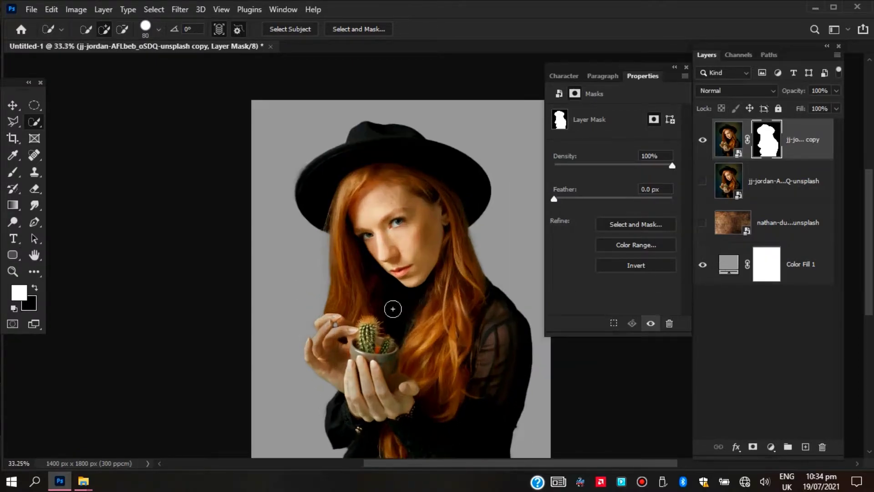
scroll(392, 308, up, 3)
scroll(393, 308, down, 3)
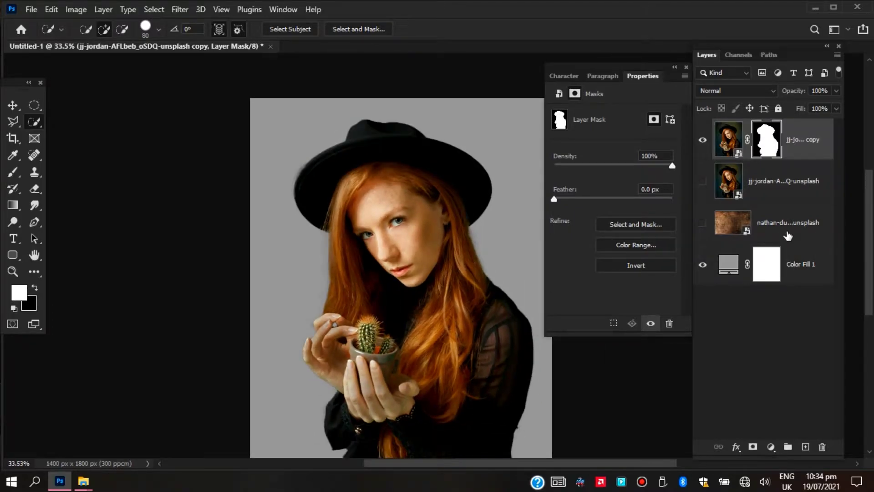
click(734, 223)
click(703, 222)
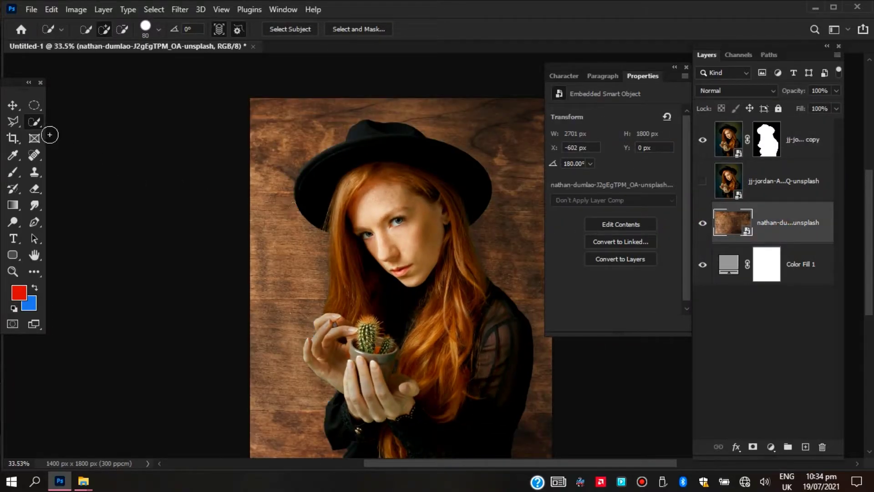
Scale the wood texture proportionally to 2369 × 1800 px and shift it sideways to X -534 px so it covers the canvas
click(13, 105)
scroll(305, 289, down, 2)
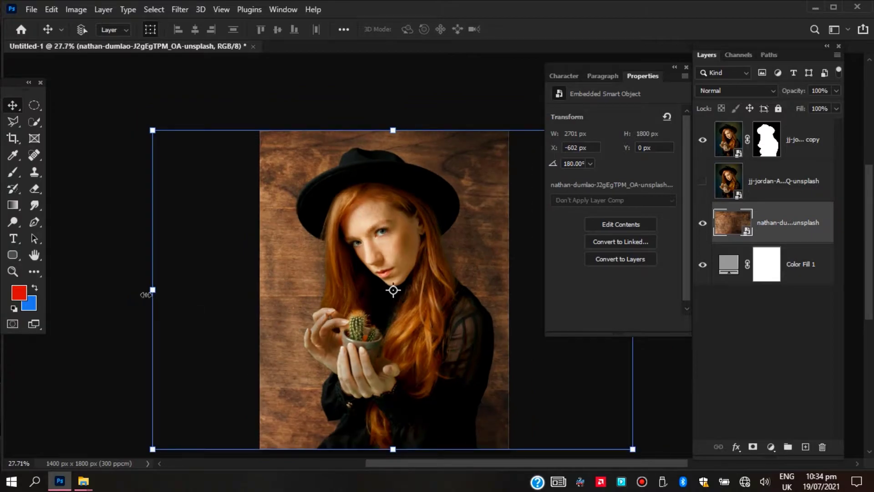
drag(146, 294, 176, 295)
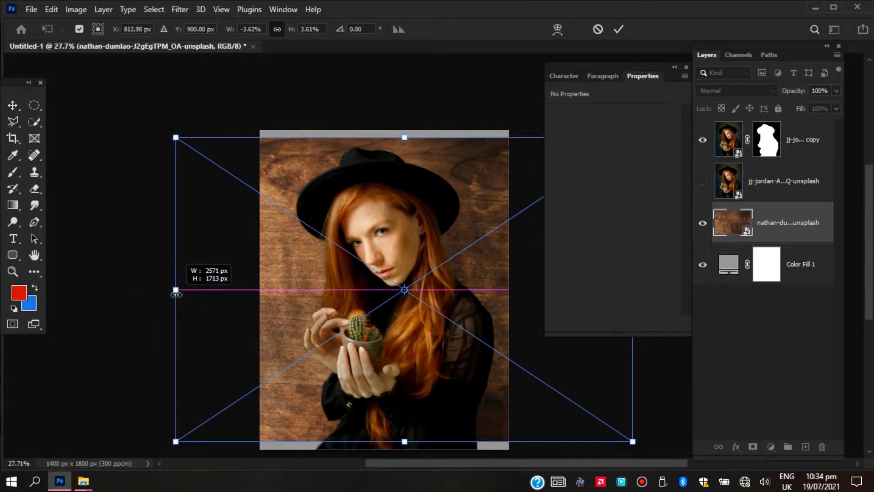
drag(176, 294, 212, 293)
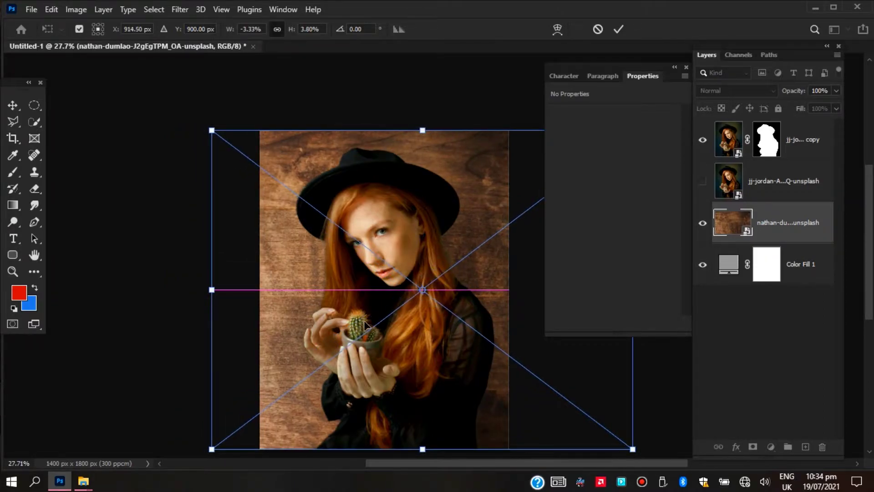
scroll(439, 333, down, 2)
scroll(439, 333, down, 1)
drag(439, 333, 407, 331)
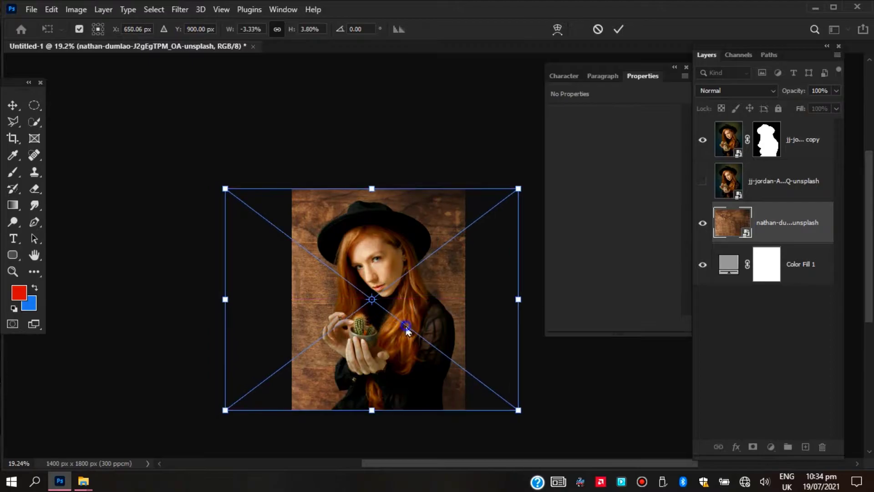
right_click(407, 331)
click(423, 325)
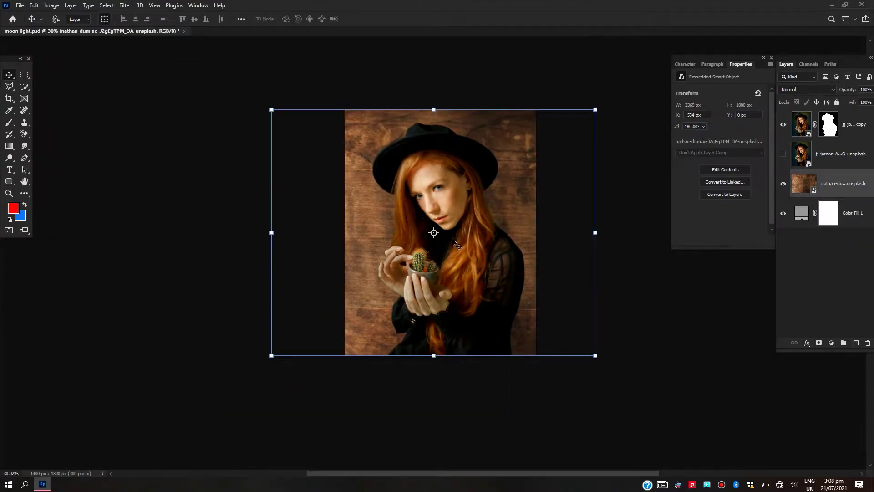
Open the Camera Raw Filter for the wood layer and set Contrast +35, Highlights -36, Shadows -84, Whites -33, Blacks -45 and Vibrance -19
scroll(454, 240, up, 4)
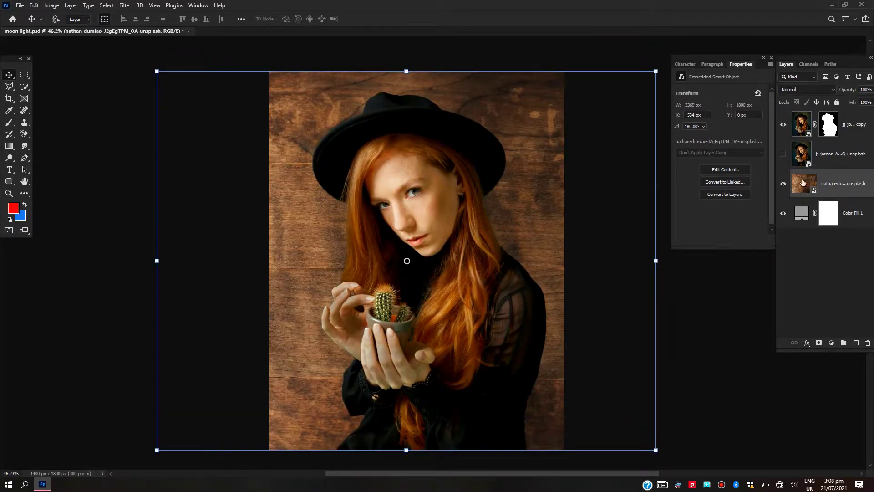
click(125, 5)
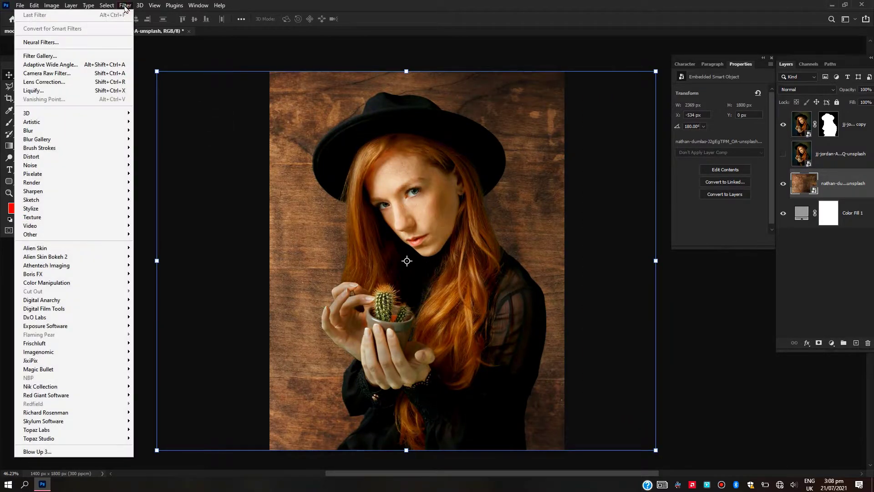
click(53, 74)
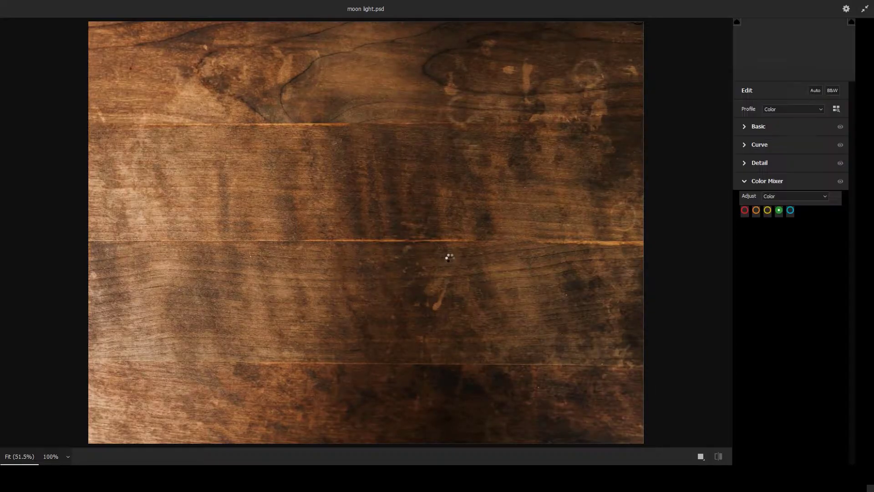
click(747, 127)
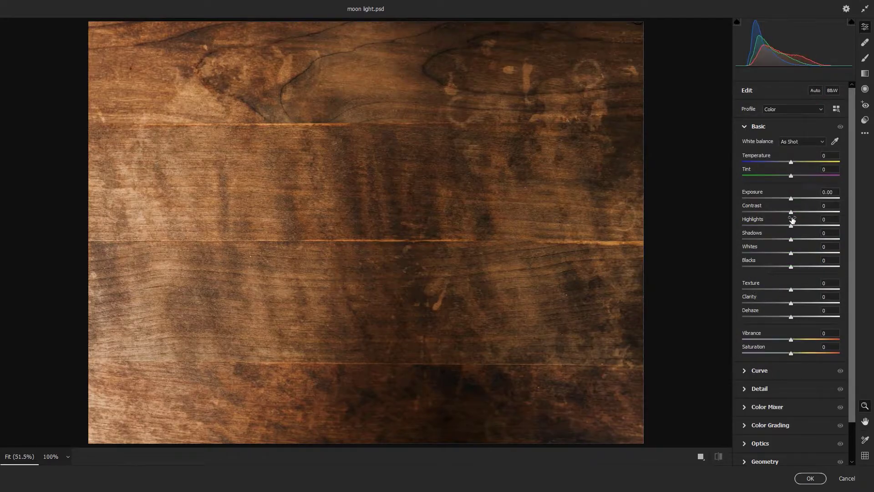
mouse_move(791, 212)
mouse_down()
mouse_move(756, 212)
mouse_move(821, 215)
mouse_move(781, 219)
mouse_move(808, 217)
mouse_up()
click(781, 339)
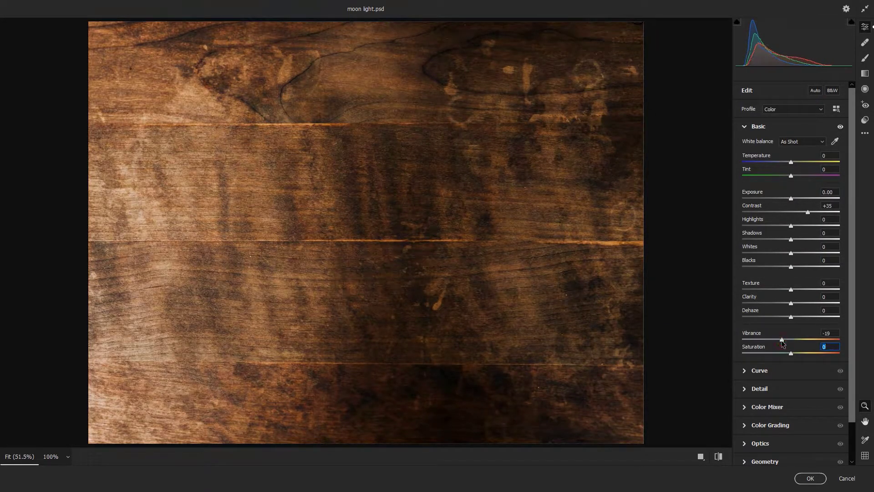
click(769, 267)
drag(791, 253, 773, 227)
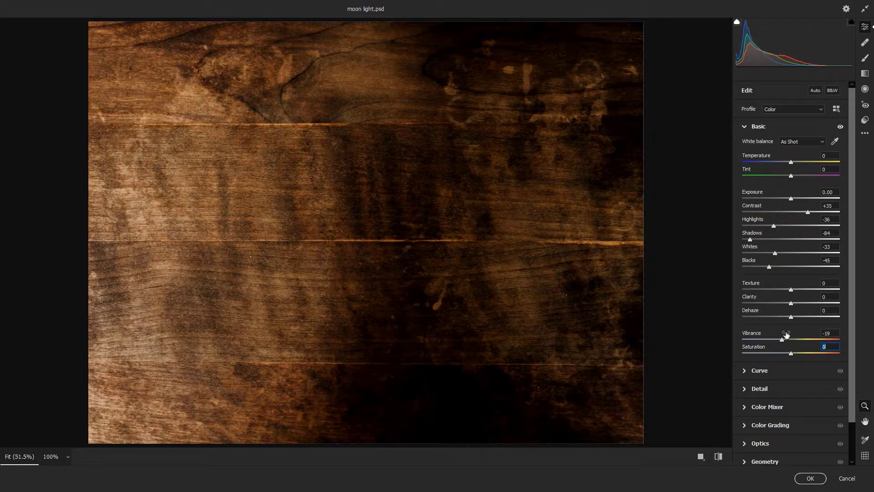
Darken the wood with the point curve by lowering the white endpoint and shaping the midtones, including input 166 to output 146, and apply the filter
click(759, 370)
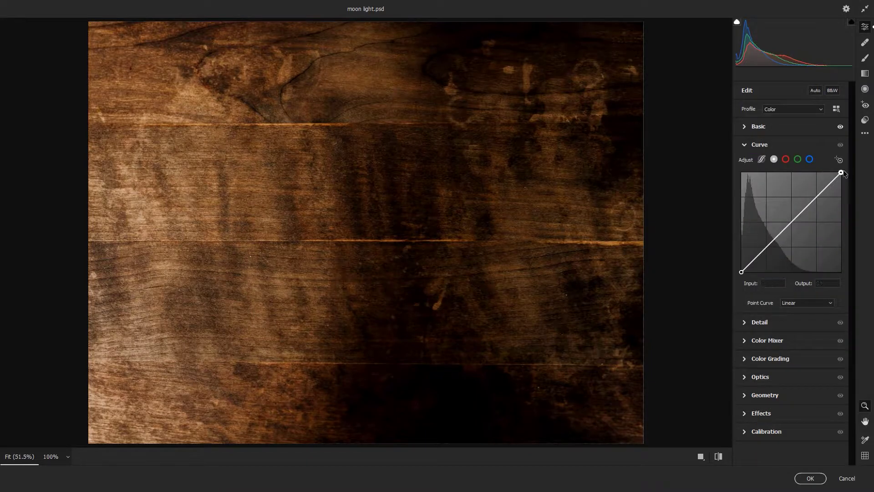
drag(841, 173, 848, 185)
drag(779, 240, 776, 236)
drag(741, 272, 741, 272)
drag(776, 236, 809, 215)
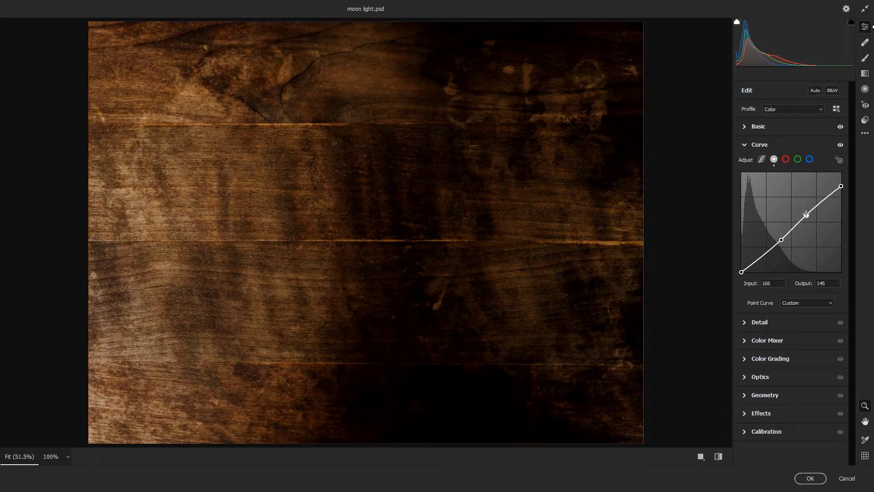
click(810, 477)
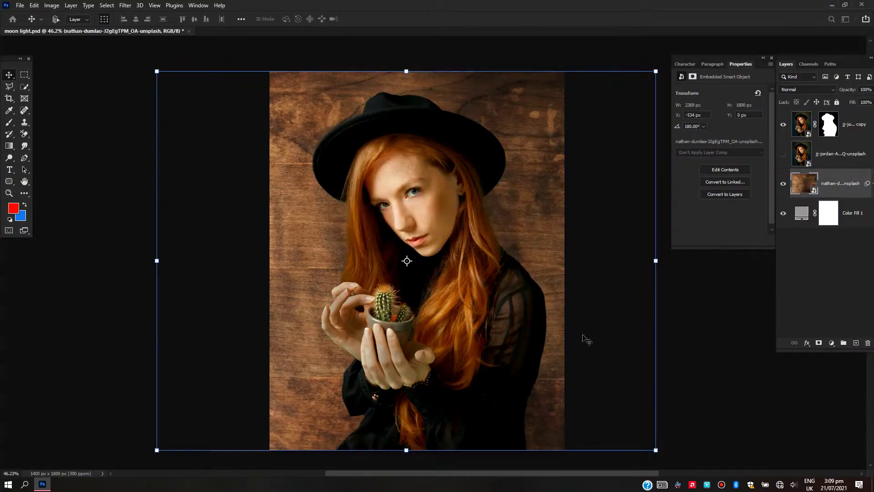
Add a Brightness/Contrast adjustment clipped to the wood layer with brightness -98 and contrast 42
scroll(461, 344, up, 5)
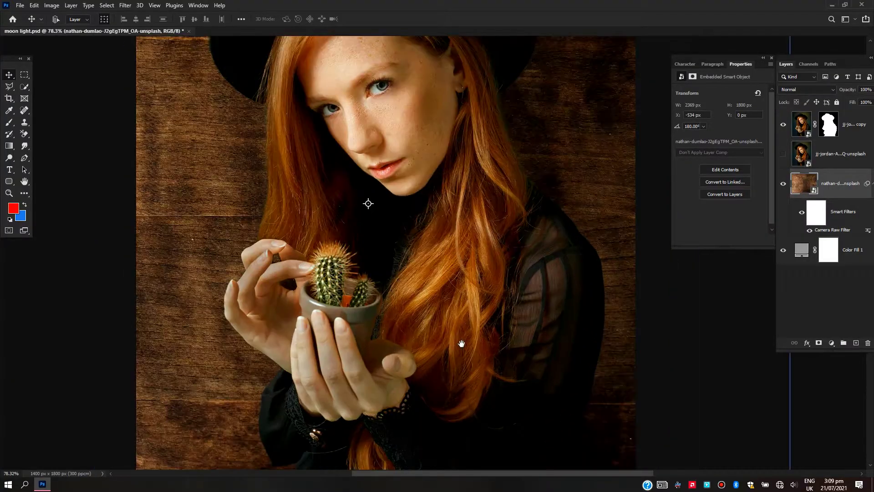
scroll(462, 343, down, 5)
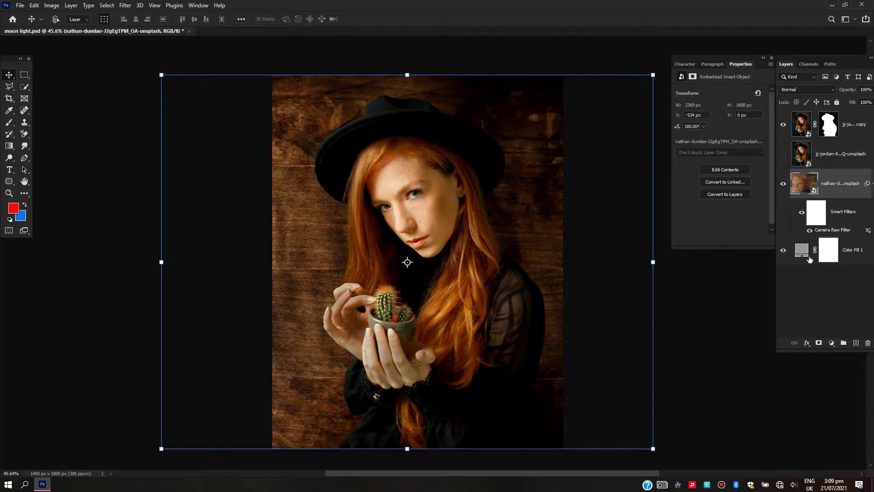
click(831, 343)
click(783, 217)
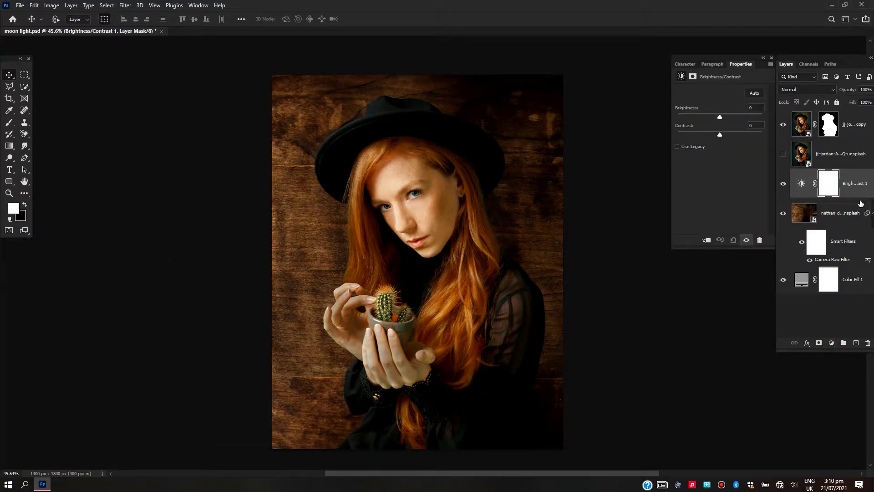
alt+click(859, 196)
drag(718, 117, 740, 139)
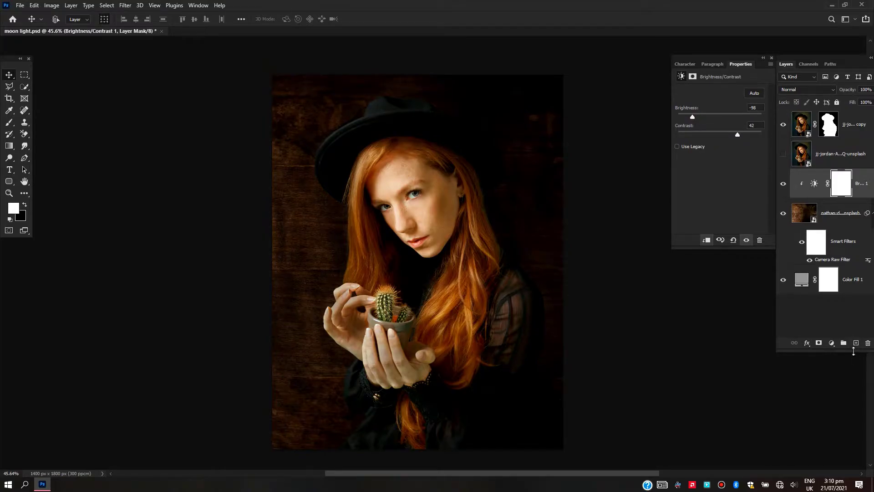
Add a Levels adjustment clipped to the wood background and brighten its midtones slightly
click(829, 342)
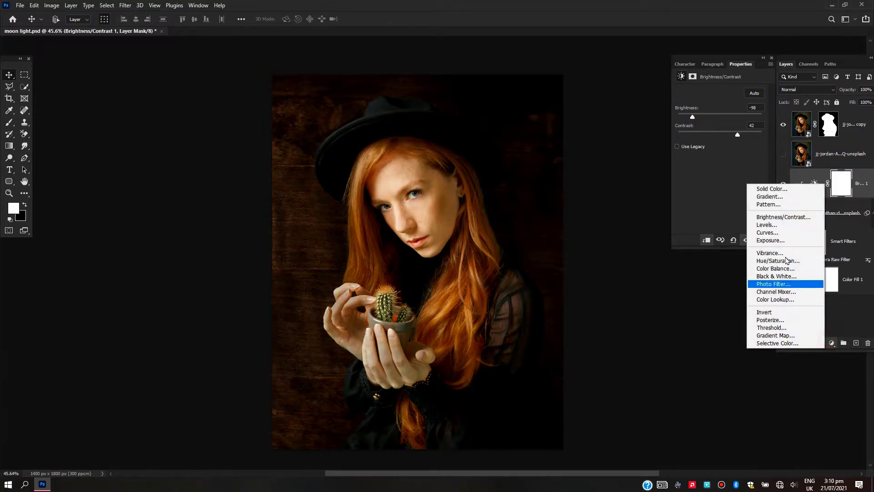
click(769, 226)
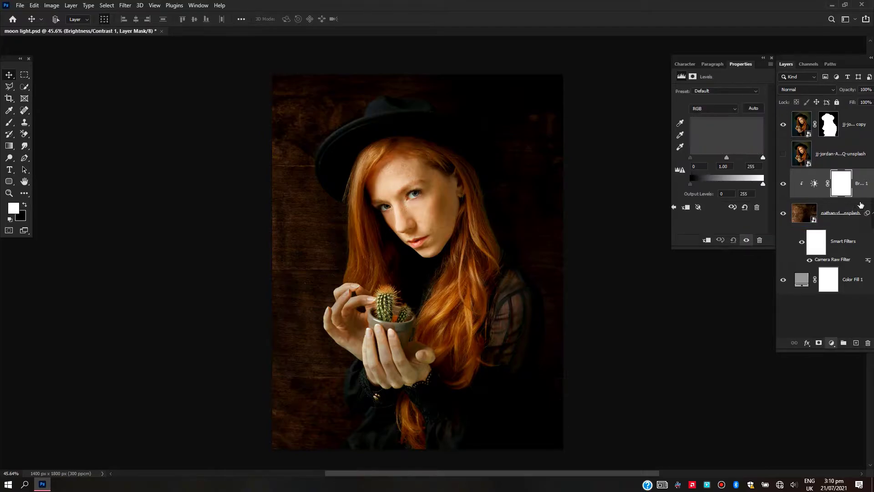
key(ctrl+alt+g)
mouse_move(726, 158)
mouse_down()
mouse_move(734, 158)
mouse_move(719, 160)
mouse_up()
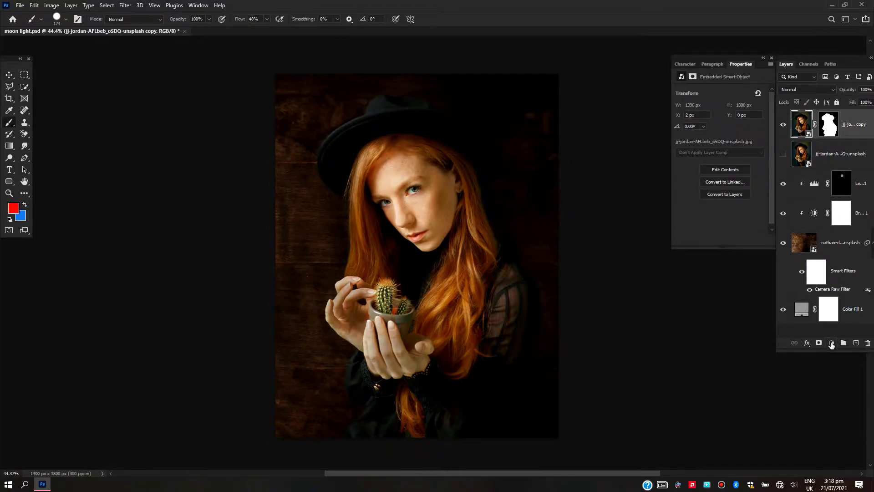
Lengthen the Layers panel and move it together with the Properties panel slightly inward from the window edge
drag(829, 378, 829, 415)
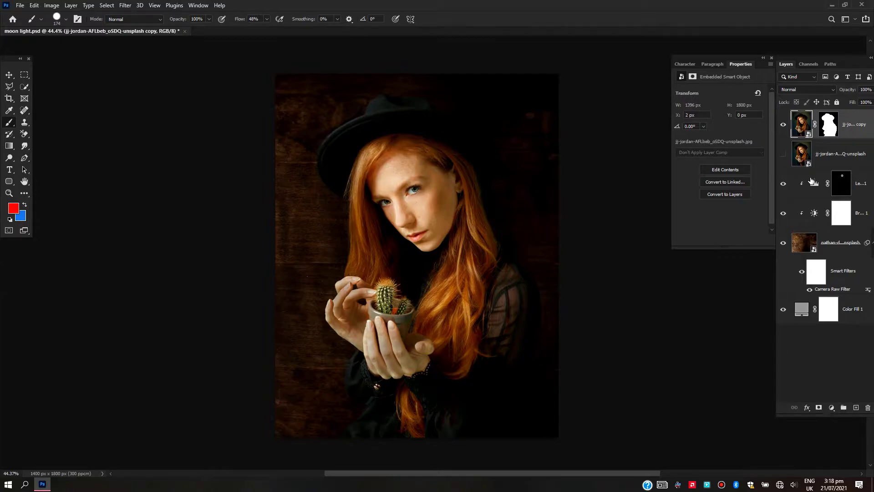
drag(732, 58, 708, 59)
drag(811, 58, 786, 59)
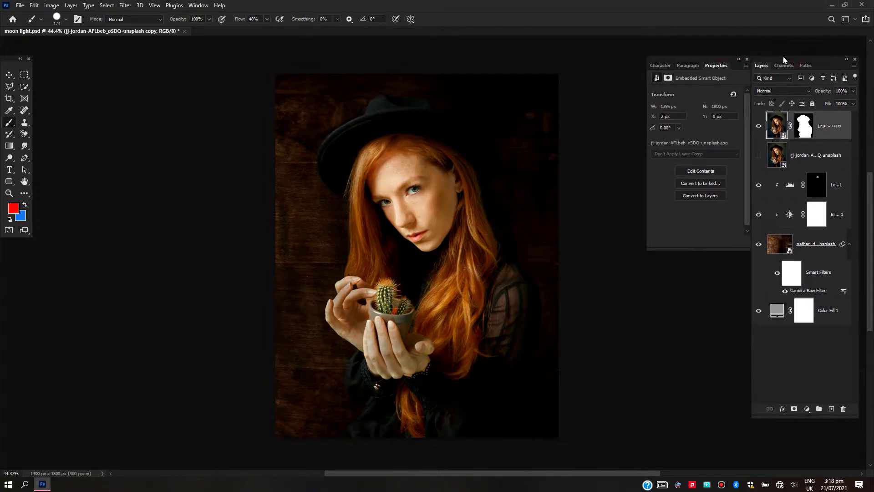
Add a Hue/Saturation adjustment above the portrait, lower the master saturation slightly and set the Greens saturation to -100
click(806, 412)
click(751, 326)
key(ctrl+0)
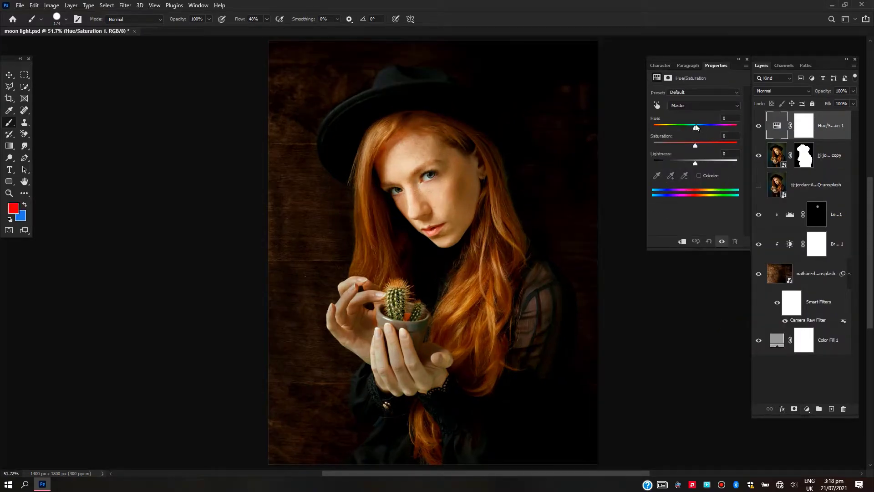
drag(692, 140, 685, 146)
click(695, 105)
click(685, 131)
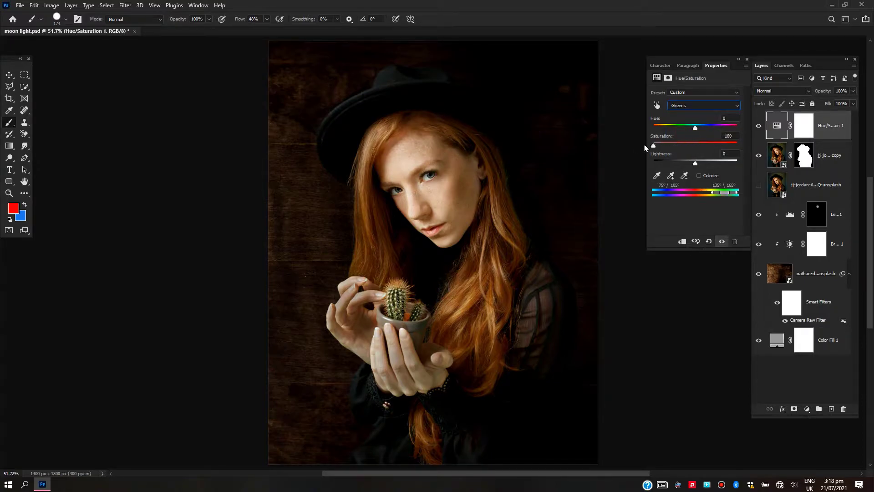
Set the Greens saturation to -77 and clip the Hue/Saturation adjustment to the portrait layer
click(703, 108)
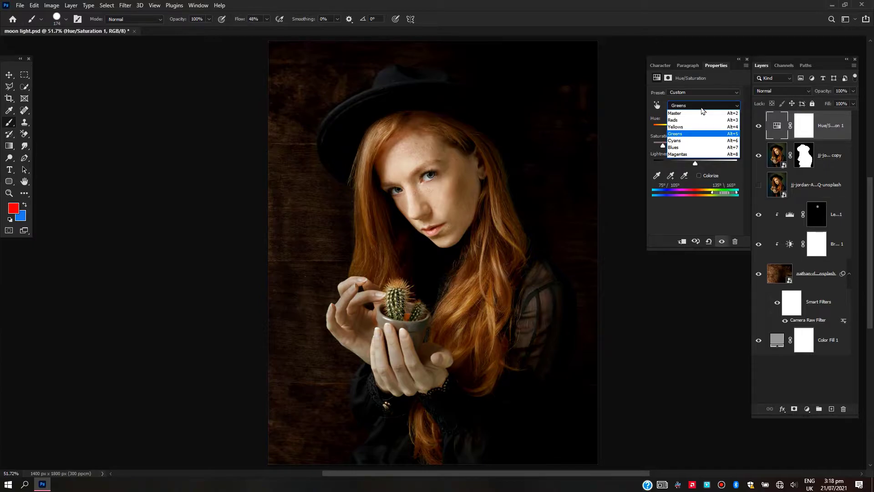
click(662, 219)
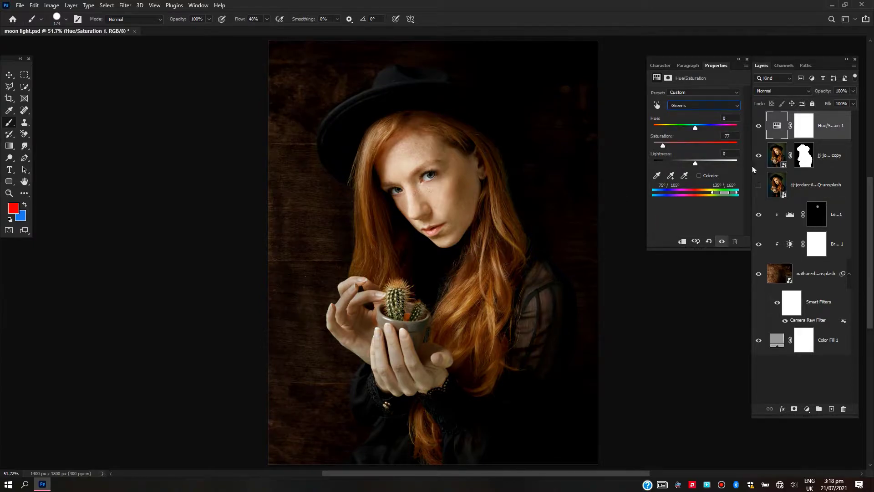
alt+click(833, 140)
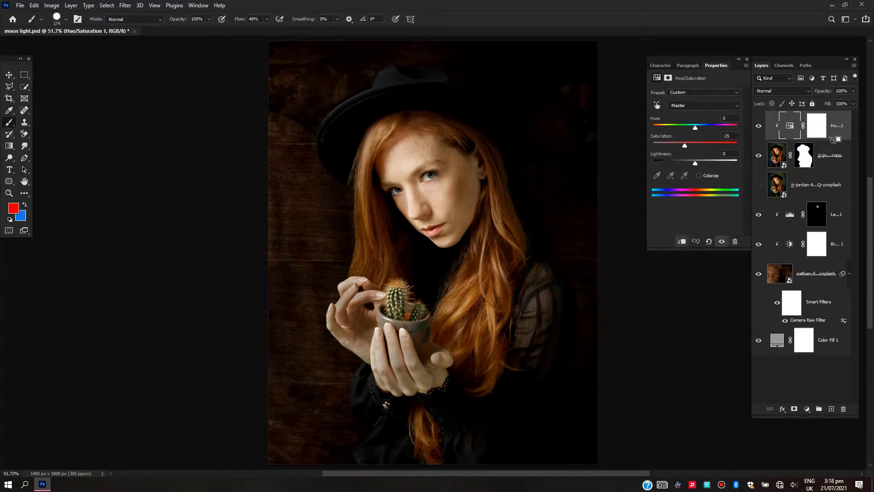
scroll(469, 242, up, 4)
scroll(469, 242, down, 4)
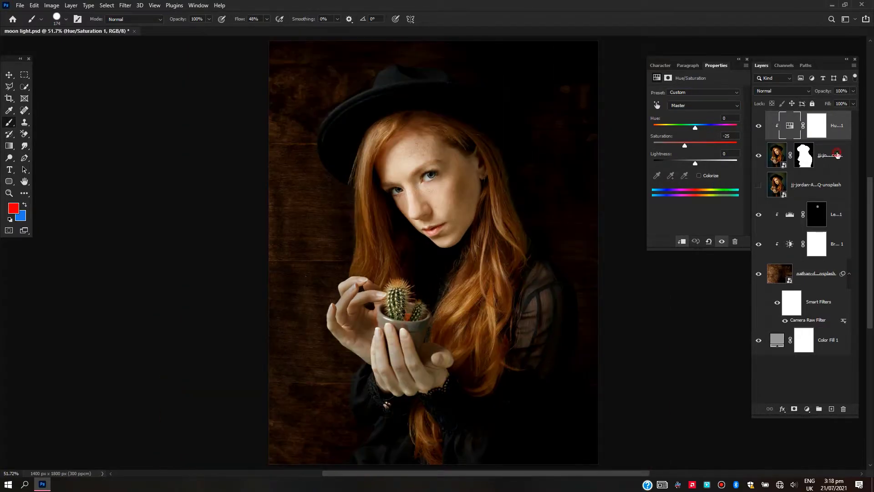
Add a Brightness/Contrast adjustment directly above the portrait with brightness -106 and contrast 34
click(837, 154)
click(807, 409)
click(747, 285)
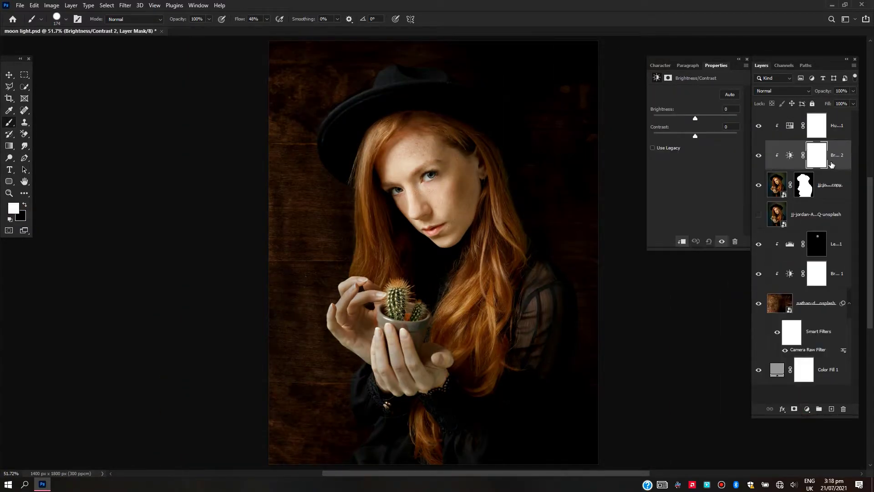
drag(694, 119, 666, 119)
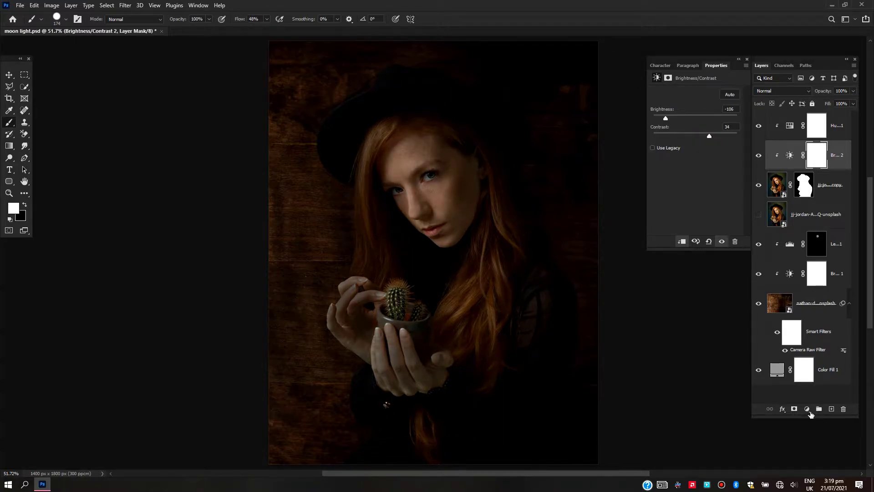
Add a second Brightness/Contrast adjustment above the darkening one with brightness 80 and invert its layer mask
click(806, 409)
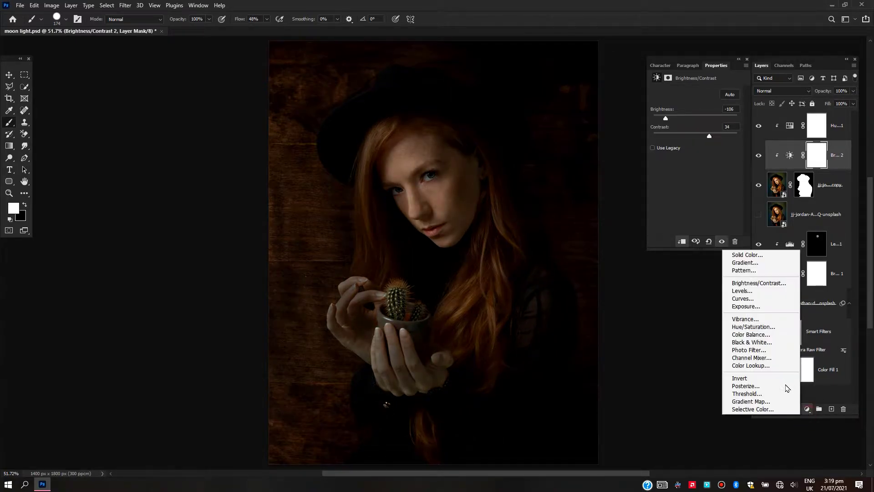
click(747, 283)
drag(698, 121, 718, 120)
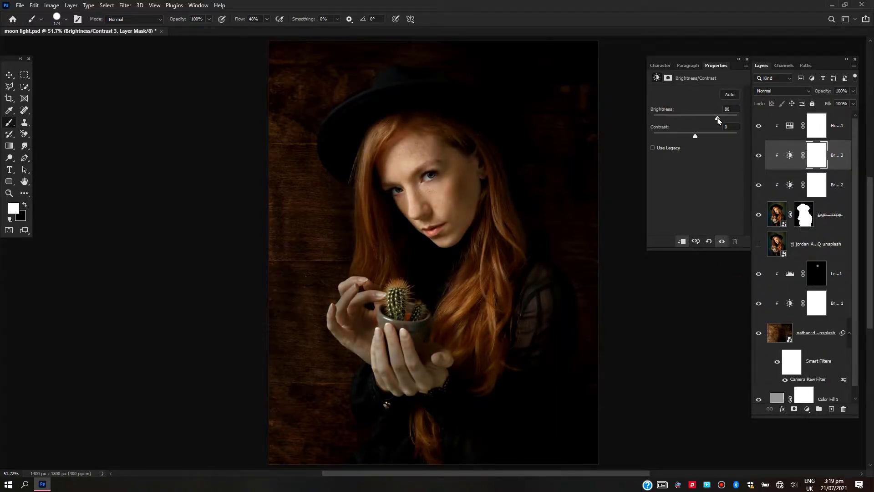
click(668, 77)
click(711, 200)
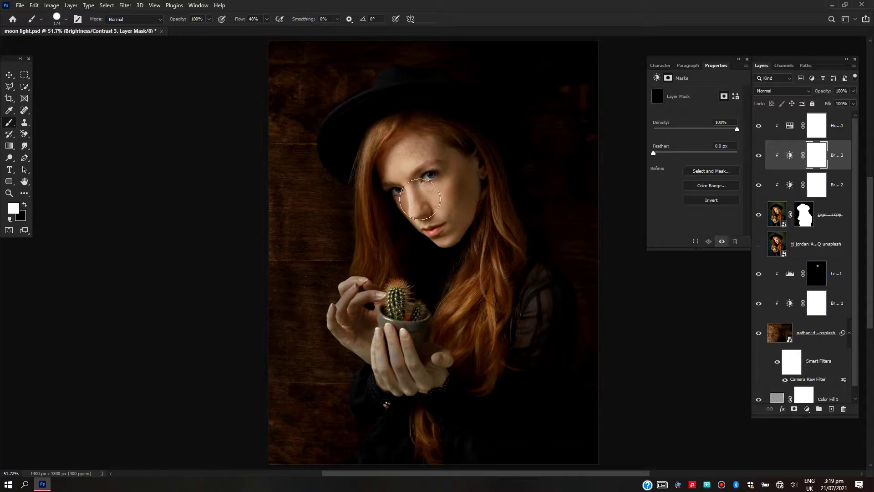
Choose the Soft Round brush from General Brushes and set the brush opacity to 4%
right_click(441, 224)
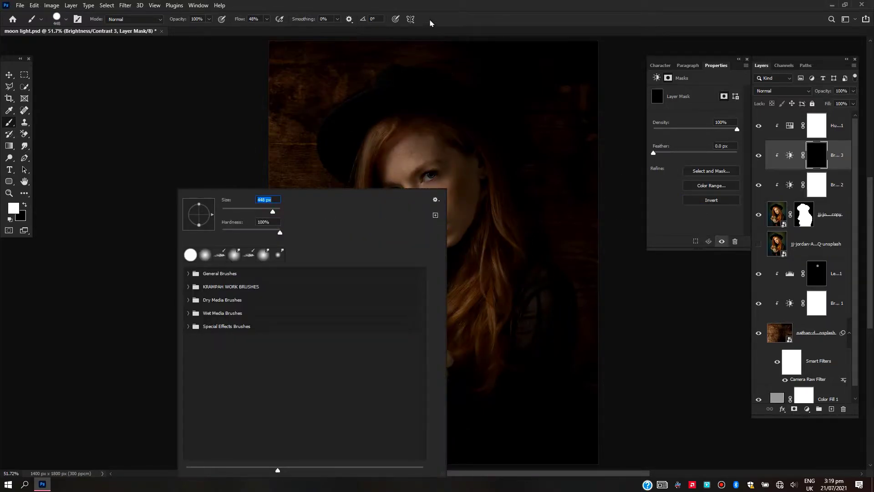
click(430, 22)
drag(181, 20, 137, 23)
right_click(328, 213)
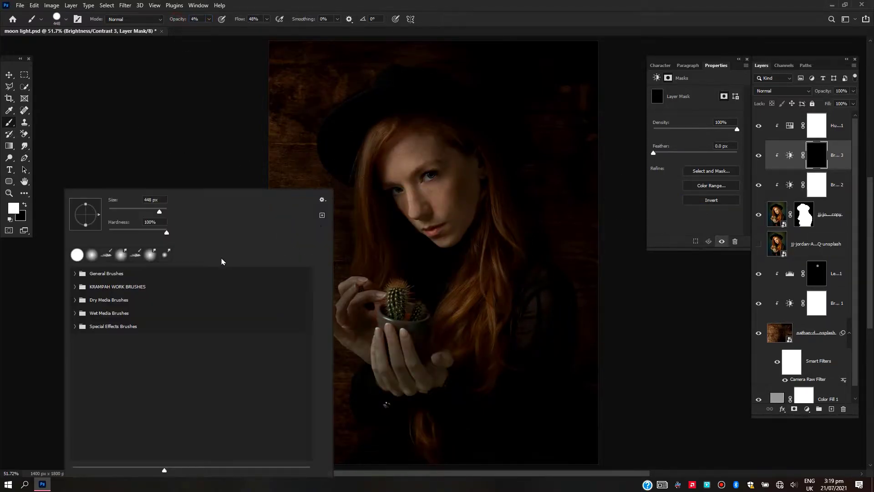
click(82, 275)
click(114, 291)
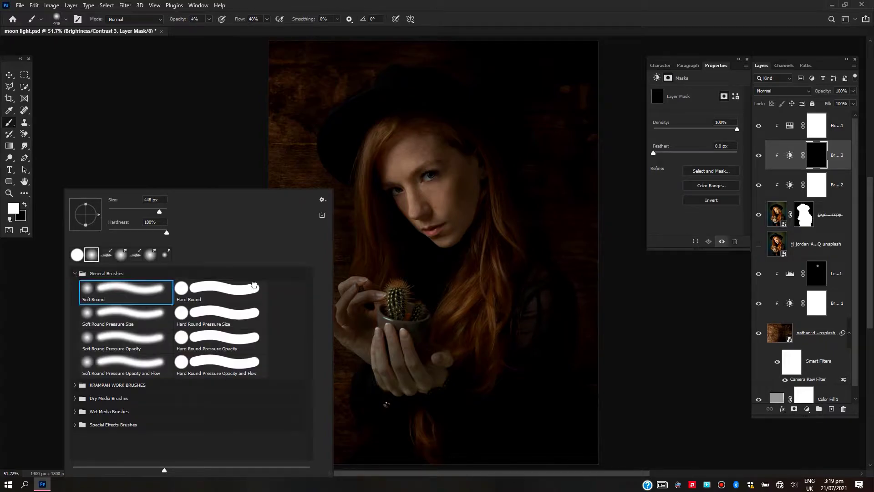
click(510, 15)
Raise the brush opacity to 41% and paint white on the mask over the face, hair and cactus to brighten them
scroll(484, 270, up, 2)
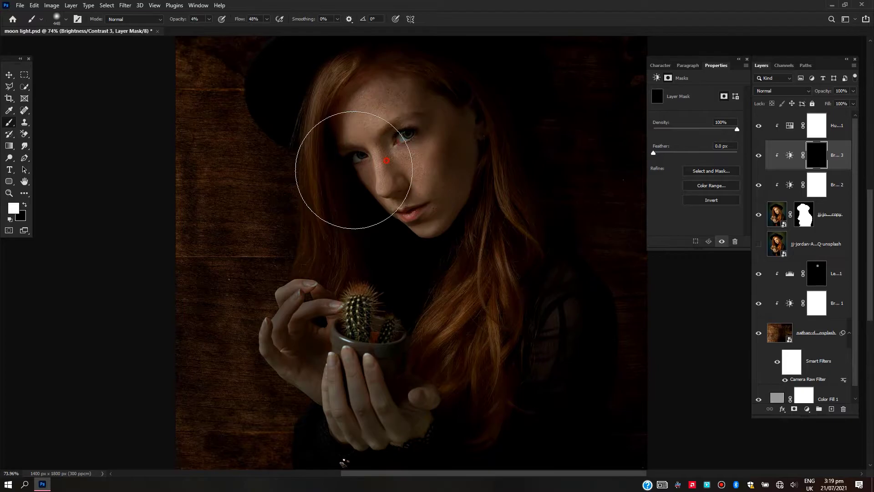
drag(181, 25, 198, 23)
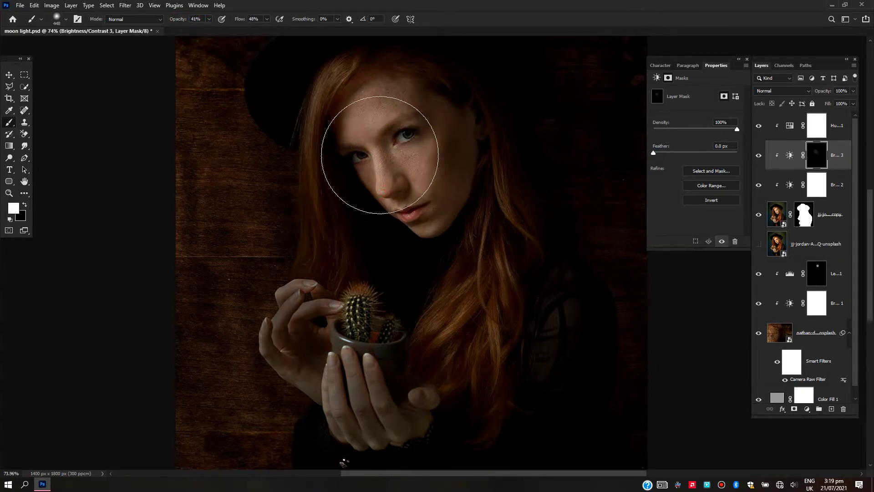
scroll(460, 251, down, 2)
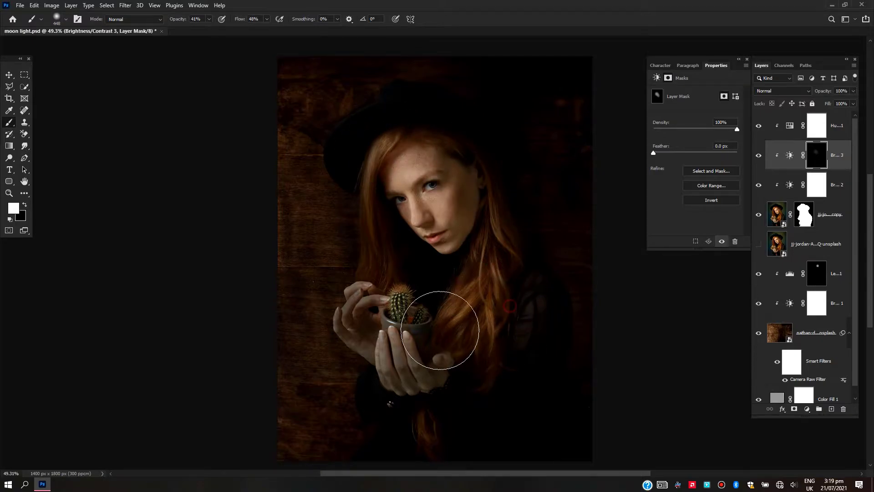
drag(412, 321, 409, 287)
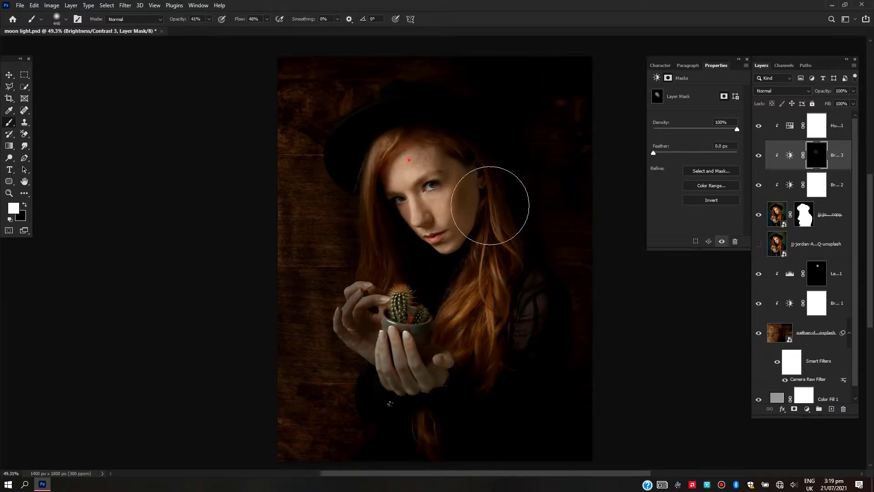
Add a new layer above the Hue/Saturation adjustment and draw a circular selection about 860 px wide over the face and cactus
click(836, 127)
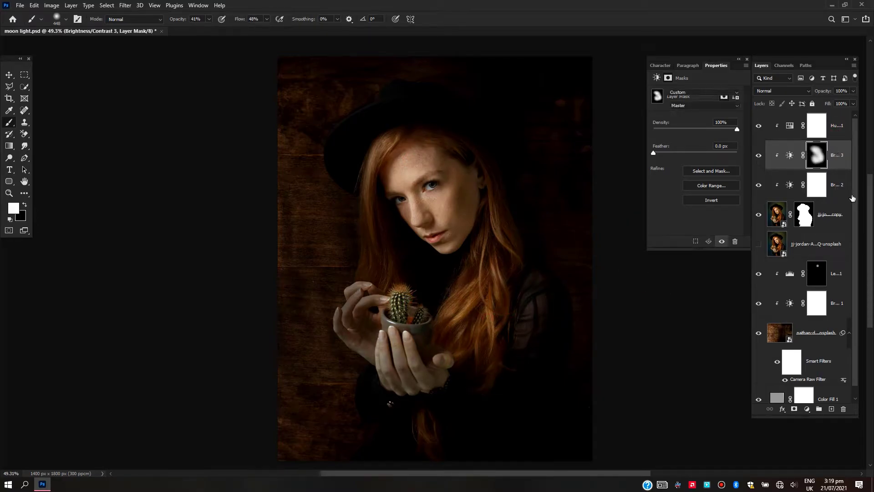
click(831, 409)
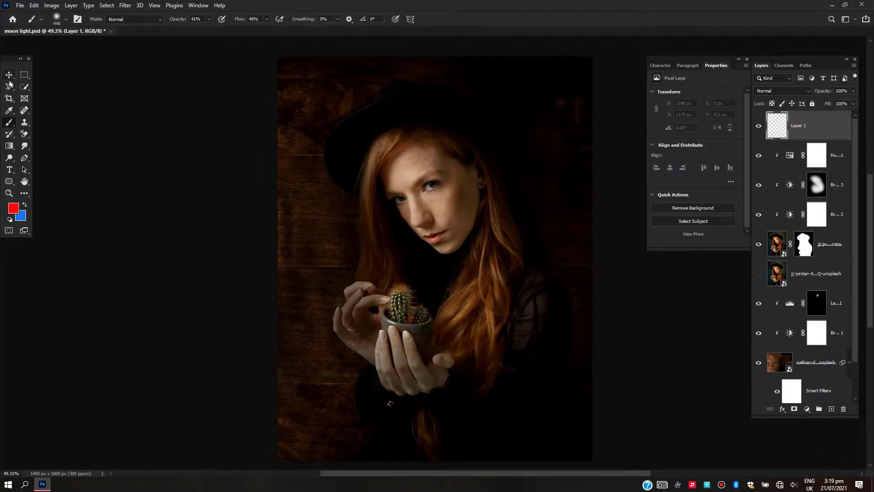
click(25, 76)
right_click(26, 82)
click(57, 86)
drag(359, 194, 553, 386)
drag(554, 385, 522, 353)
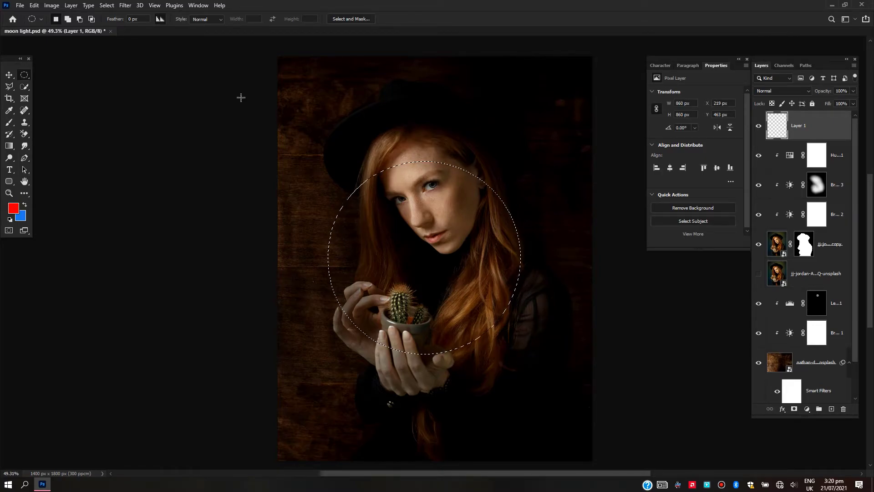
Feather the circular selection by 3 pixels
right_click(374, 182)
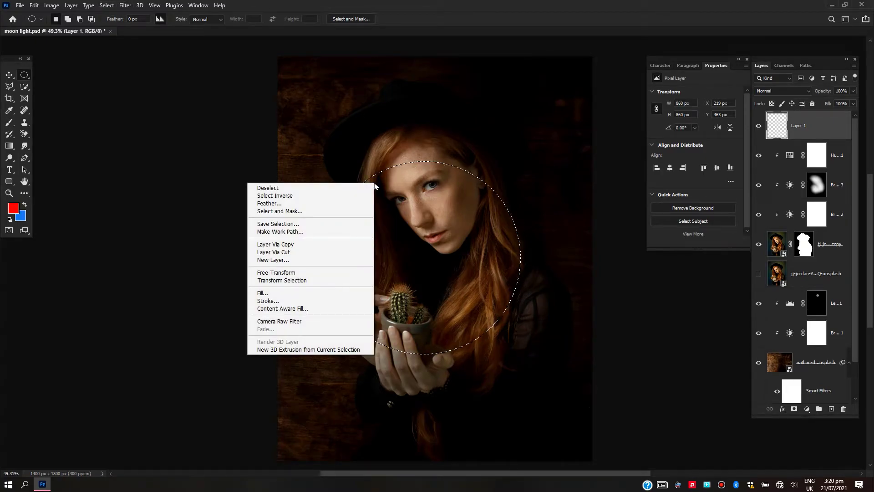
click(260, 203)
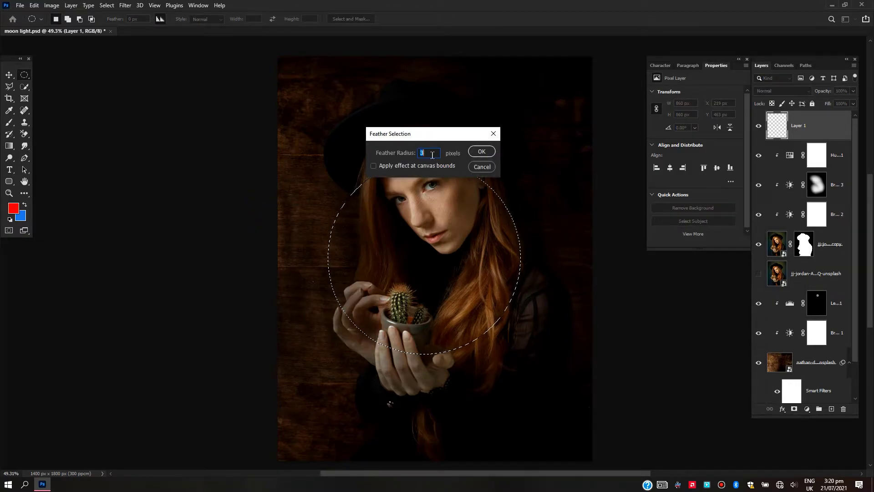
click(481, 152)
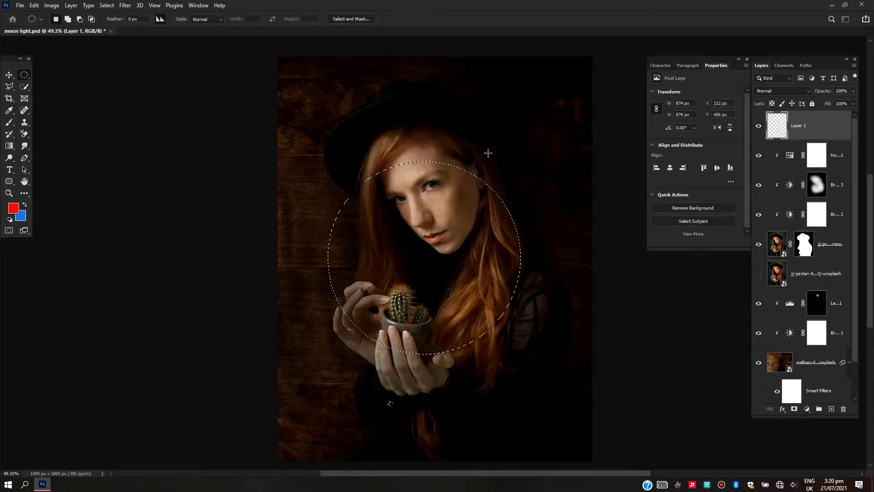
scroll(405, 197, up, 4)
scroll(406, 197, down, 5)
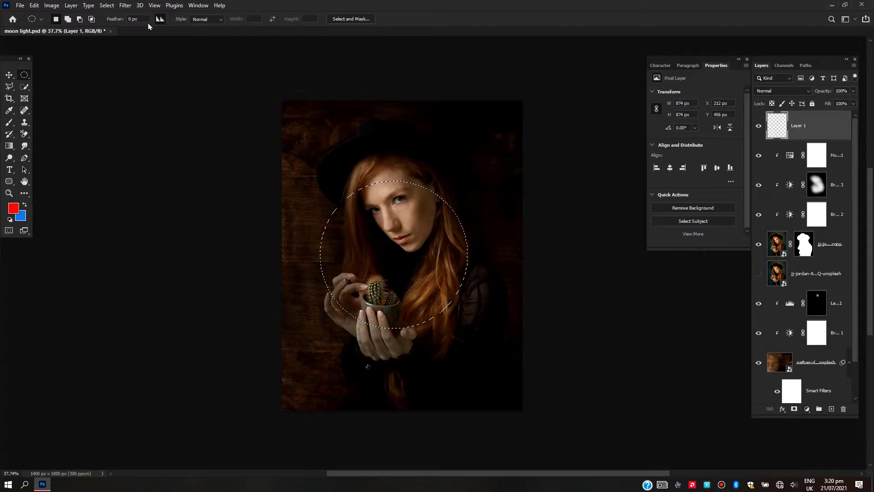
Fill the circular selection with black on the new layer and deselect it
click(35, 5)
click(52, 148)
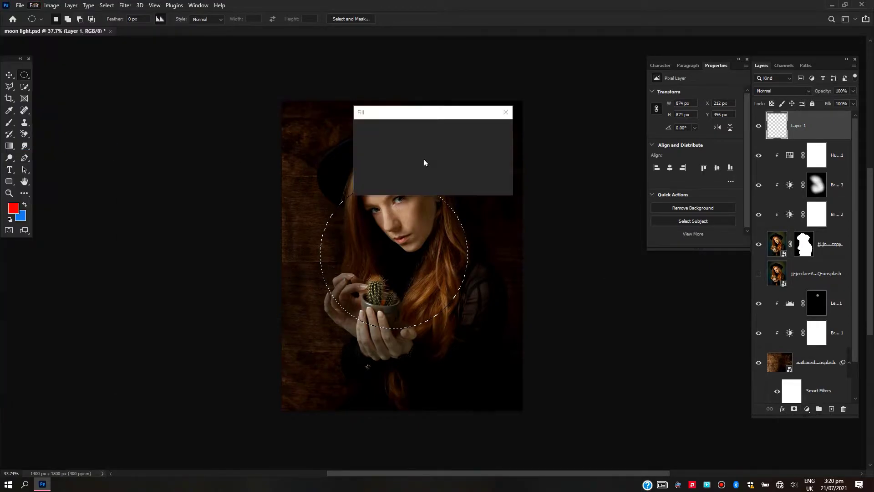
click(493, 131)
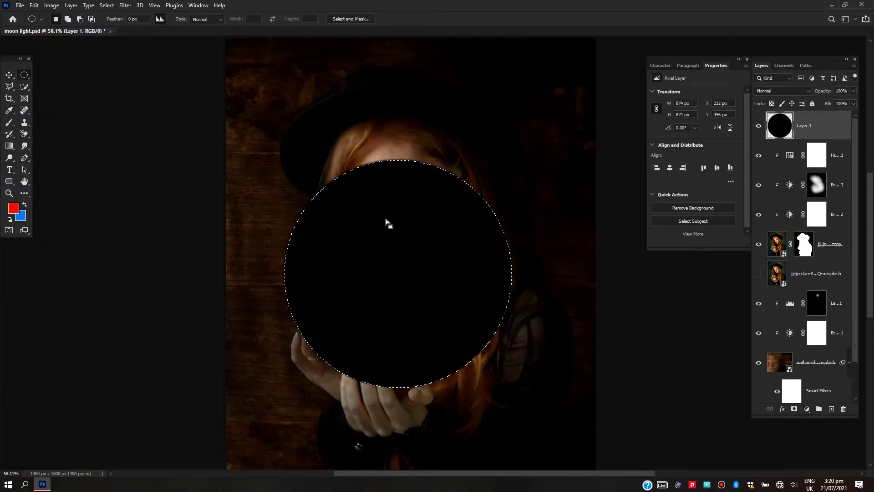
scroll(390, 223, up, 8)
scroll(335, 248, down, 8)
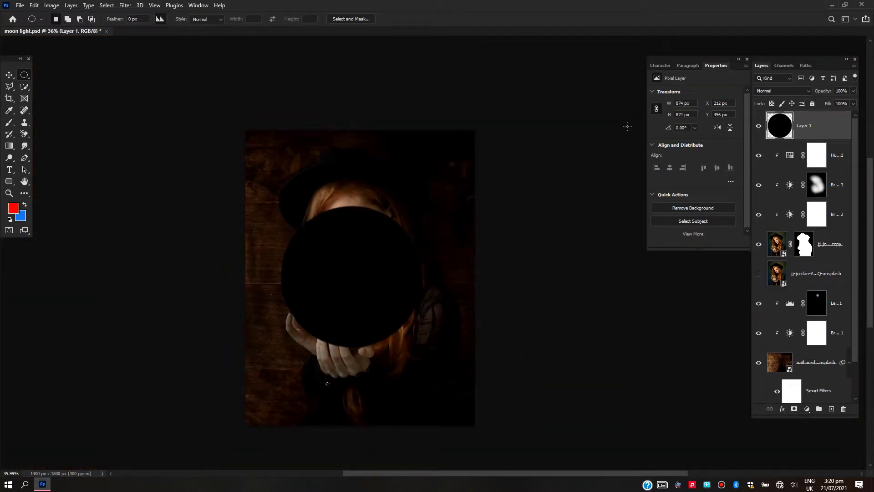
Convert the black circle layer to a smart object and open it in the Optics filter
right_click(830, 132)
click(720, 219)
click(125, 5)
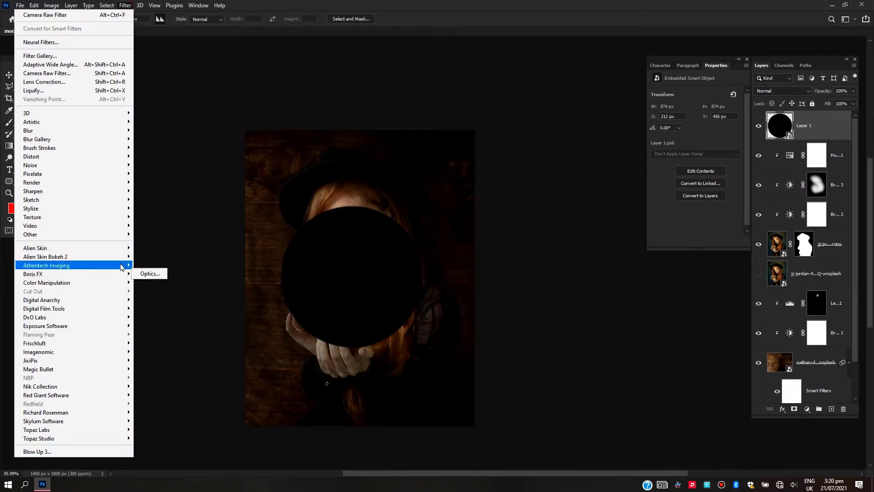
mouse_move(118, 274)
click(150, 274)
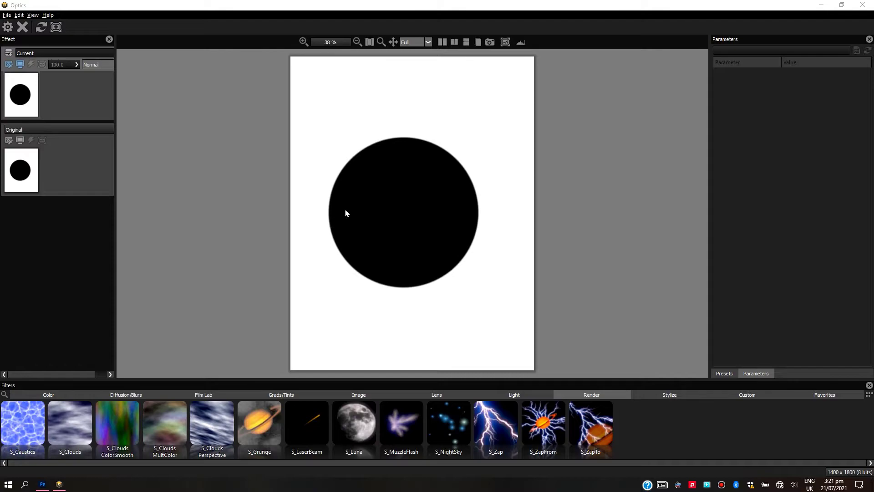
Apply the S_Luna render filter with the Blood Moon preset to the black circle
click(352, 427)
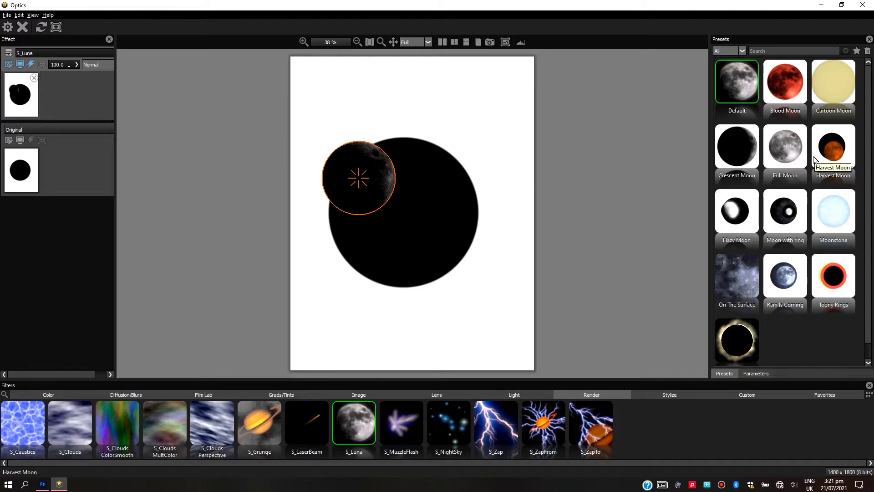
click(785, 82)
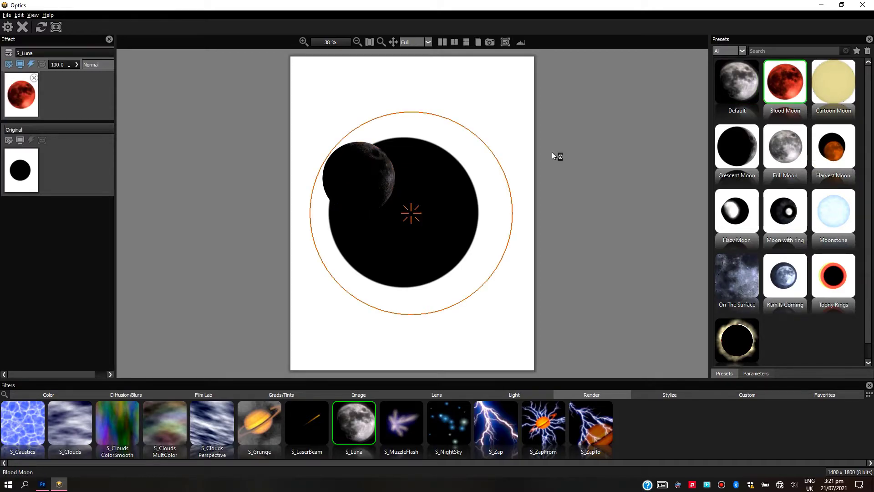
scroll(467, 215, up, 4)
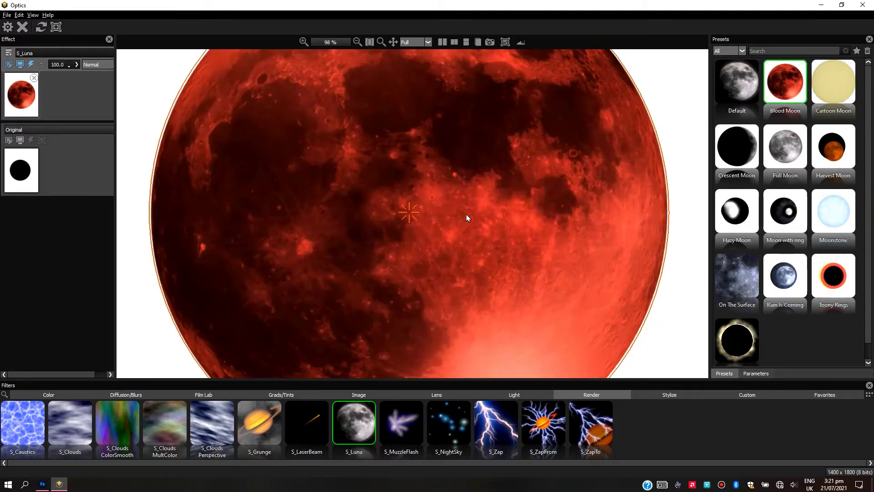
scroll(467, 217, down, 2)
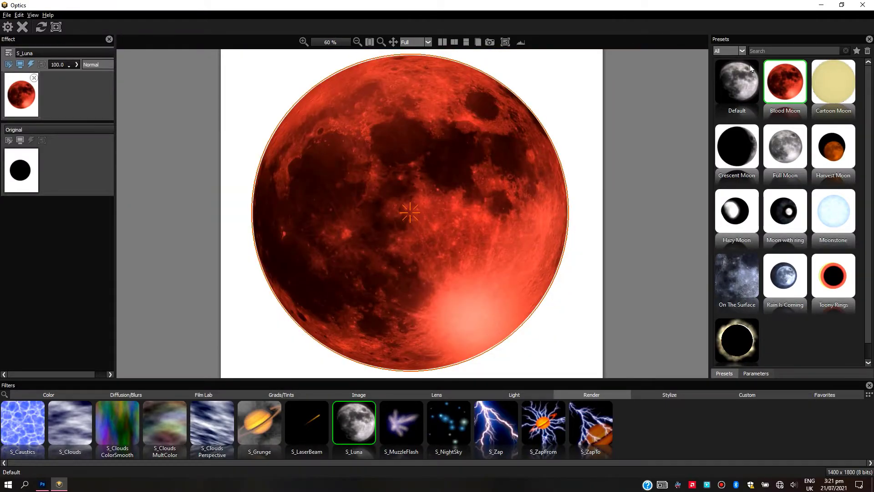
Change the S_Luna moon's Color parameter to a darkened pure green
click(755, 373)
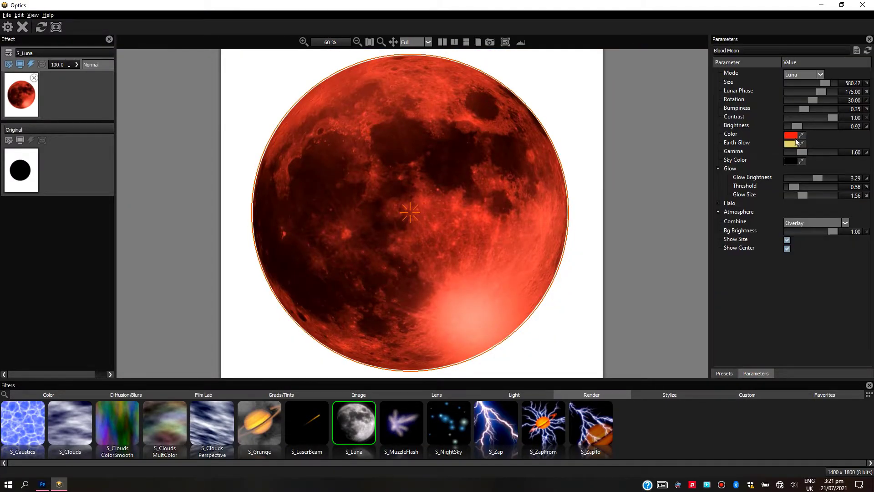
click(791, 135)
click(406, 164)
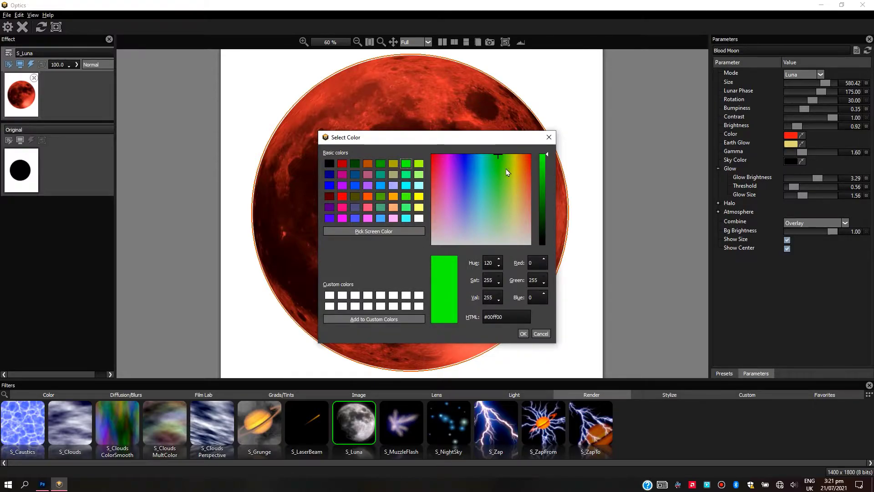
drag(546, 155, 548, 170)
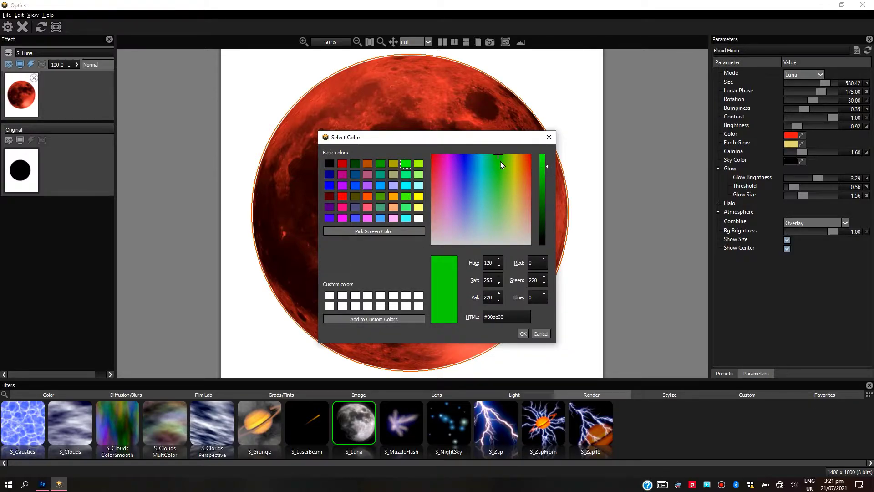
drag(545, 170, 541, 183)
click(522, 333)
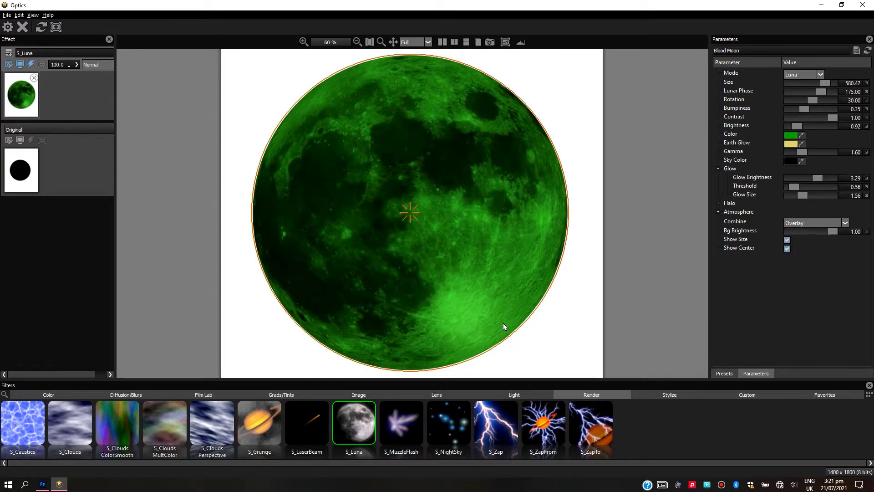
Set the moon's Earth Glow color to yellow-green #9adc1e
scroll(436, 272, down, 3)
scroll(436, 272, up, 5)
click(791, 145)
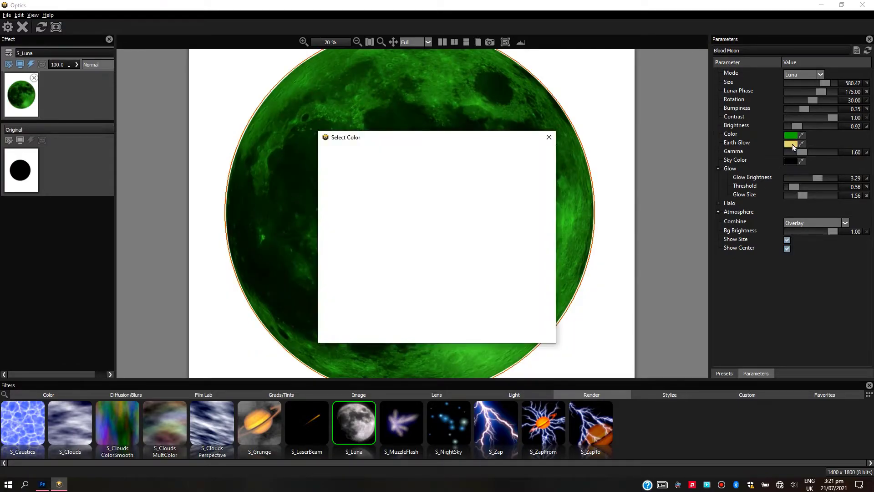
click(509, 167)
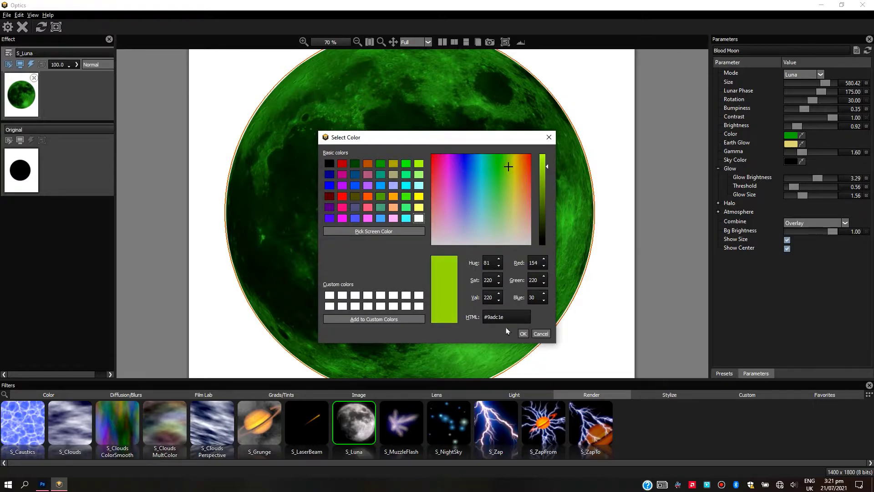
click(523, 334)
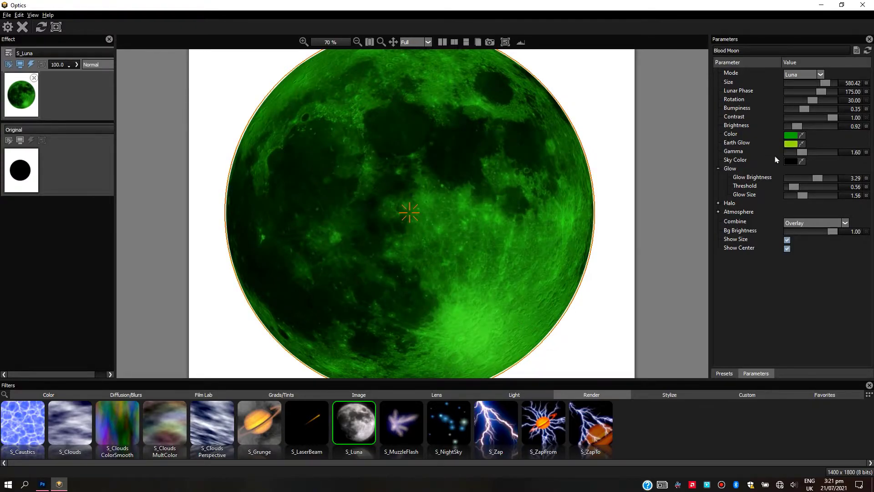
Adjust the moon's Gamma to 1.73
drag(809, 158, 796, 157)
click(796, 157)
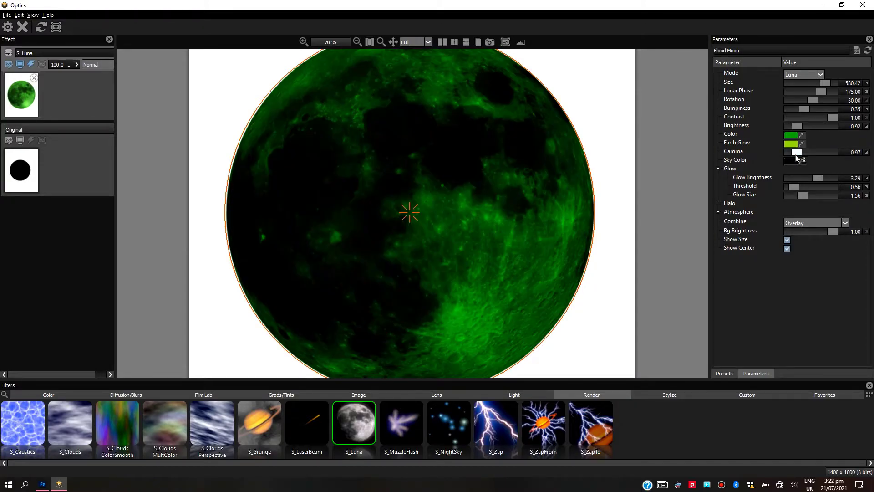
click(806, 156)
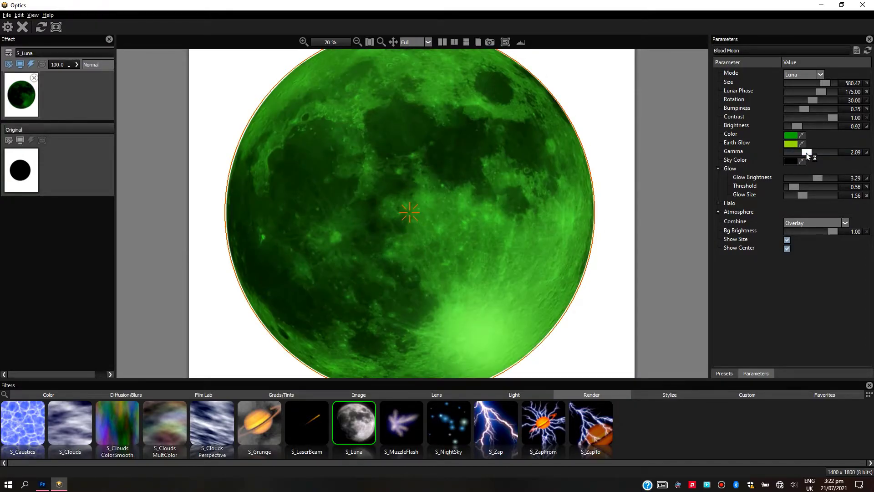
drag(804, 157, 803, 156)
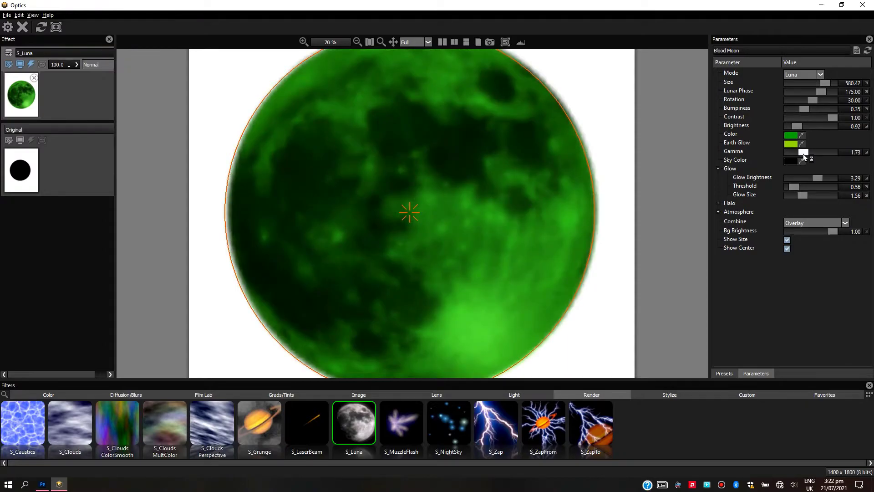
Set the moon's Glow Brightness to 3.02 and Glow Size to 2.86, and apply the filter to the Photoshop layer
scroll(540, 223, down, 1)
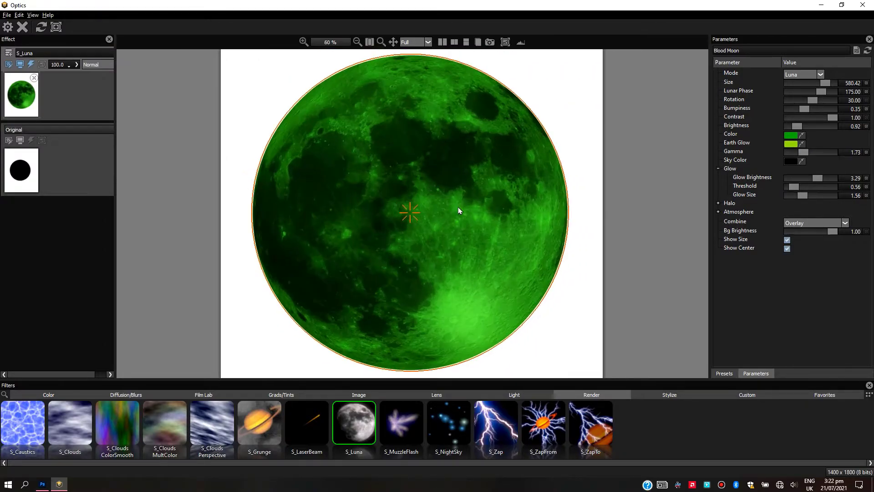
drag(810, 181, 808, 180)
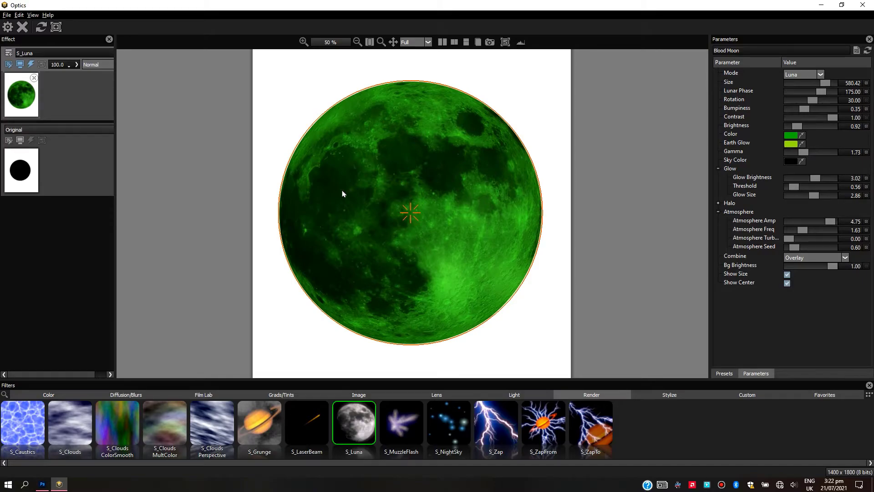
click(8, 26)
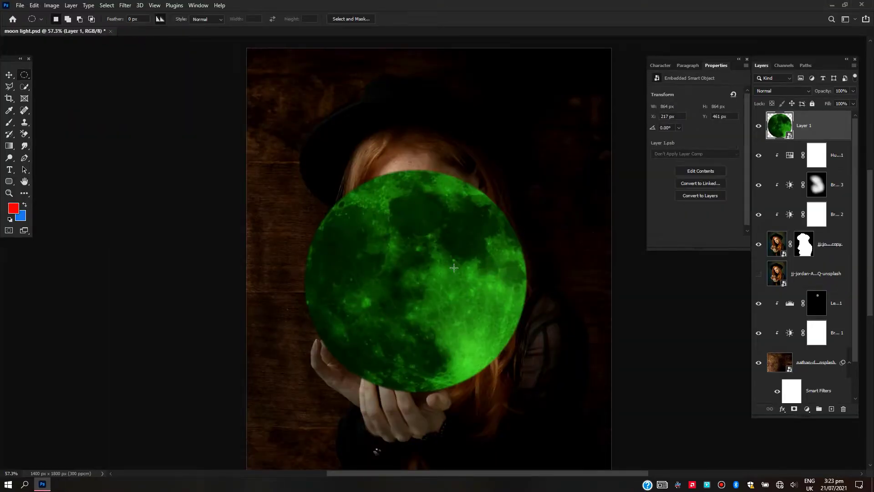
scroll(423, 287, down, 4)
scroll(423, 286, up, 5)
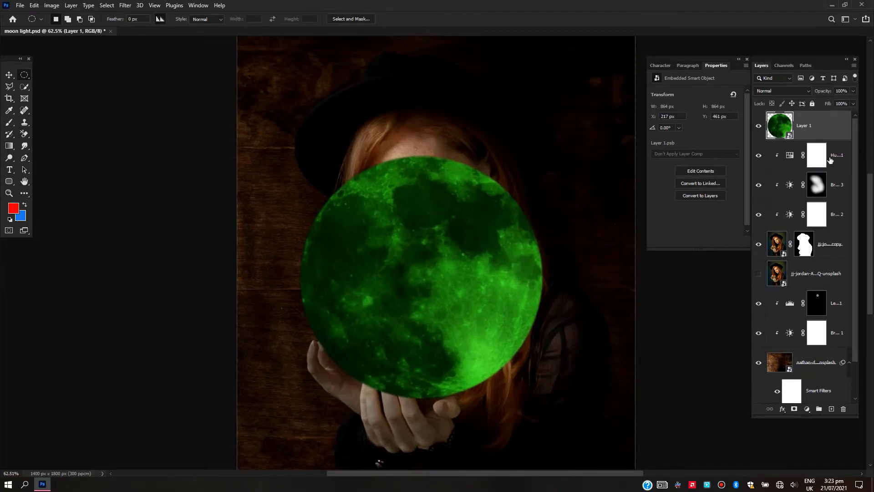
Transform the moon layer: rotate it -139.16°, scale it to 56.79% and position it over the cactus pot in the woman's hands
click(9, 75)
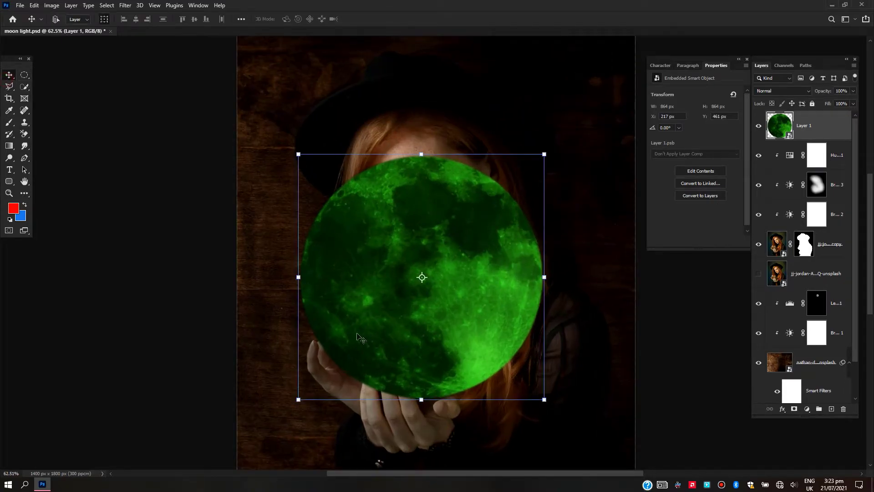
drag(335, 380, 322, 353)
scroll(321, 354, down, 5)
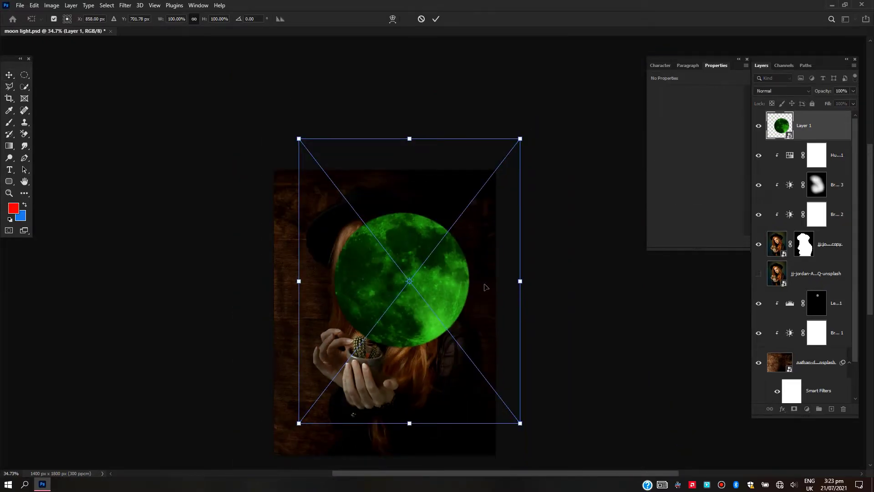
drag(552, 254, 328, 215)
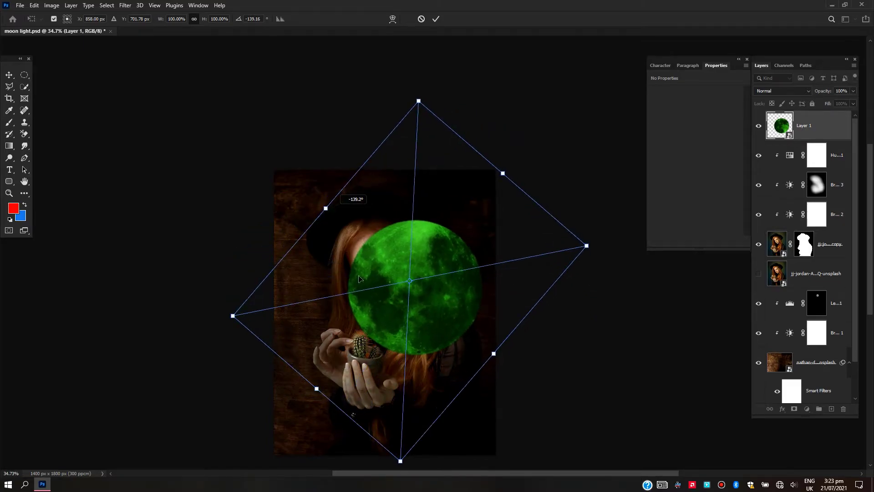
drag(401, 461, 409, 304)
drag(413, 262, 370, 375)
scroll(371, 375, up, 4)
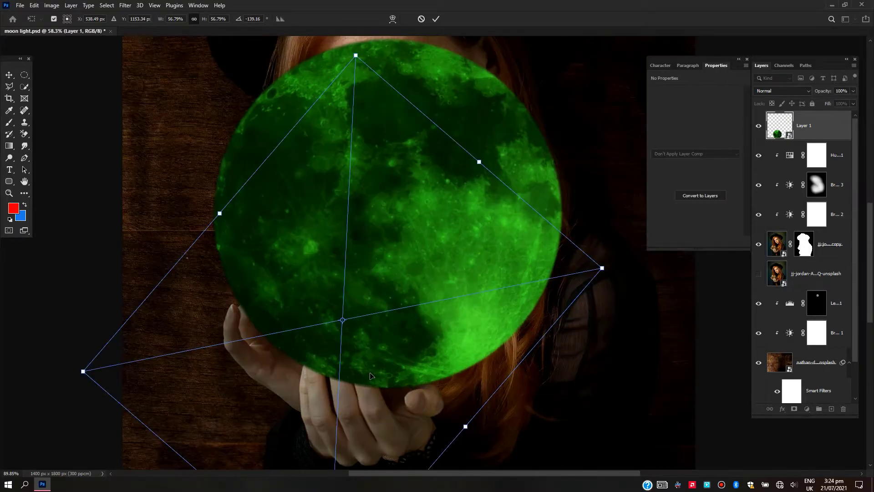
Add a layer mask to the moon layer and lower the layer's opacity to 74%
scroll(371, 376, down, 1)
scroll(371, 375, down, 1)
drag(370, 368, 746, 105)
drag(820, 93, 809, 93)
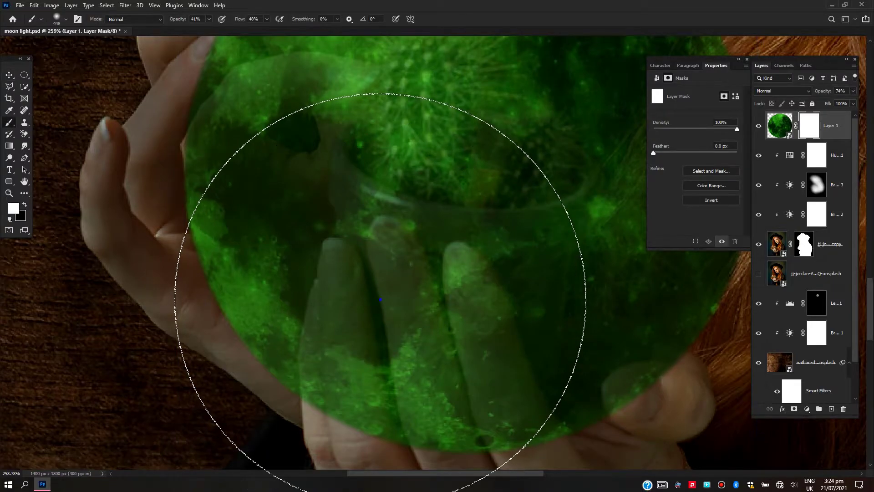
Set up a 34 px Hard Round brush with 100% opacity and 100% flow for painting on the mask
right_click(118, 191)
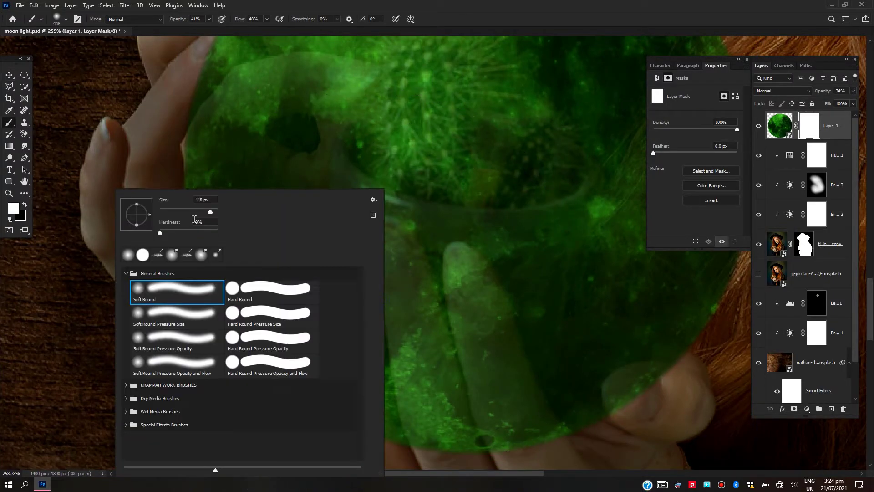
click(235, 286)
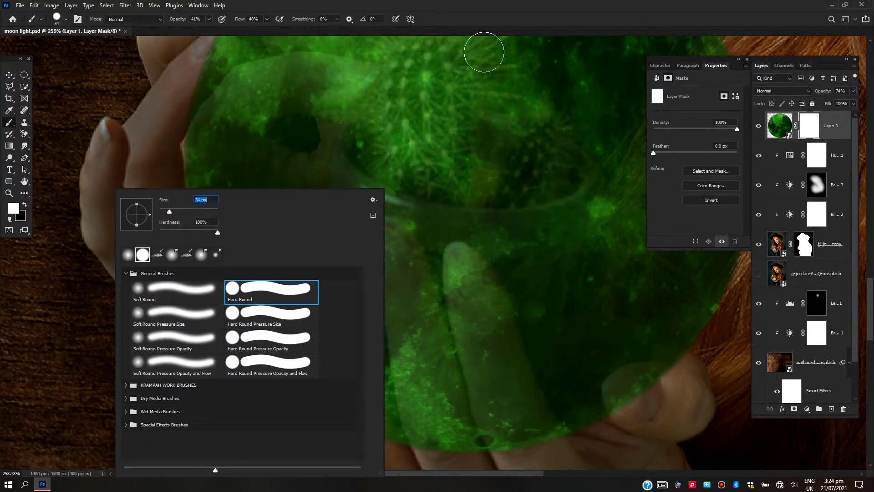
key(Return)
drag(177, 23, 308, 43)
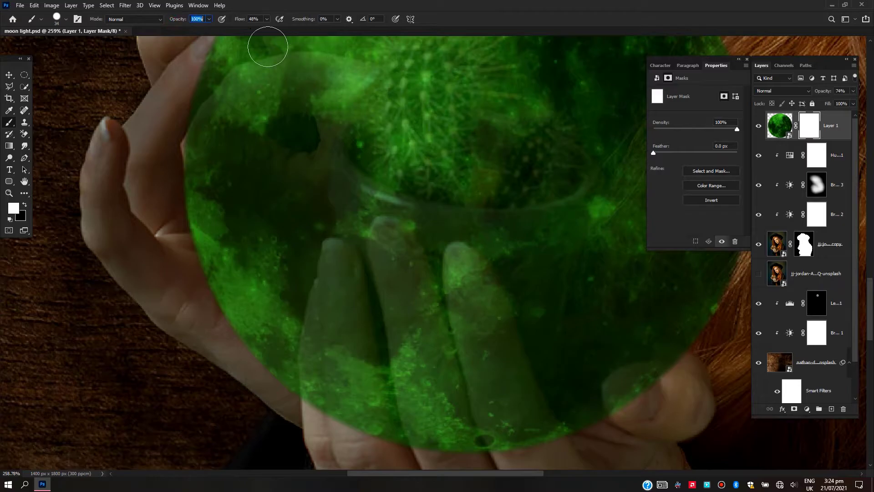
drag(240, 21, 367, 203)
Check the hands beneath the moon and paint black on its mask to reveal the two upper fingertips
scroll(346, 237, up, 4)
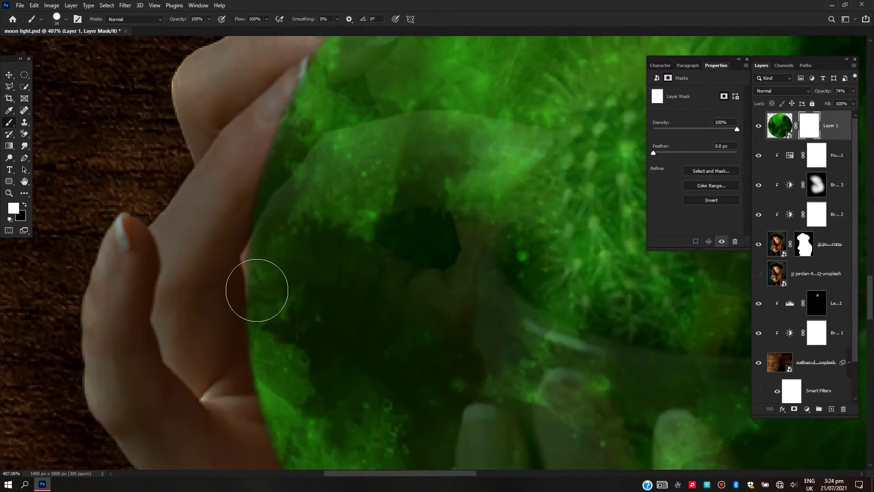
scroll(257, 290, down, 4)
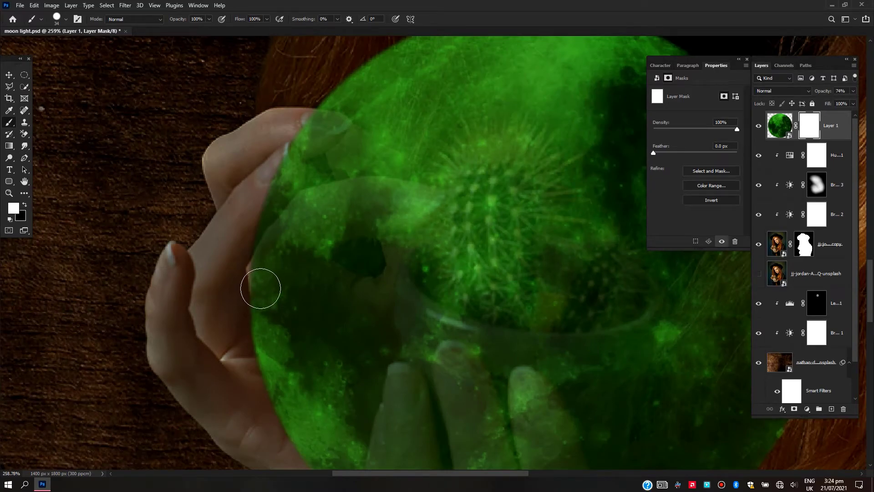
click(756, 128)
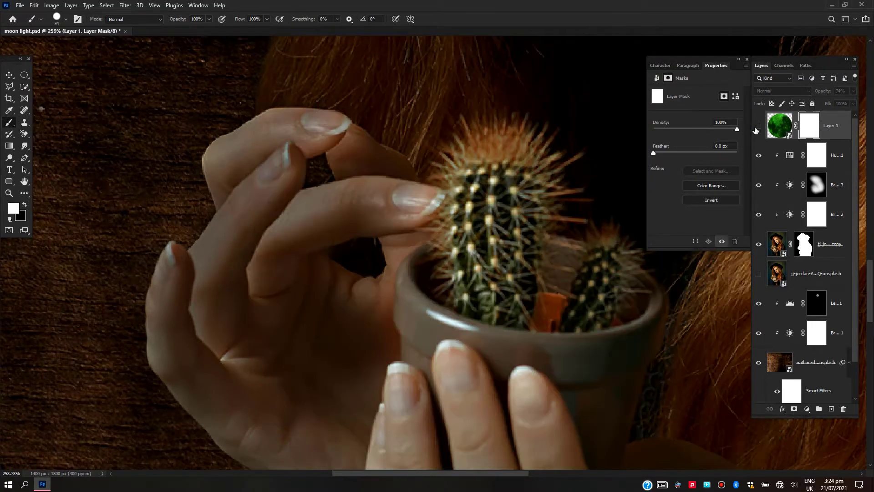
click(757, 127)
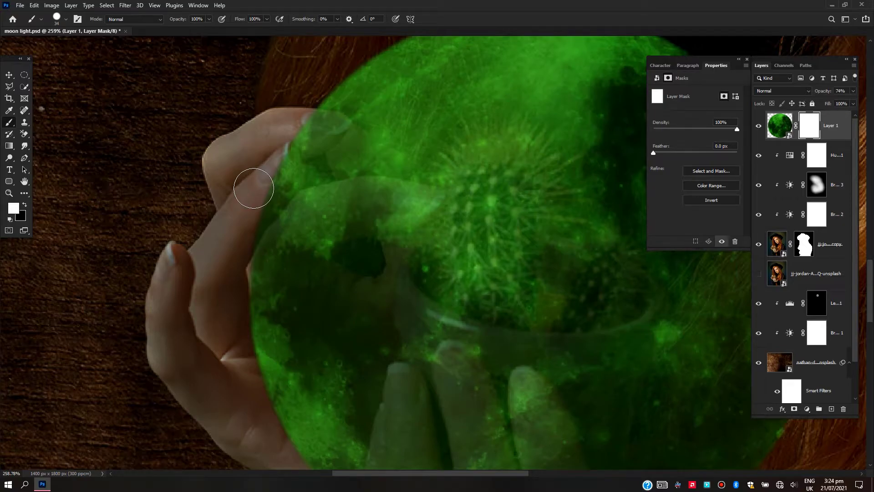
key(x)
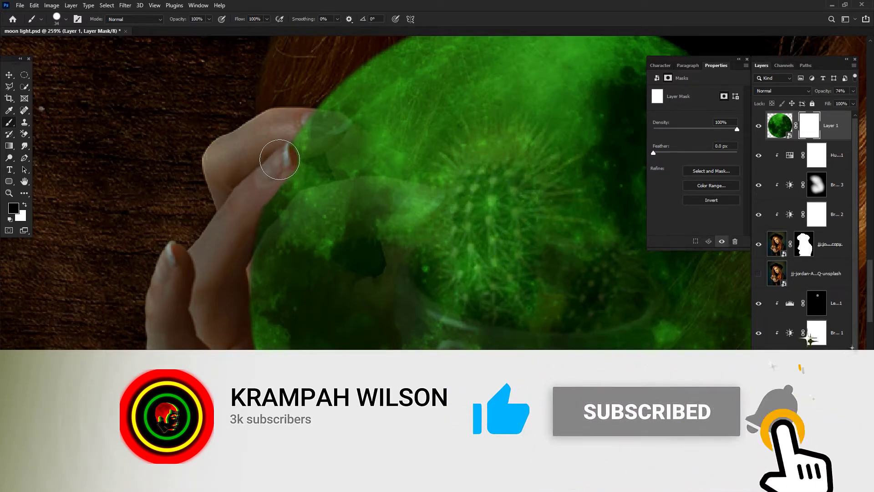
mouse_move(279, 152)
mouse_down()
mouse_move(239, 243)
mouse_move(279, 183)
mouse_move(294, 138)
mouse_move(334, 129)
mouse_up()
Paint white on the moon mask with a 12 px Soft Round brush to restore the moon around the revealed upper fingertips
scroll(317, 136, up, 4)
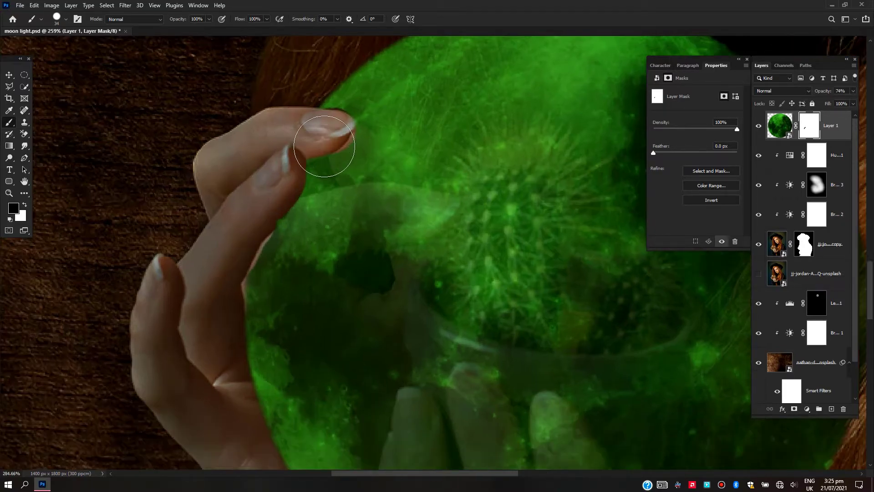
right_click(332, 172)
double_click(100, 272)
scroll(340, 97, up, 3)
key(x)
mouse_move(329, 85)
mouse_down()
mouse_move(392, 122)
mouse_move(387, 143)
mouse_move(355, 178)
mouse_up()
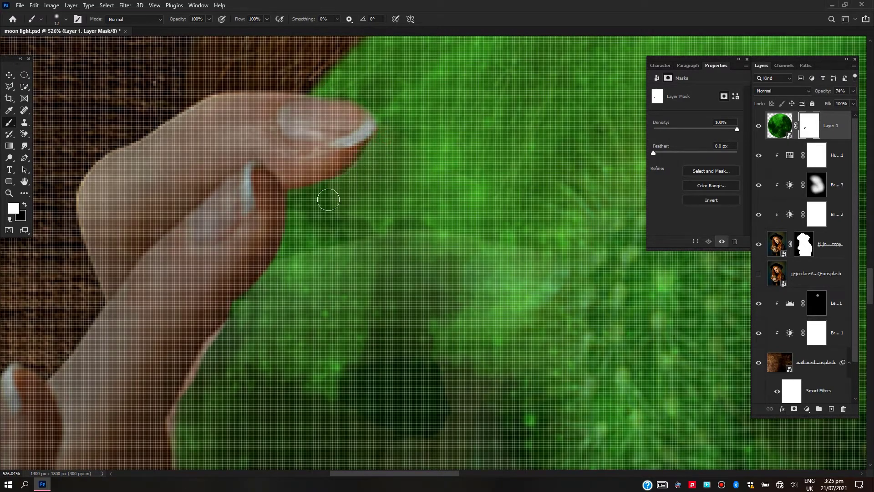
scroll(333, 182, down, 6)
scroll(284, 248, up, 3)
drag(284, 248, 249, 283)
drag(245, 317, 250, 228)
Refine the moon mask along the inner edge of the raised index finger, alternating black and white strokes
key(x)
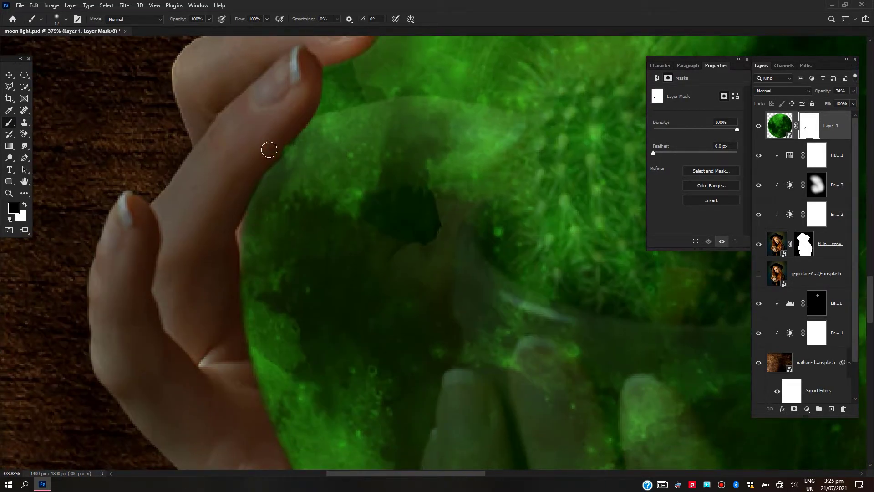
drag(277, 140, 287, 131)
key(x)
scroll(273, 200, down, 4)
scroll(267, 222, up, 4)
key(x)
scroll(255, 191, down, 6)
scroll(241, 228, up, 4)
mouse_move(230, 325)
mouse_down()
mouse_move(224, 230)
mouse_move(259, 106)
mouse_move(298, 75)
mouse_move(347, 384)
mouse_move(288, 287)
mouse_move(281, 103)
mouse_move(284, 342)
mouse_up()
Mask the moon off the fingers of the lower, supporting hand with larger black brush strokes
key(bracketright)
key(bracketright)
key(bracketright)
key(bracketright)
key(bracketright)
drag(448, 390, 372, 304)
key(bracketleft)
mouse_move(376, 301)
mouse_down()
mouse_move(398, 286)
mouse_move(355, 102)
mouse_up()
scroll(381, 291, down, 3)
mouse_move(465, 306)
mouse_down()
mouse_move(484, 292)
mouse_move(457, 302)
mouse_move(445, 293)
mouse_up()
Clean up the moon mask along the supporting hand's finger edges with a 10 px brush, restoring the moon between the fingers
scroll(445, 293, up, 5)
scroll(445, 293, down, 3)
key(bracketleft)
key(bracketleft)
key(bracketleft)
key(bracketleft)
mouse_move(422, 326)
mouse_down()
mouse_move(392, 221)
mouse_move(424, 300)
mouse_move(367, 207)
mouse_move(342, 116)
mouse_up()
scroll(357, 154, up, 5)
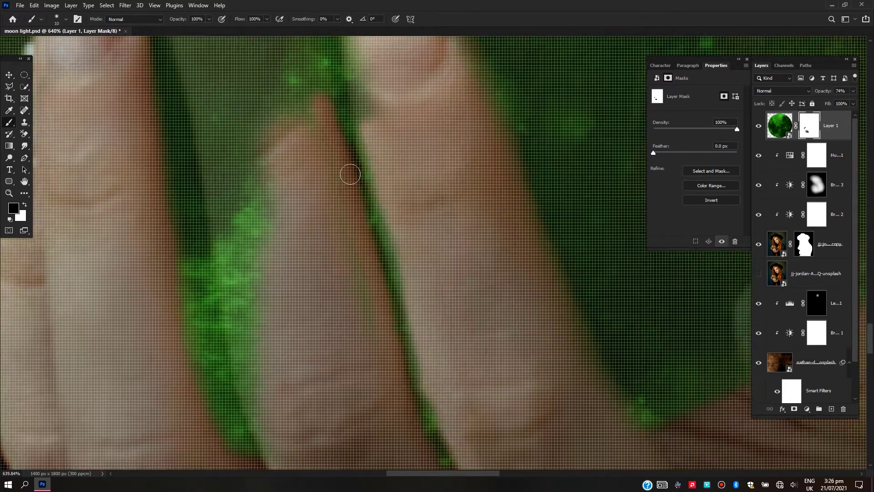
scroll(357, 157, down, 4)
drag(398, 285, 371, 184)
key(x)
drag(352, 153, 360, 195)
key(x)
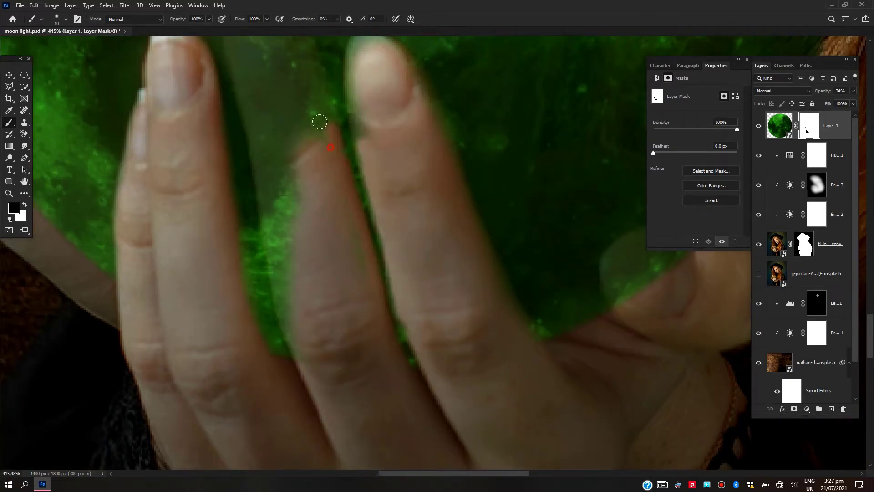
Finish masking the moon off the supporting hand's middle finger, from its tip down along both edges
drag(334, 151, 280, 82)
scroll(314, 241, down, 4)
scroll(300, 168, up, 4)
mouse_move(329, 236)
mouse_down()
mouse_move(308, 177)
mouse_move(287, 225)
mouse_move(310, 234)
mouse_up()
key(bracketright)
key(bracketright)
key(bracketright)
mouse_move(314, 228)
mouse_down()
mouse_move(368, 396)
mouse_move(291, 221)
mouse_move(318, 390)
mouse_up()
drag(317, 390, 290, 249)
drag(294, 273, 302, 249)
key(bracketleft)
key(bracketleft)
key(bracketleft)
key(bracketleft)
key(bracketleft)
drag(294, 356, 250, 116)
scroll(250, 117, down, 2)
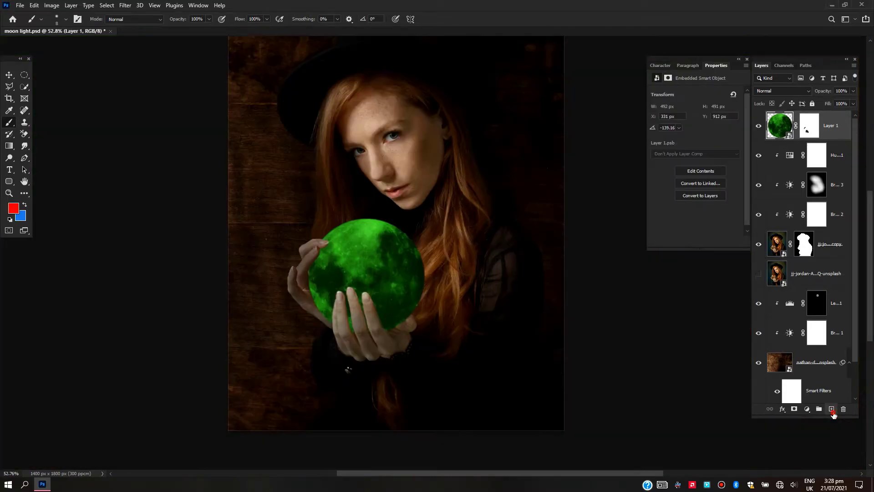
On a new layer above the moon, paint a soft 800 px glow over the moon in a green sampled from it
click(831, 409)
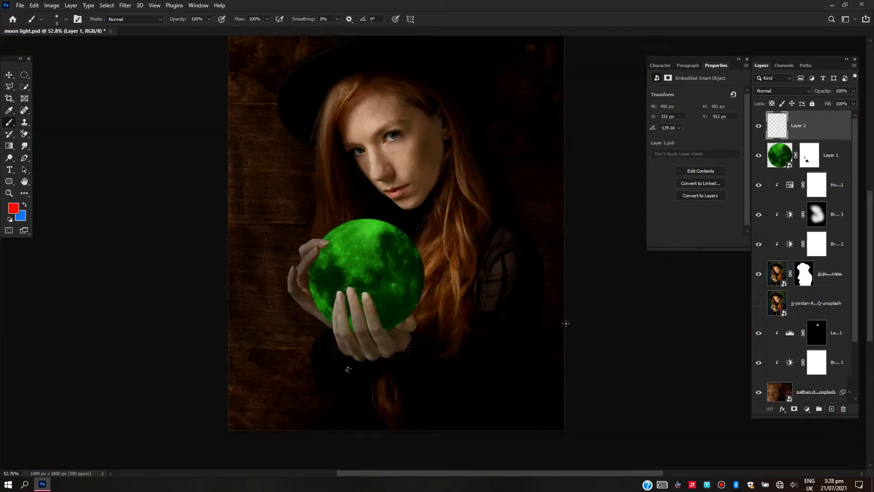
right_click(356, 242)
click(170, 212)
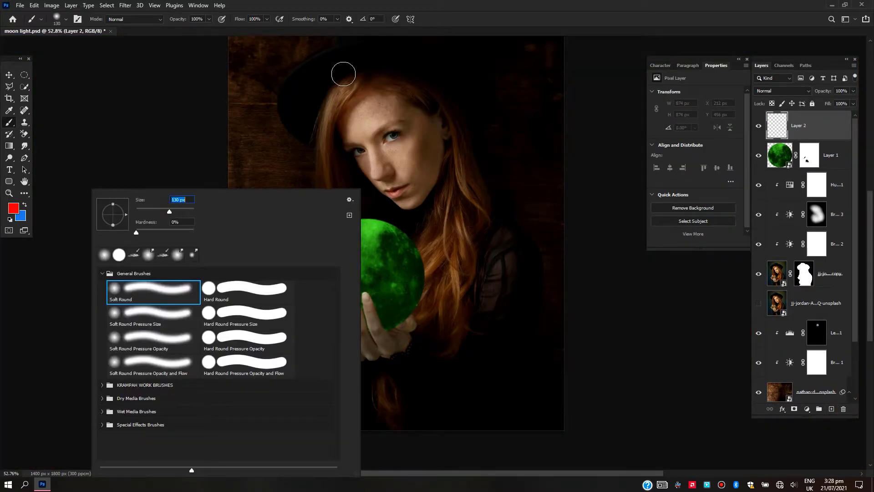
key(Return)
scroll(365, 234, up, 3)
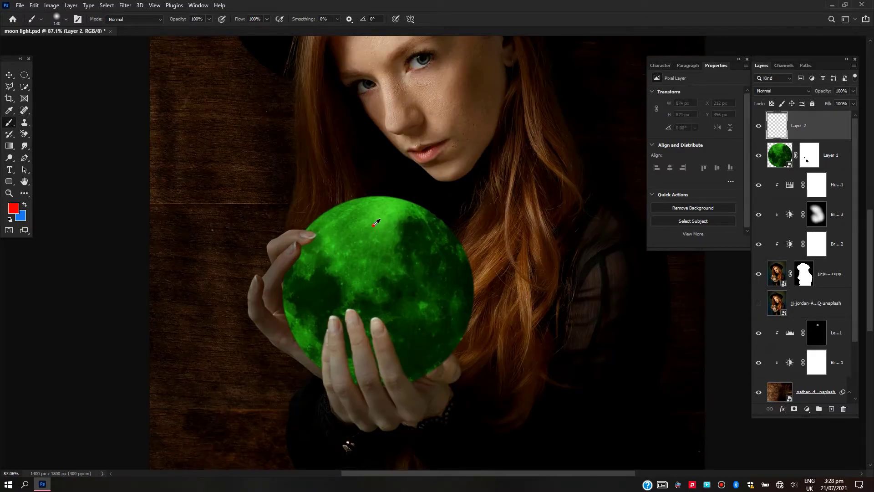
alt+click(376, 222)
key(bracketright)
key(bracketright)
key(bracketright)
key(bracketright)
key(bracketright)
key(bracketright)
key(])
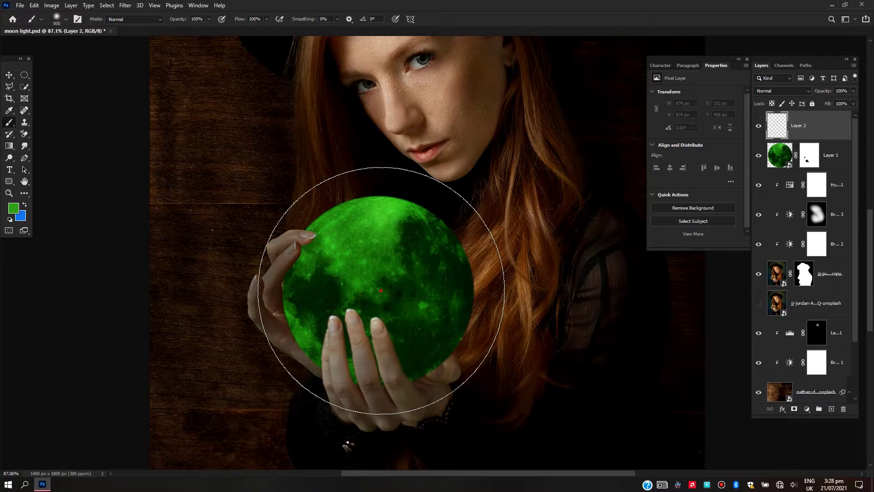
click(384, 273)
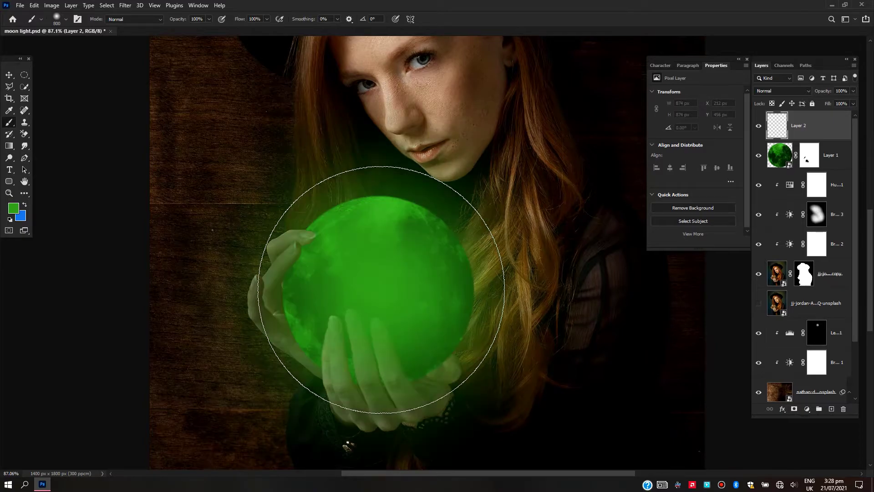
Set the first glow layer's blend mode to Color Dodge and its opacity to 35%
click(773, 92)
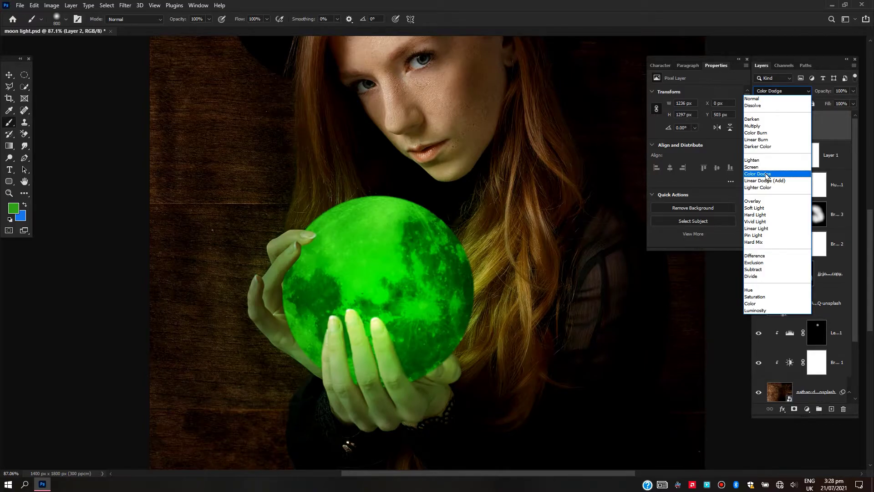
click(767, 174)
drag(828, 90, 767, 91)
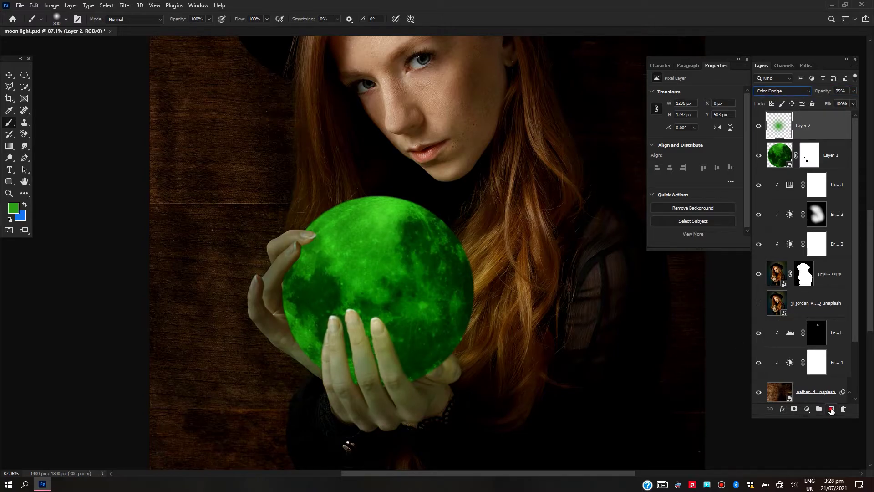
Paint a second green glow over the moon on a new layer, using Color blending at reduced opacity
click(831, 410)
drag(351, 283, 328, 309)
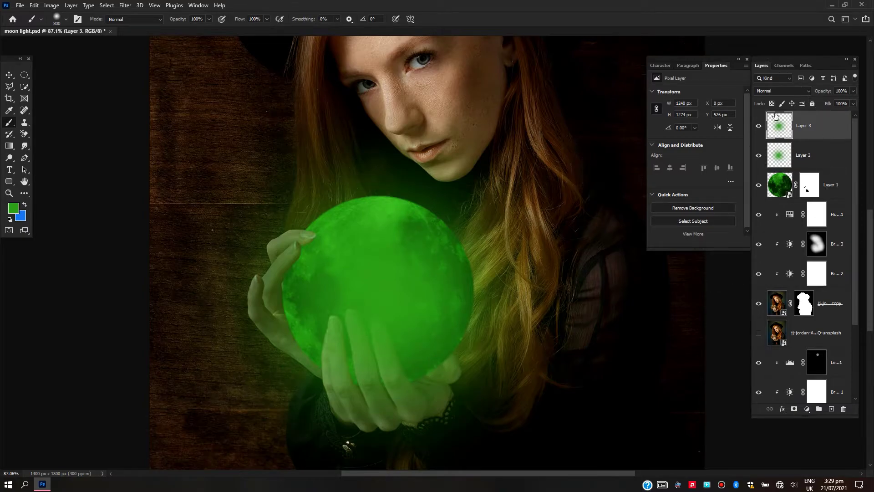
click(775, 92)
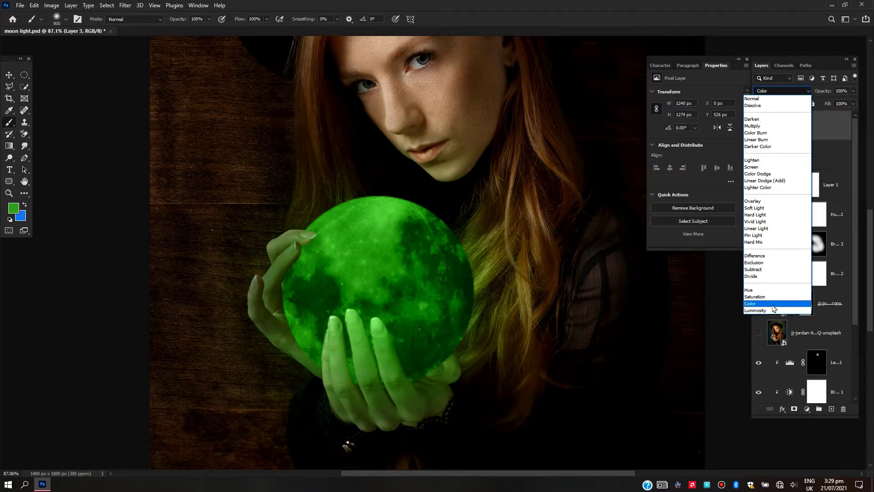
click(772, 304)
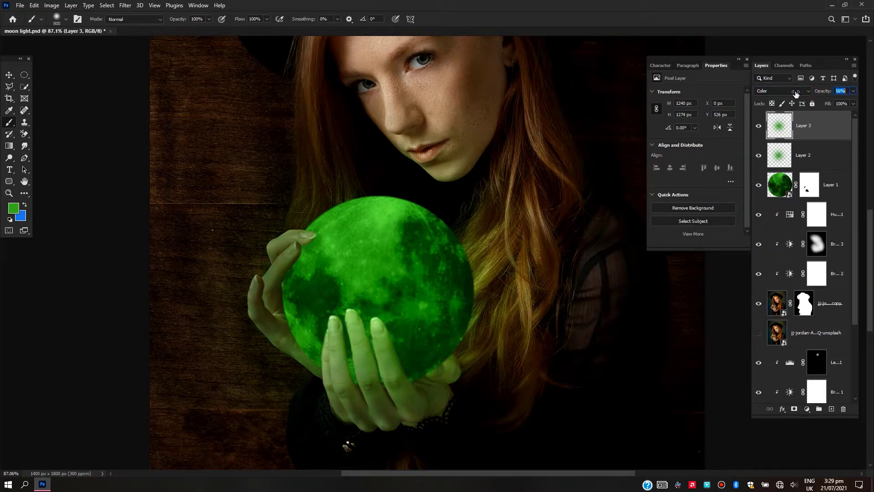
Paint a broader green glow over the moon and both hands on a new layer, blended as Screen at 40% opacity
click(831, 409)
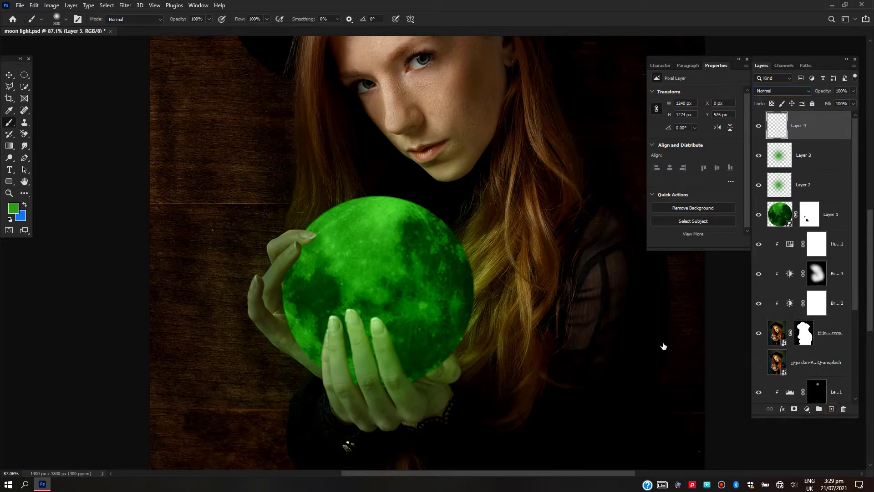
click(385, 276)
click(324, 298)
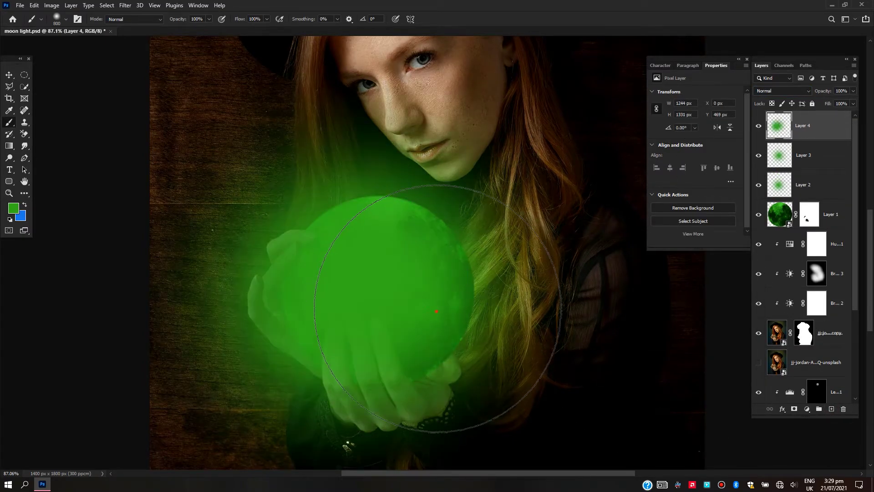
click(442, 311)
scroll(403, 275, down, 5)
click(782, 90)
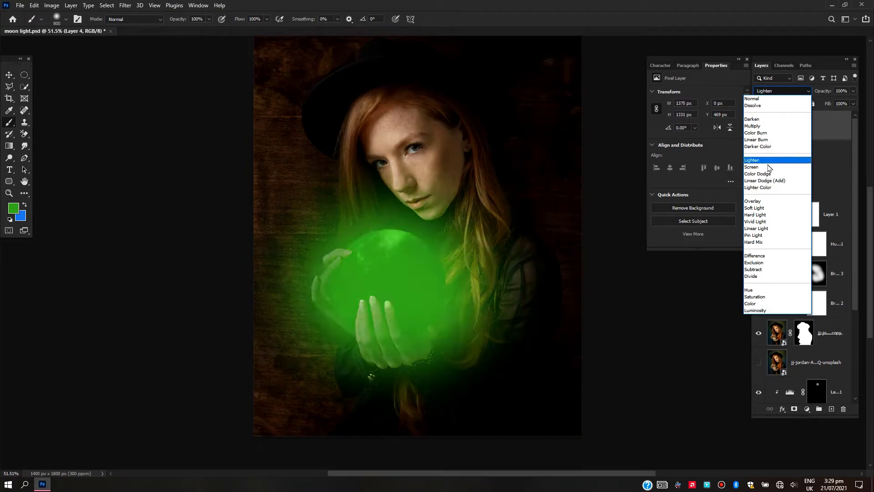
click(769, 167)
drag(822, 91, 794, 91)
Choose a brighter, more saturated green and paint a glow with it over the moon on a new layer
scroll(397, 332, up, 6)
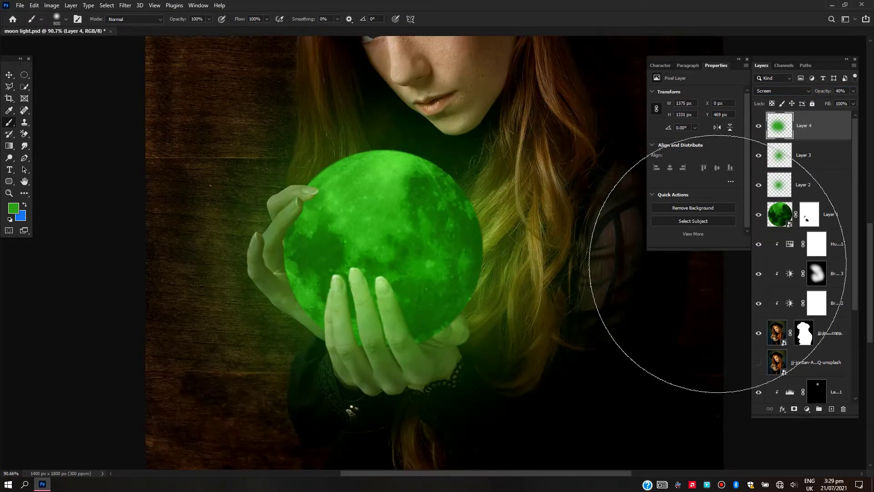
click(13, 208)
click(487, 172)
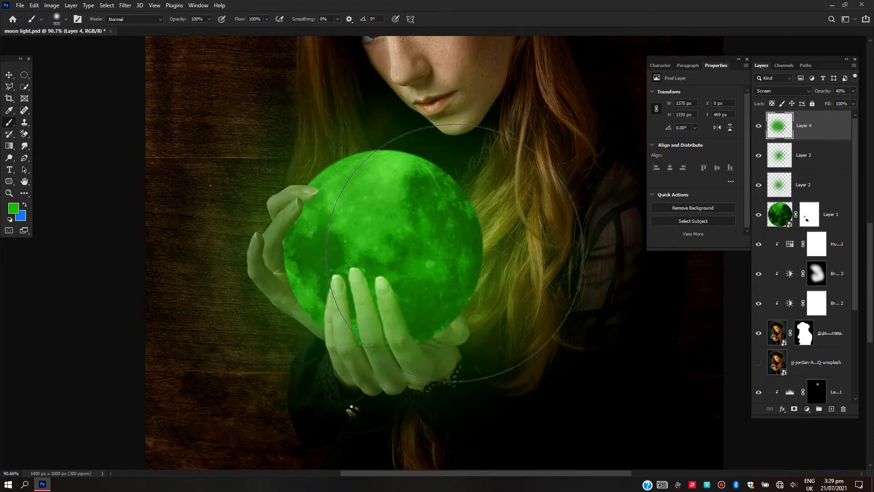
click(831, 408)
click(378, 256)
Try Linear Burn on the brighter glow layer, and set its blend mode to Color
click(782, 91)
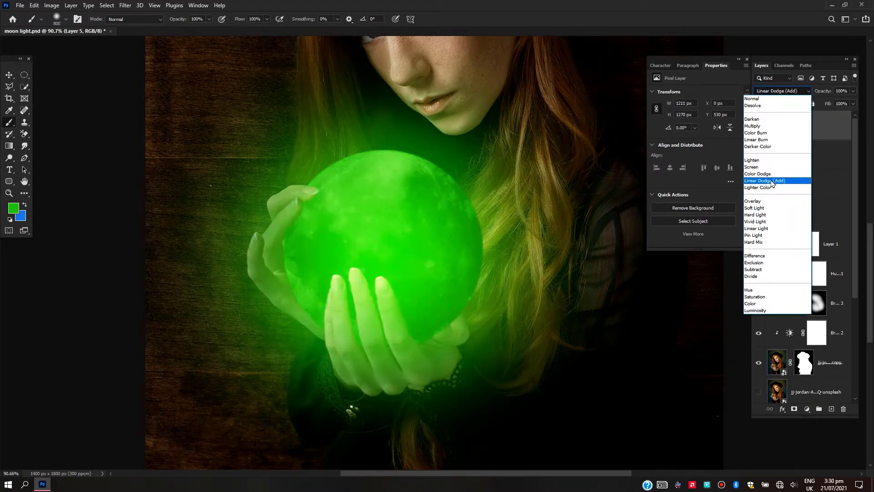
click(774, 142)
key(ctrl+0)
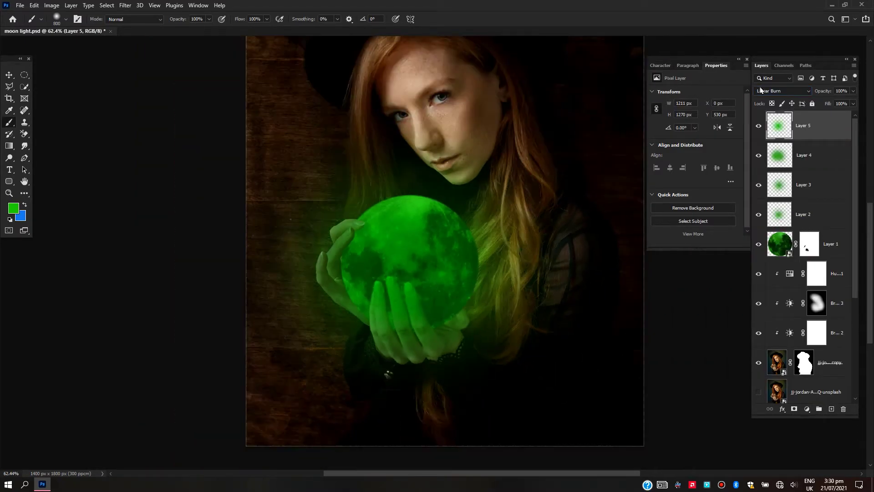
click(782, 91)
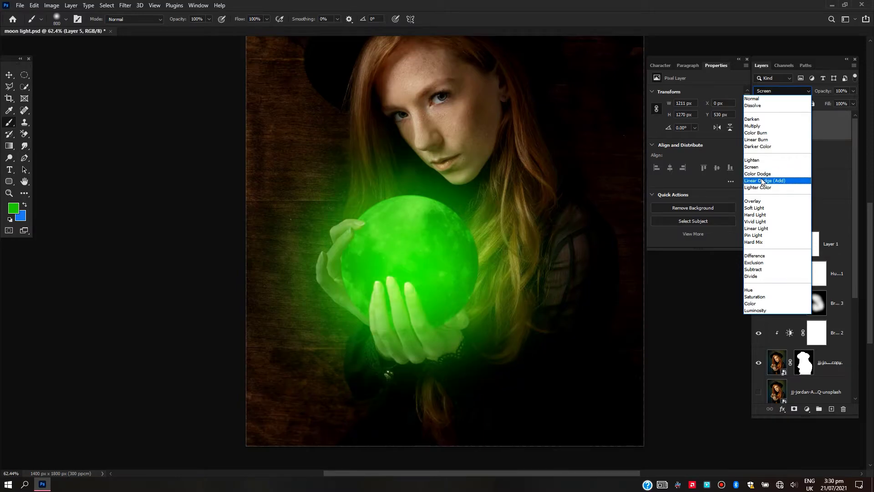
click(765, 304)
Pick a pale green foreground color and paint a soft glow over the moon on a new top layer
scroll(433, 301, down, 4)
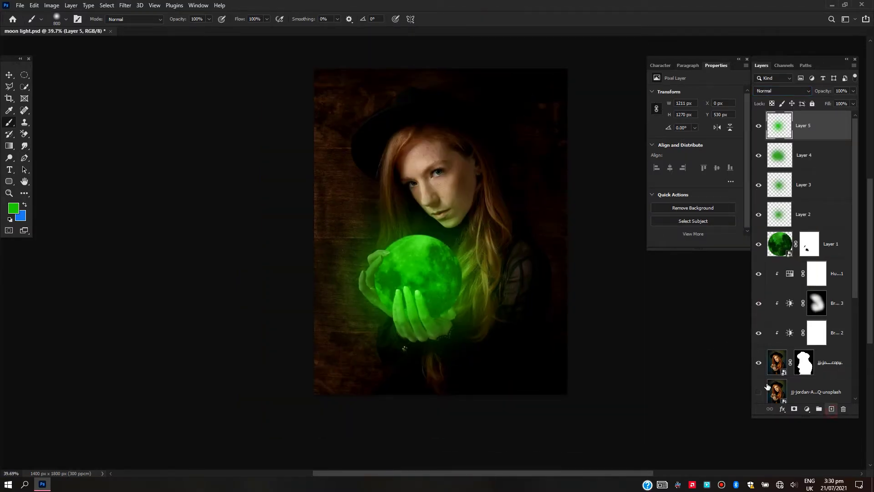
click(831, 408)
scroll(91, 285, up, 3)
click(13, 208)
click(335, 178)
click(501, 171)
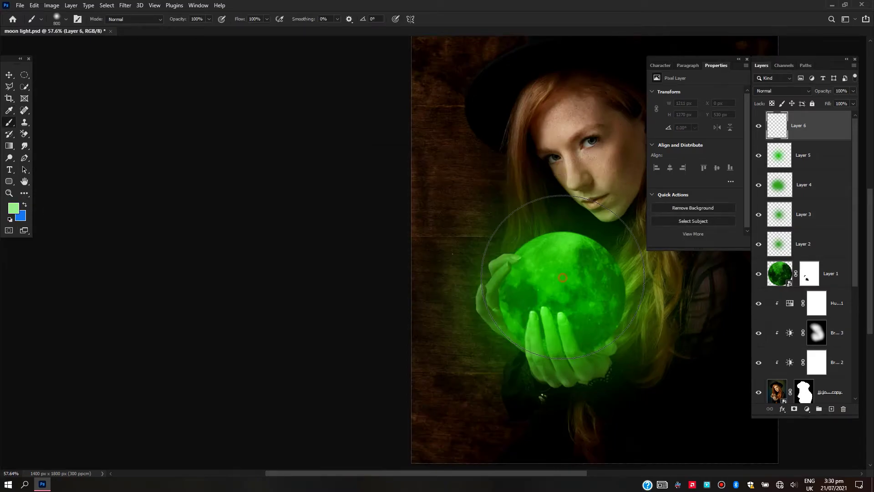
click(562, 278)
Set the pale green glow layer to Linear Dodge (Add) at 59% opacity
click(773, 90)
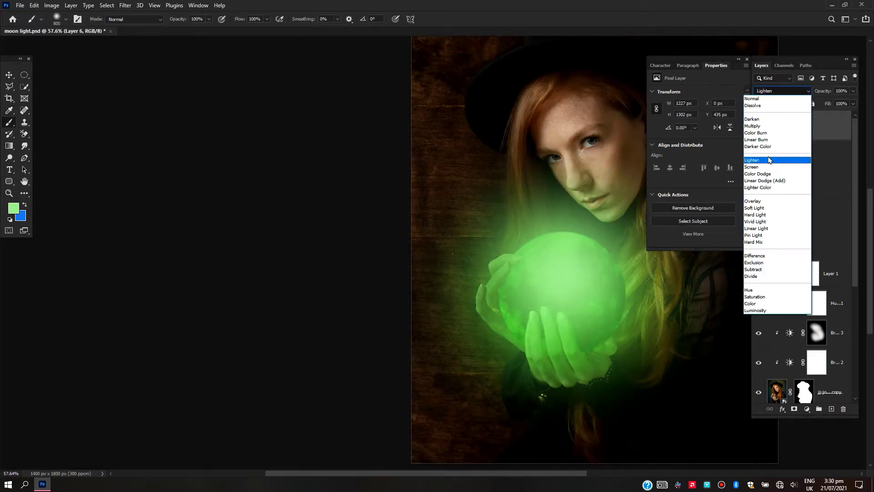
click(767, 181)
drag(812, 93, 796, 94)
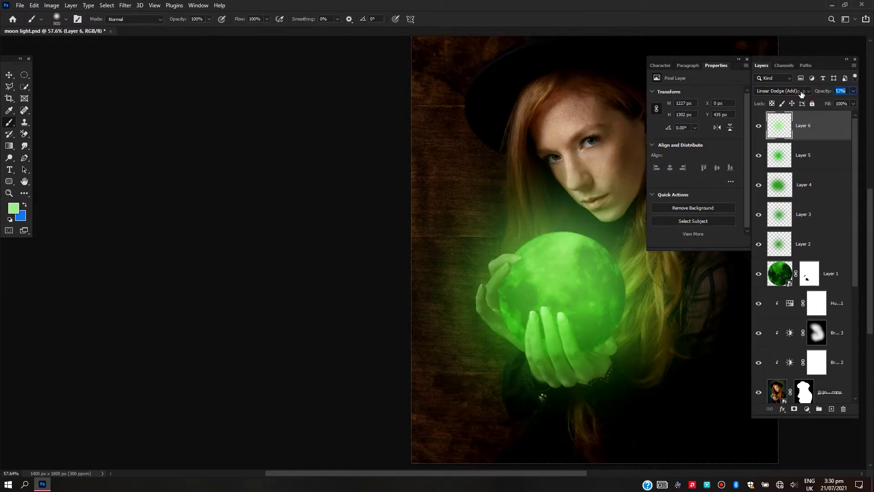
scroll(483, 272, down, 4)
drag(484, 272, 374, 274)
scroll(377, 273, up, 4)
scroll(378, 273, up, 5)
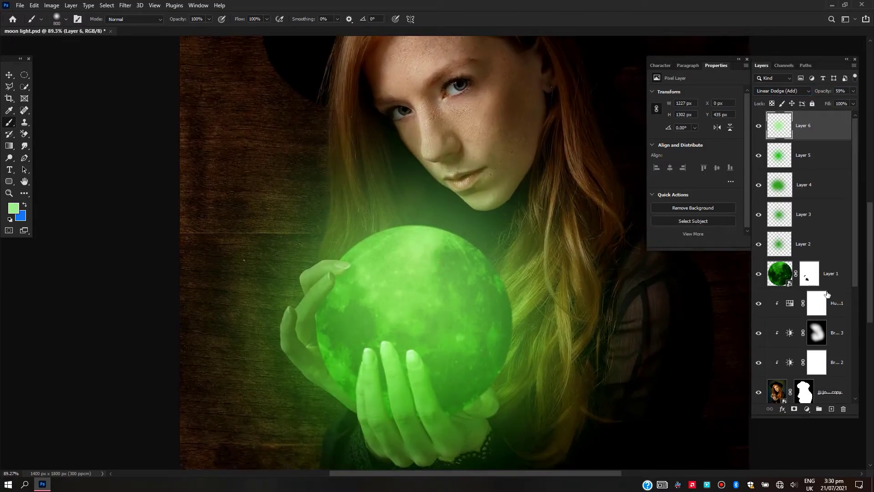
Add a new layer directly above the moon layer and clip it to the moon
click(829, 282)
click(831, 409)
alt+click(826, 288)
scroll(375, 282, down, 7)
scroll(357, 351, up, 6)
Reduce the brush to a small soft tip and set the foreground color to dark grey 2d302d
right_click(355, 255)
drag(220, 211, 211, 211)
key(Return)
scroll(182, 232, up, 3)
click(14, 208)
click(301, 270)
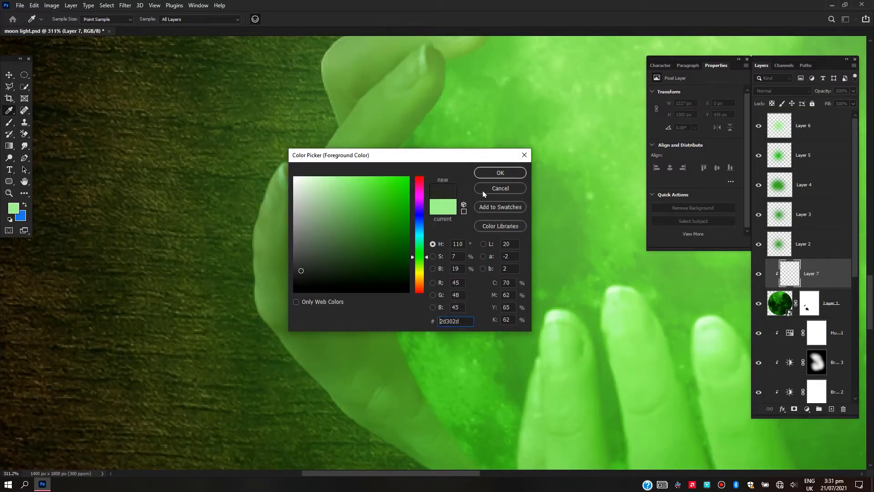
click(501, 172)
Paint a dark contact shadow along the moon's edge beside the raised hand's fingers and palm, redoing one stroke
scroll(374, 373, up, 3)
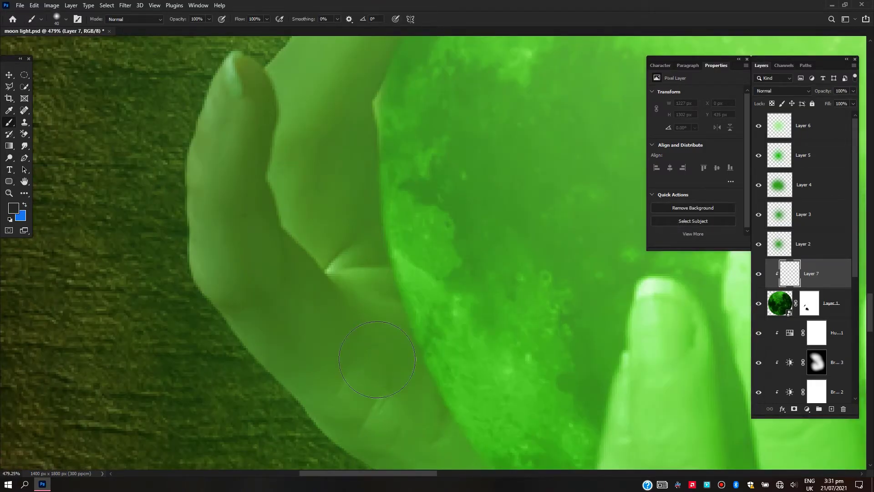
scroll(376, 359, down, 4)
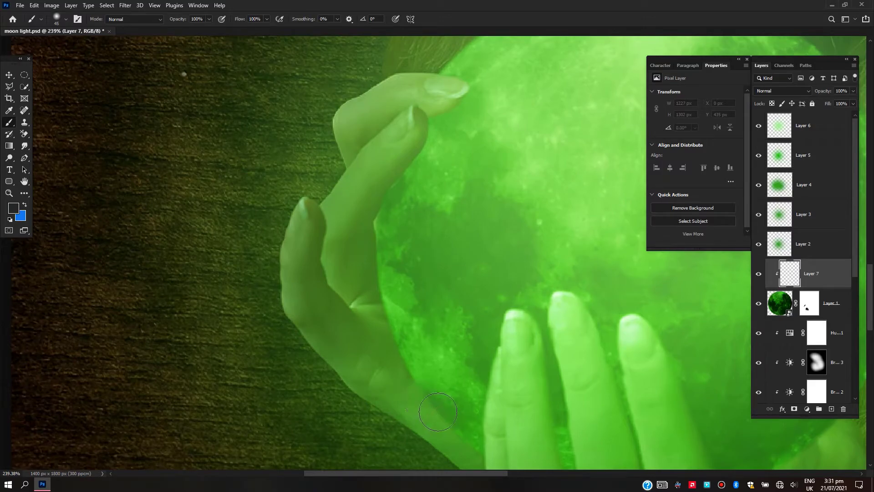
drag(419, 398, 428, 400)
drag(438, 398, 428, 296)
key(ctrl+z)
mouse_move(437, 330)
mouse_down()
mouse_move(397, 270)
mouse_move(364, 161)
mouse_move(356, 94)
mouse_move(385, 46)
mouse_up()
drag(369, 124, 367, 269)
drag(384, 211, 427, 132)
Set the contact shadow layer to Multiply and its opacity to 67%
scroll(388, 254, down, 3)
click(781, 91)
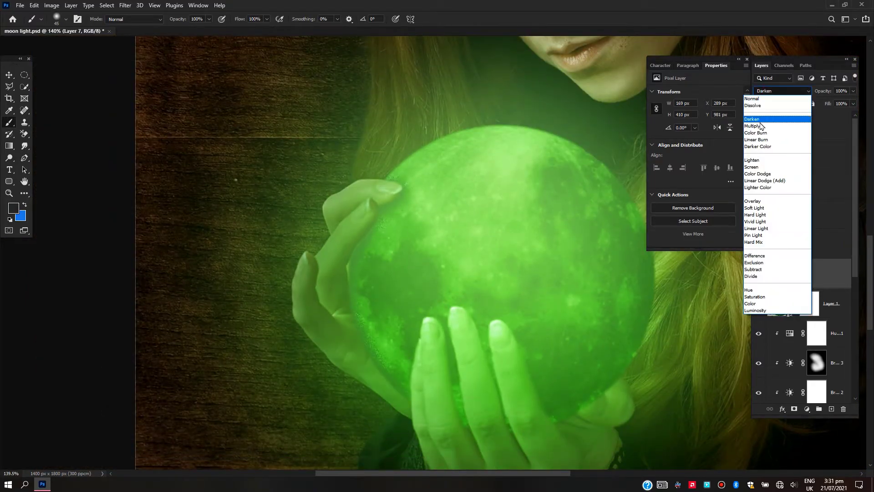
click(769, 130)
drag(820, 93, 807, 92)
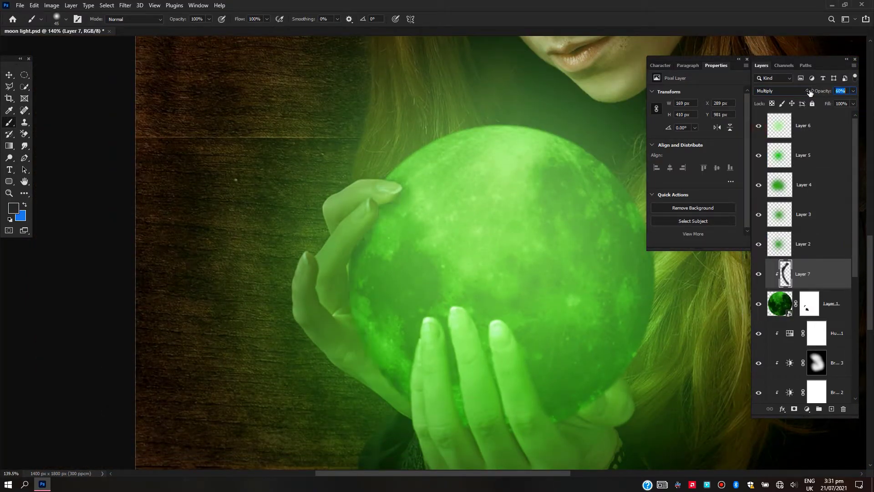
Extend the shading along the moon's lower edge and beside the raised fingers, and add a mask to the shadow layer
drag(512, 438, 565, 426)
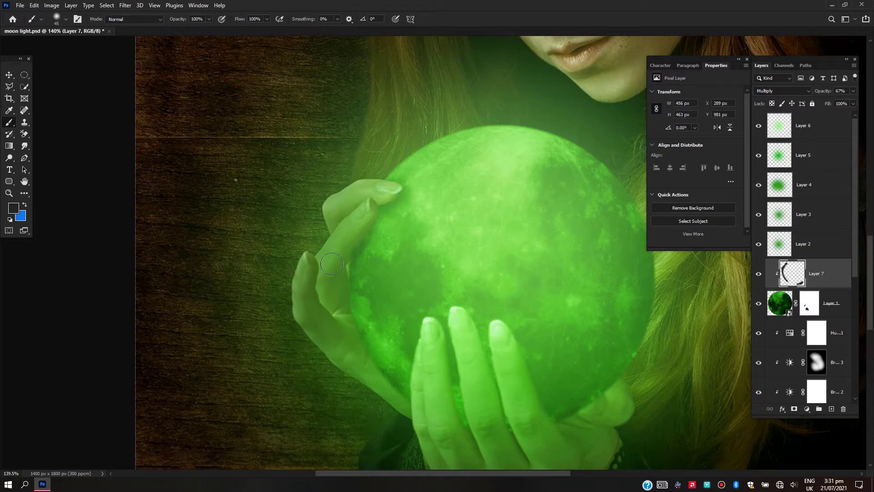
drag(376, 208, 345, 217)
scroll(396, 223, up, 3)
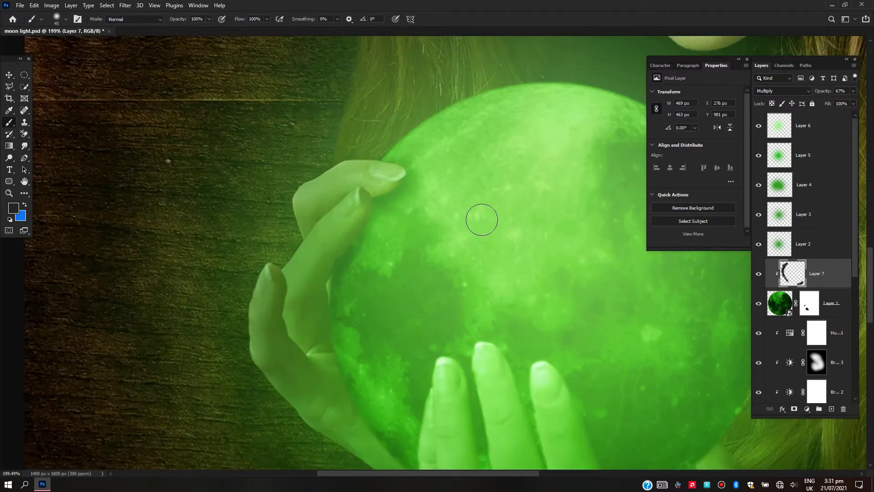
click(794, 410)
scroll(422, 238, down, 5)
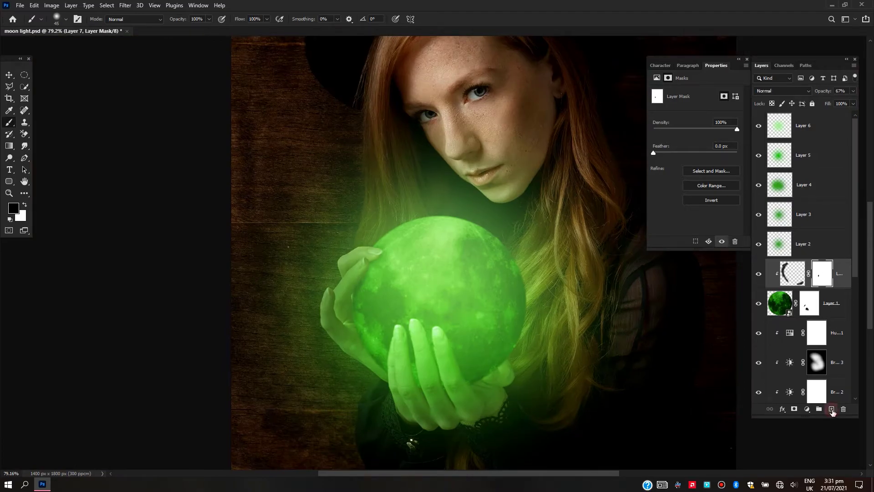
On a new layer clipped to the moon, brush a light green rim highlight along the moon's edge facing the hair, down to the thumb
click(832, 409)
scroll(492, 241, up, 5)
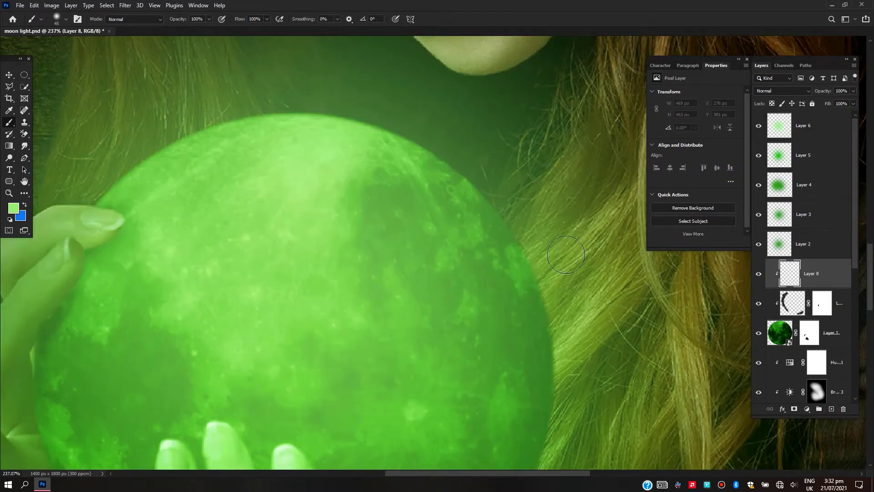
drag(393, 100, 569, 268)
drag(553, 232, 585, 373)
drag(584, 372, 530, 289)
mouse_move(520, 222)
mouse_down()
mouse_move(517, 405)
mouse_move(509, 384)
mouse_move(521, 306)
mouse_move(524, 170)
mouse_up()
drag(512, 280, 501, 119)
drag(493, 230, 477, 300)
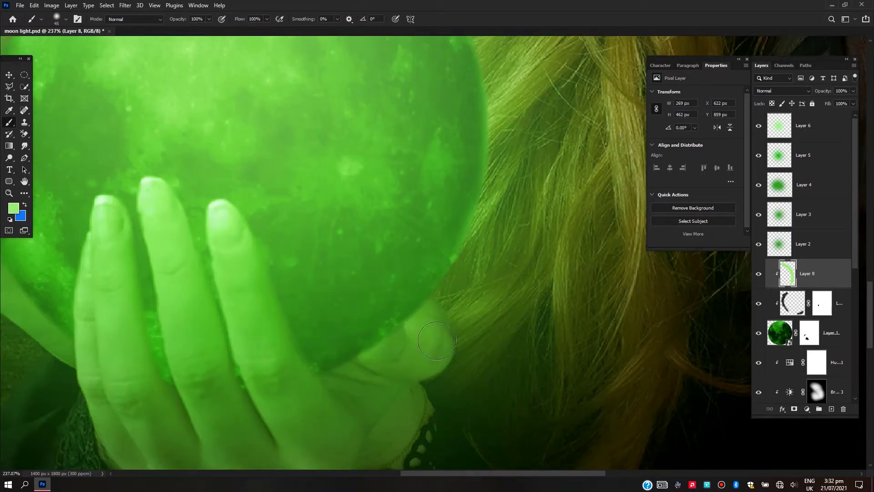
mouse_move(383, 386)
mouse_down()
mouse_move(447, 312)
mouse_move(395, 370)
mouse_move(341, 392)
mouse_move(434, 318)
mouse_move(498, 222)
mouse_move(517, 158)
mouse_up()
Mask the moon away where it covers the thumb, keeping the moon layer at 100% opacity
click(810, 331)
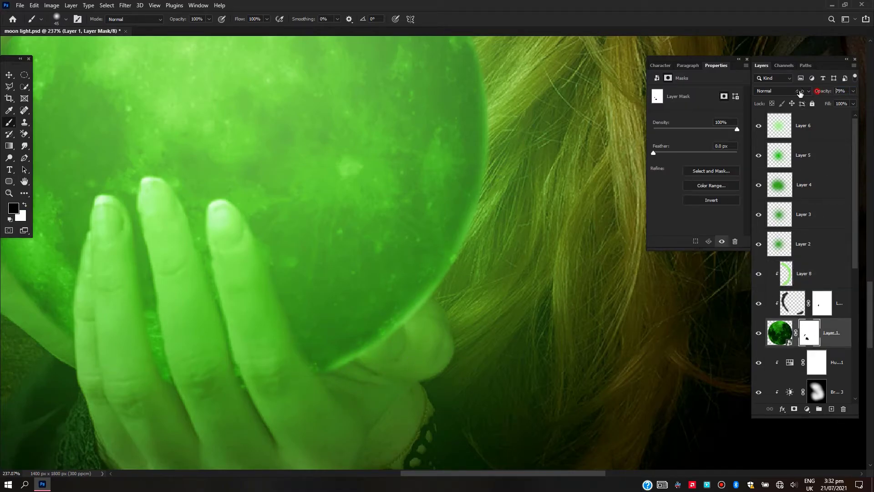
drag(807, 93, 782, 93)
scroll(436, 362, up, 2)
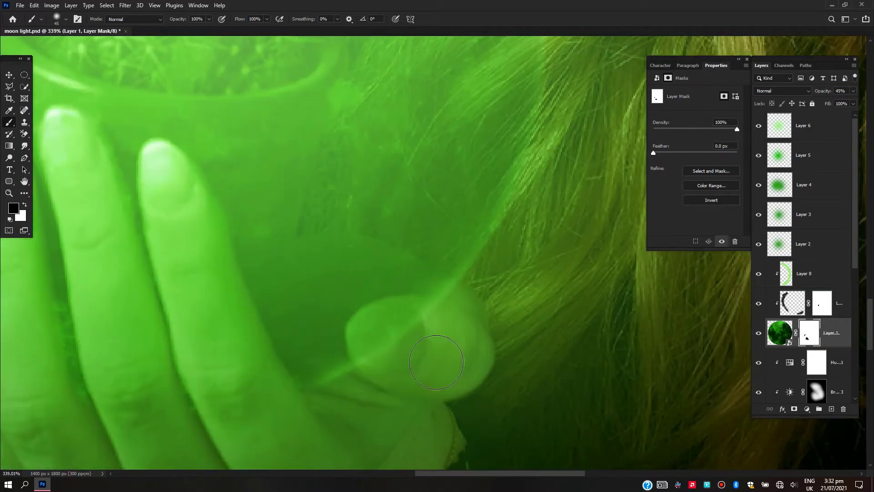
mouse_move(436, 361)
mouse_down()
mouse_move(423, 340)
mouse_move(384, 343)
mouse_move(410, 341)
mouse_move(384, 336)
mouse_move(400, 327)
mouse_up()
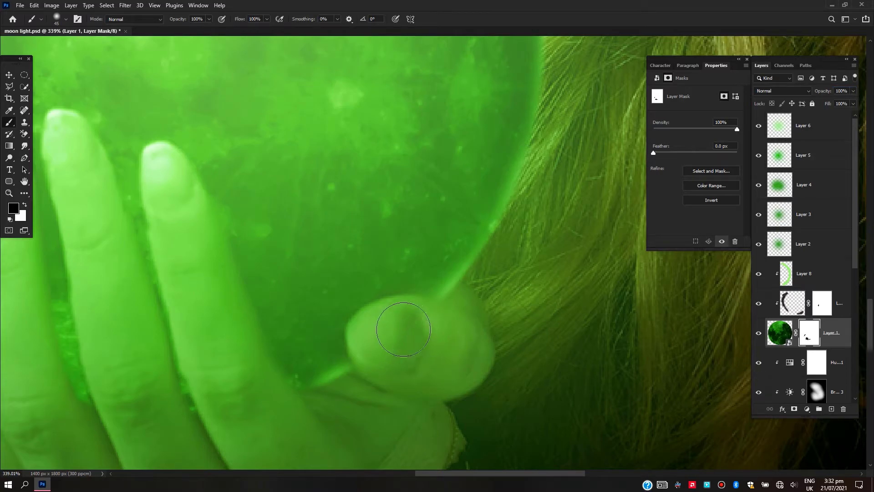
scroll(442, 339, down, 4)
scroll(442, 338, down, 5)
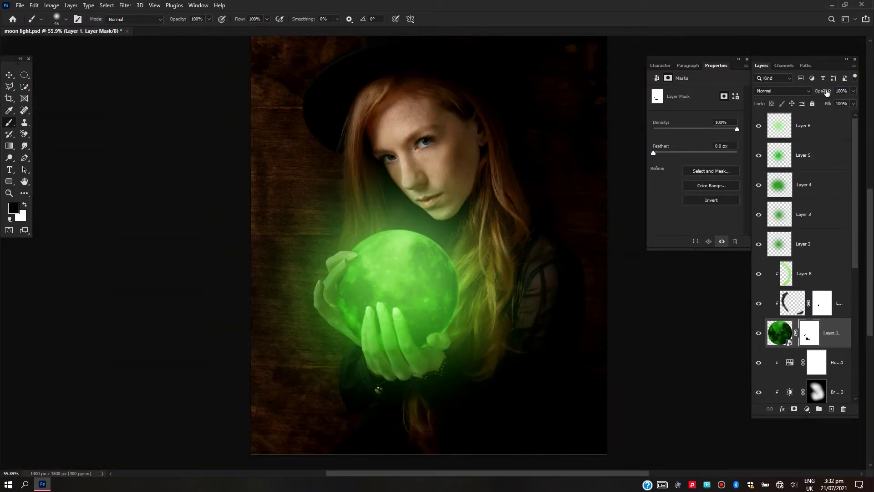
On a new Overlay layer clipped to the woman, brush light green over the hair at 25% brush opacity
scroll(376, 232, up, 3)
scroll(376, 251, down, 3)
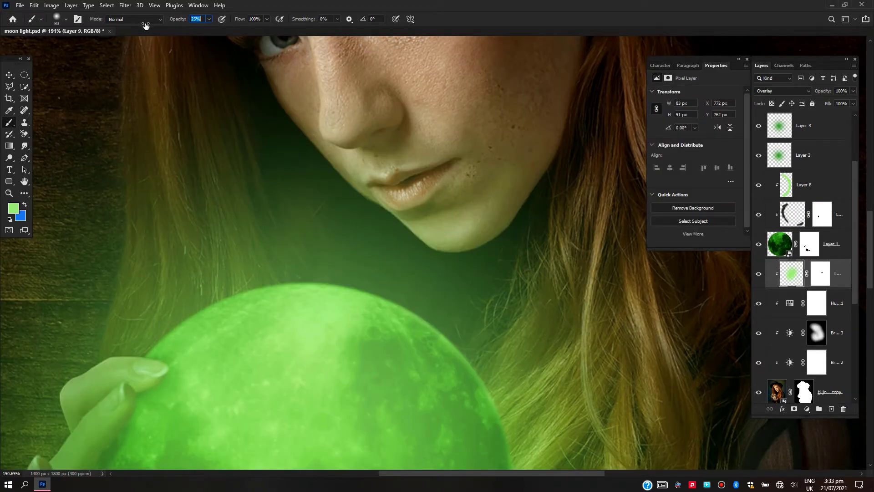
scroll(467, 255, down, 3)
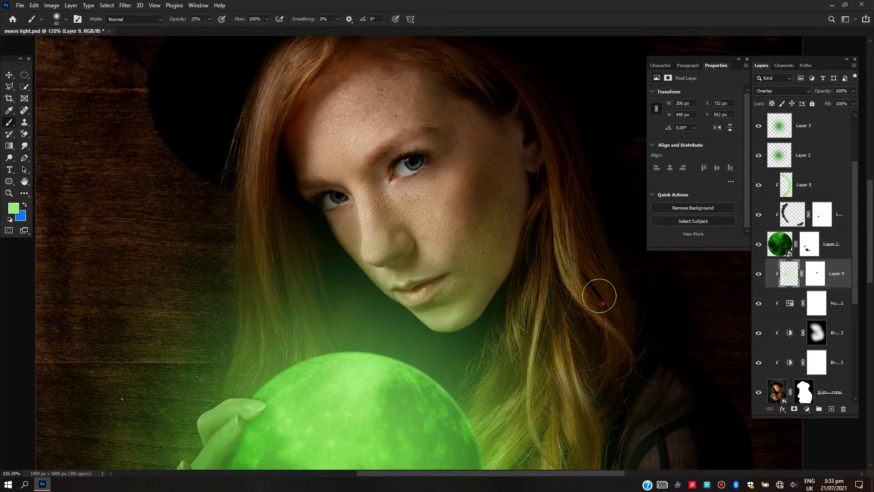
mouse_move(566, 153)
mouse_down()
mouse_move(492, 72)
mouse_move(378, 53)
mouse_up()
drag(295, 74, 264, 171)
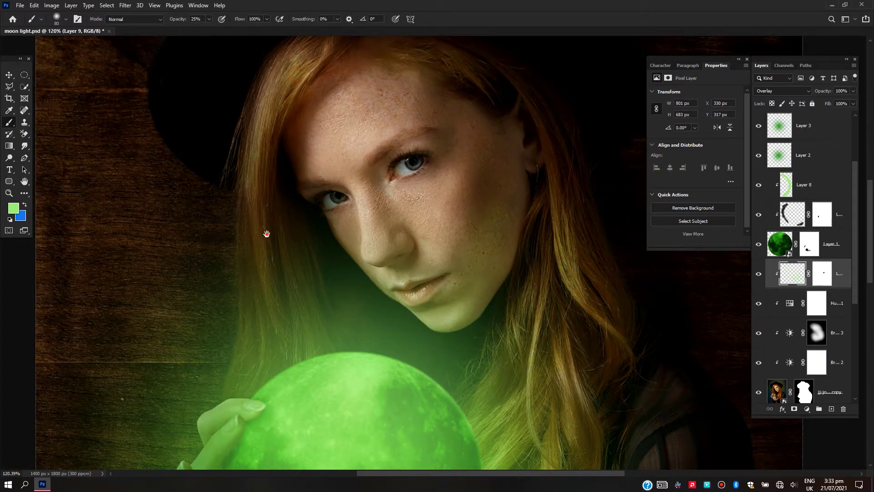
Brush light green over the forehead, and tint the rest of the face with the brush opacity lowered to 7%
drag(266, 233, 280, 347)
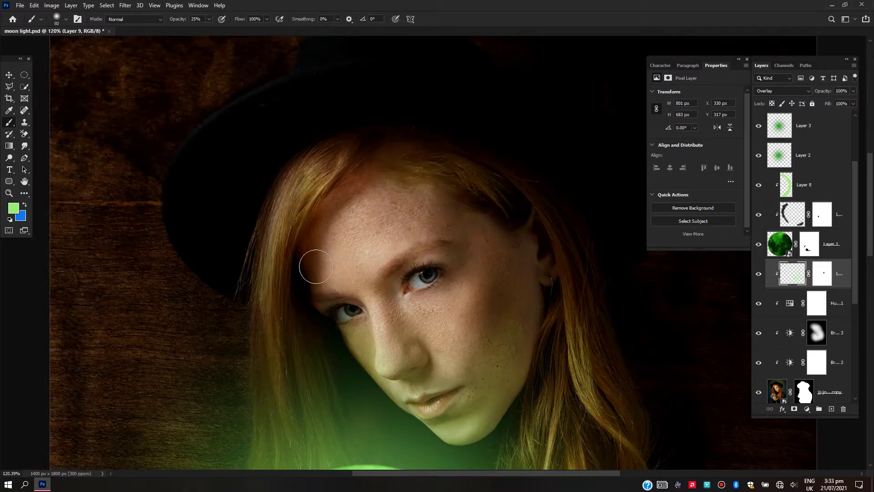
mouse_move(376, 212)
mouse_down()
mouse_move(381, 192)
mouse_move(473, 214)
mouse_up()
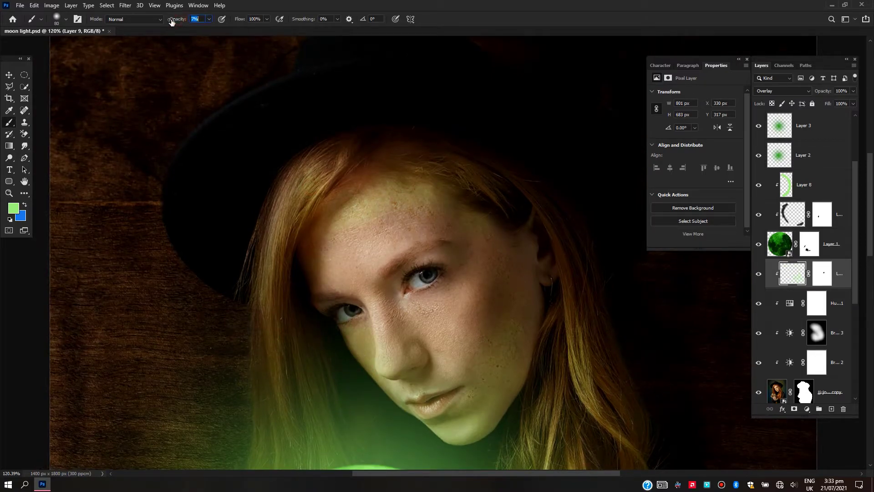
key(Return)
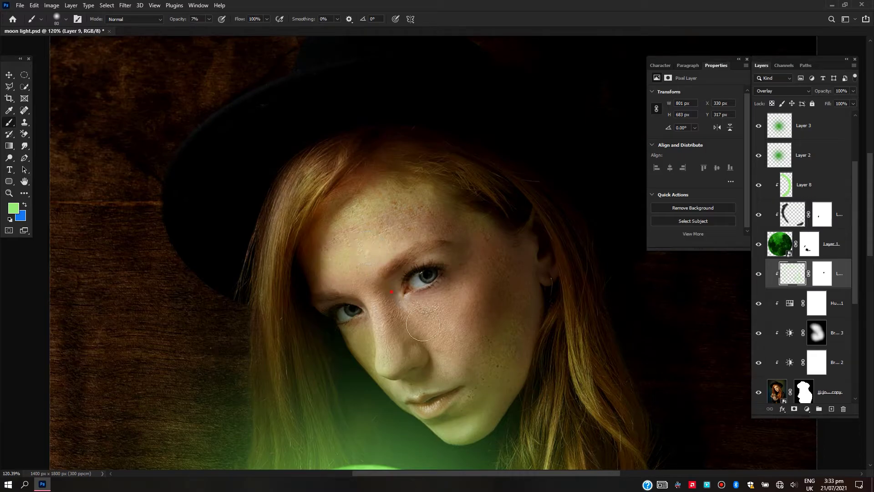
drag(528, 225, 530, 296)
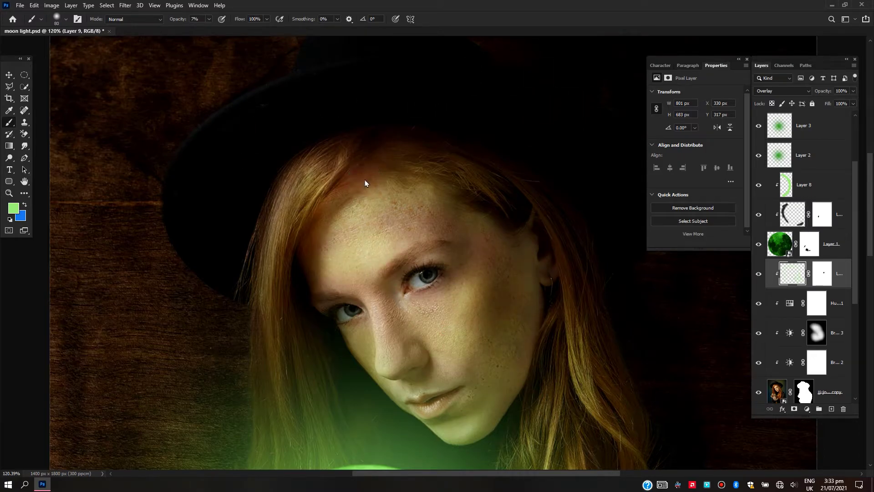
Enlarge the brush to 175 and sweep faint light green over the woman's sleeve, hair ends and lower clothing
scroll(365, 179, down, 3)
key(bracketright)
key(bracketright)
key(bracketright)
key(bracketright)
key(bracketright)
click(532, 345)
scroll(544, 394, down, 2)
drag(511, 338, 505, 366)
click(496, 321)
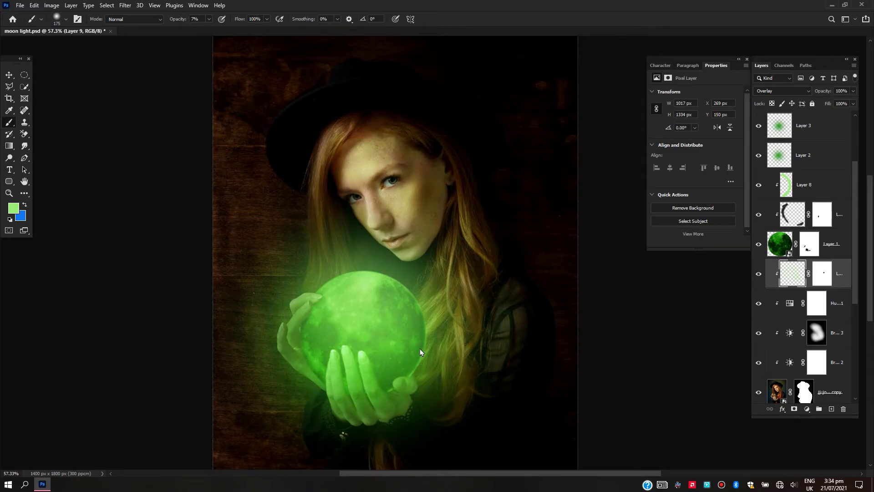
scroll(420, 350, up, 2)
click(360, 427)
scroll(431, 368, down, 2)
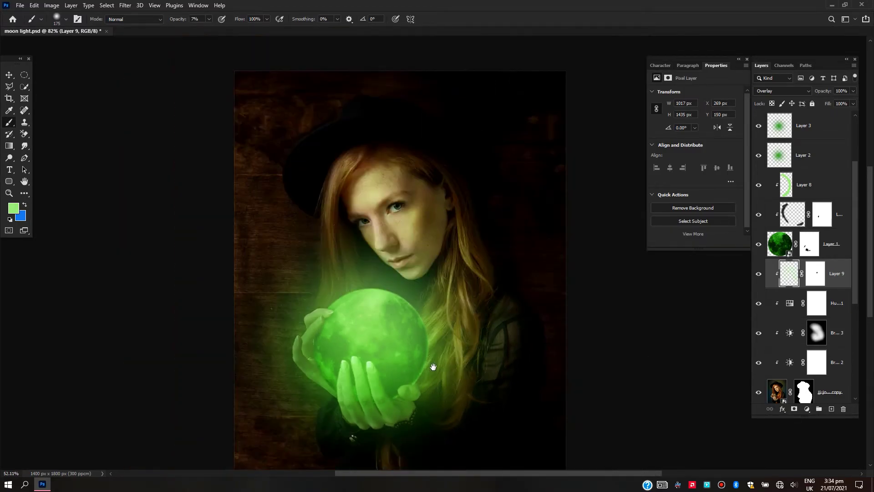
mouse_move(482, 393)
mouse_down()
mouse_move(400, 436)
mouse_move(476, 417)
mouse_move(510, 397)
mouse_move(395, 406)
mouse_up()
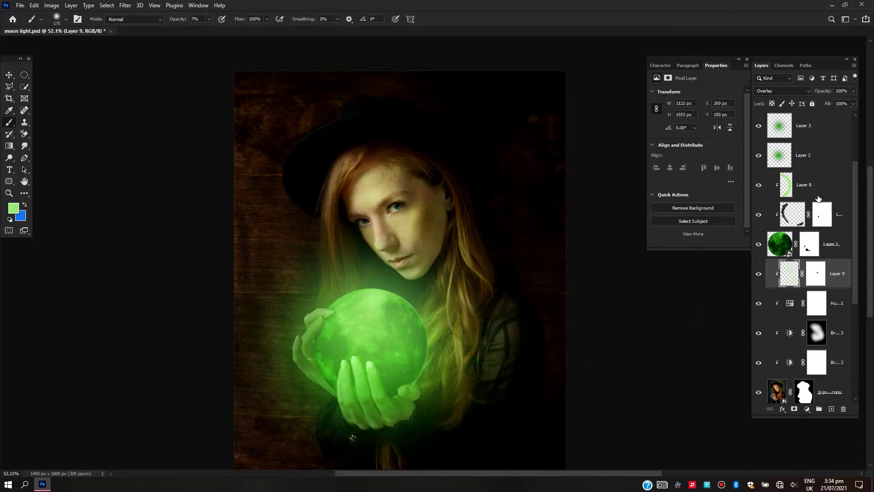
Add a Levels adjustment clipped to the moon with midtones at 0.84 and highlights at 190
scroll(818, 199, up, 3)
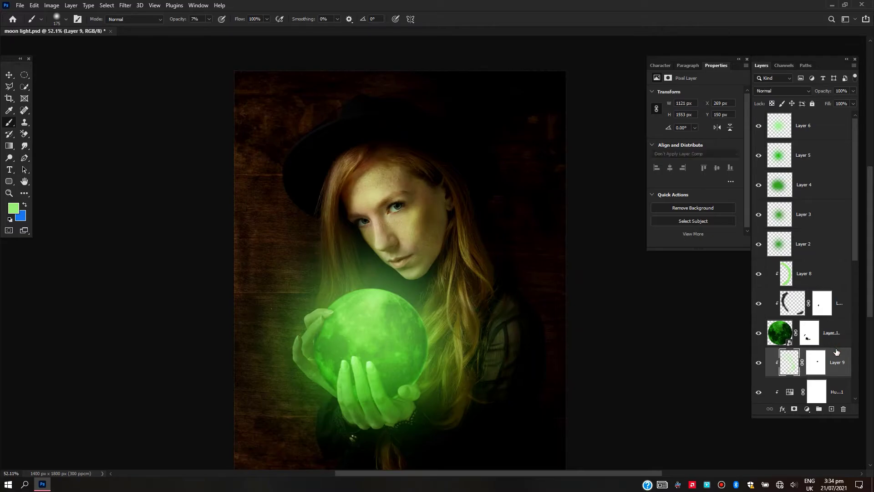
click(836, 336)
click(807, 409)
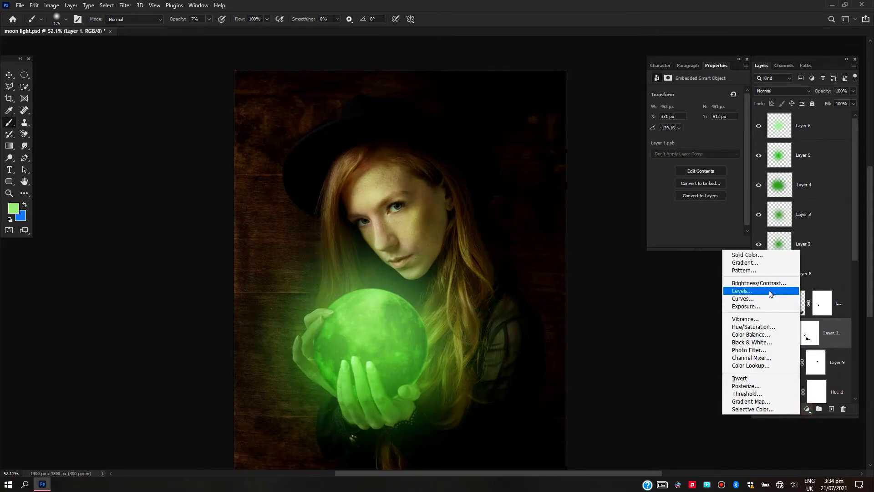
click(746, 292)
drag(702, 159, 722, 160)
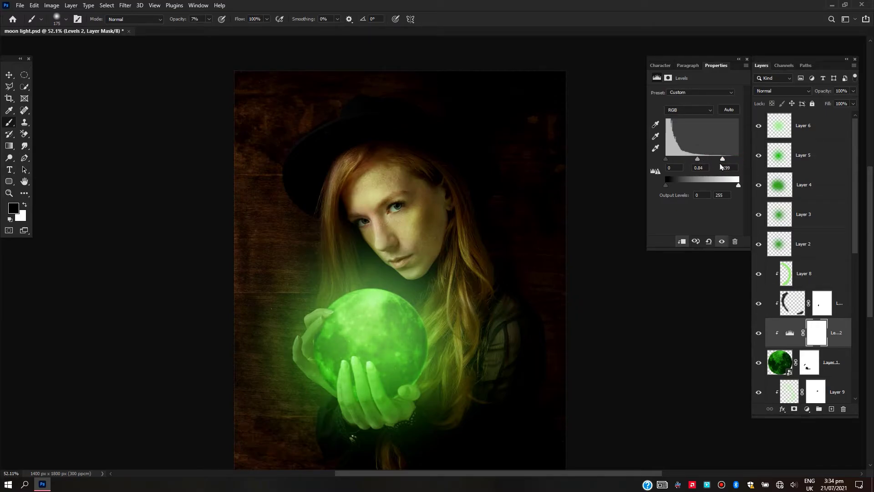
scroll(387, 303, up, 5)
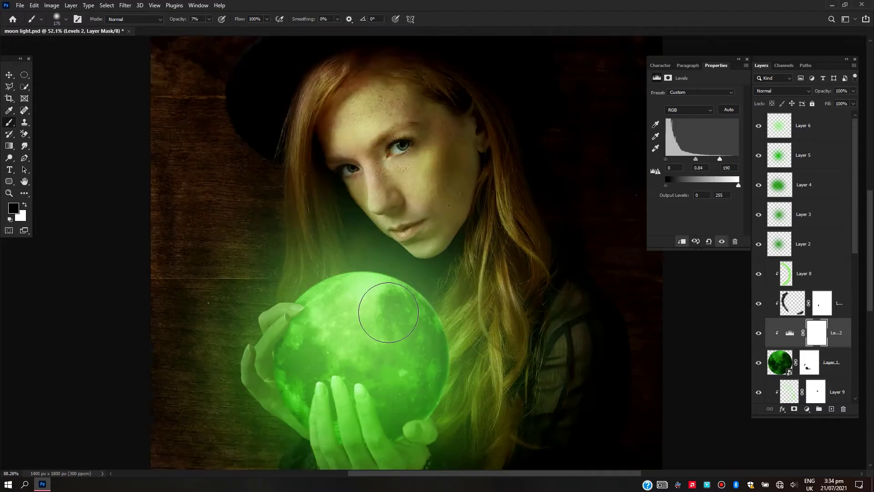
scroll(387, 302, down, 4)
Add another layer clipped to the woman and brush light green along the jaw and chin at 13% brush opacity
scroll(832, 357, down, 5)
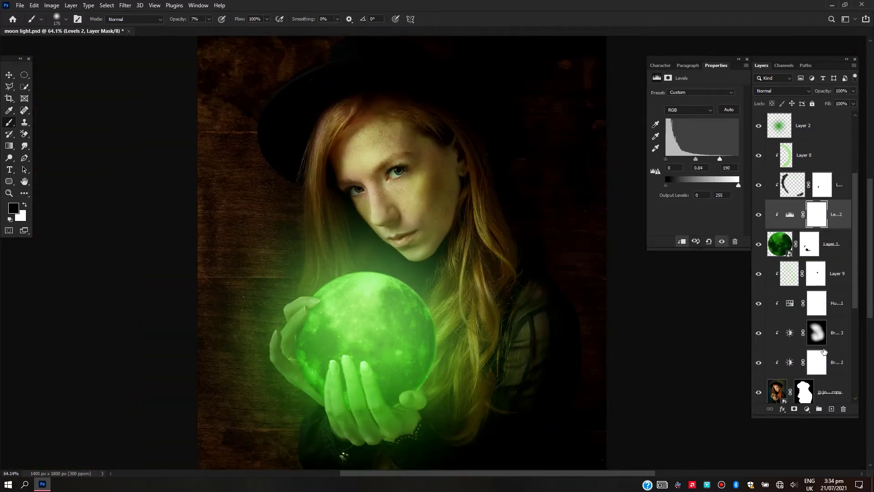
click(831, 225)
key(ctrl+shift+alt+n)
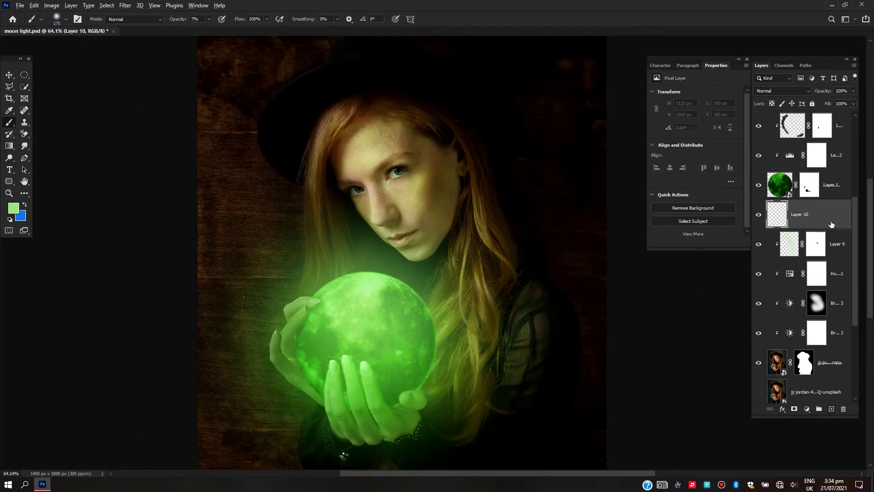
alt+click(832, 227)
scroll(437, 238, up, 8)
right_click(221, 197)
click(269, 18)
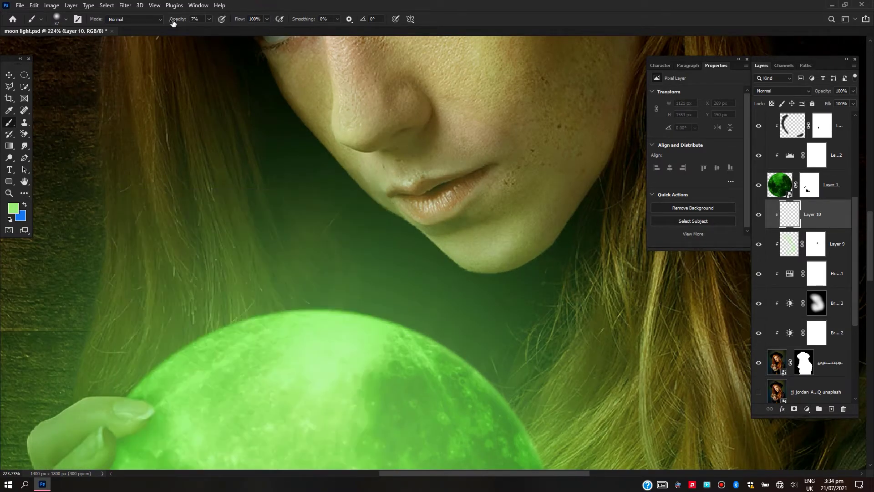
scroll(516, 259, up, 2)
drag(536, 242, 507, 253)
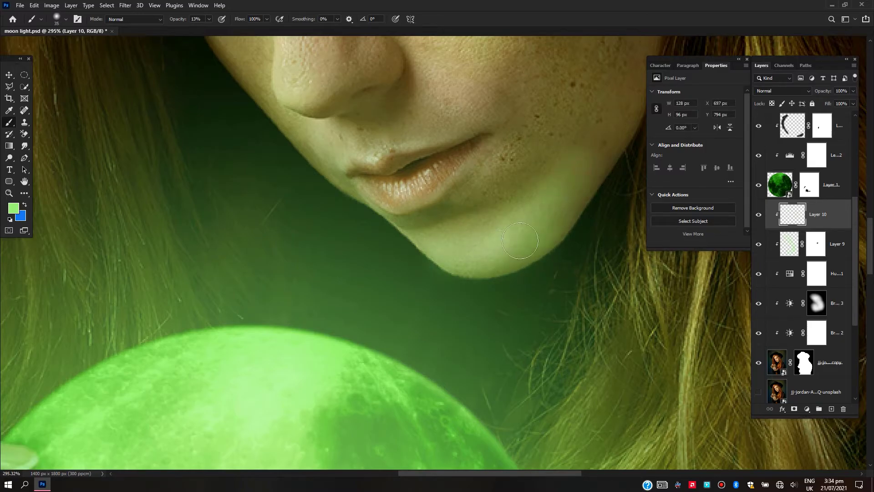
Extend the green along the jawline towards the ear and set the layer's blend mode to Overlay
click(782, 91)
click(774, 134)
click(619, 123)
click(774, 91)
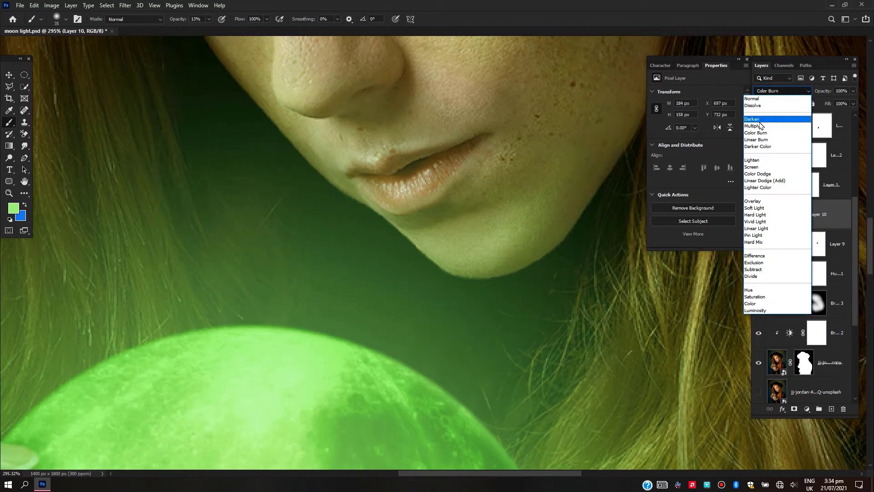
click(753, 201)
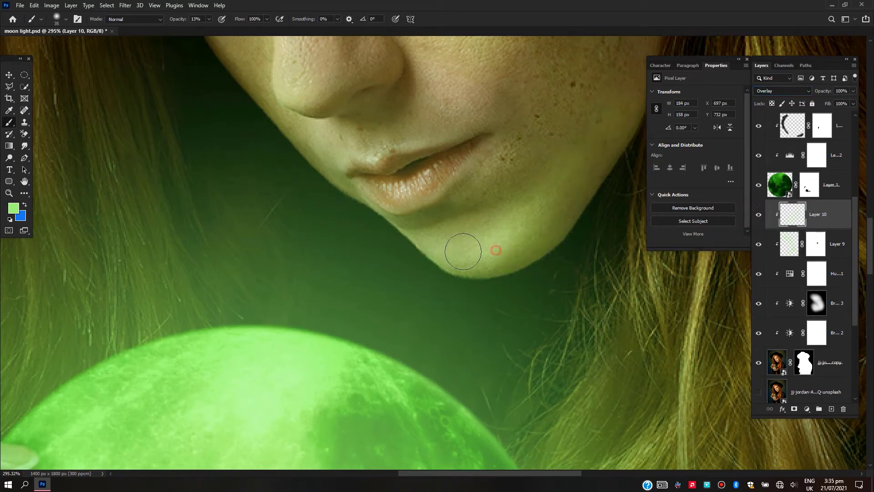
Brush green Overlay light along the face contour facing the moon, covering the chin, nose and cheek
drag(276, 132, 432, 245)
drag(414, 120, 446, 236)
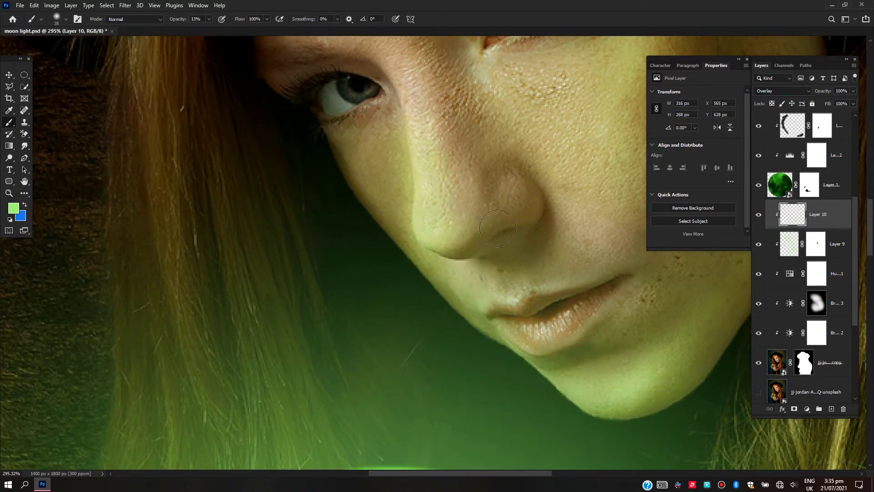
drag(350, 136, 404, 245)
scroll(422, 242, down, 5)
drag(425, 217, 483, 301)
mouse_move(456, 220)
mouse_down()
mouse_move(541, 166)
mouse_move(426, 160)
mouse_up()
Brush green highlights down the hair strands on both sides of the face and along the hairline under the hat
scroll(356, 196, down, 5)
drag(360, 229, 418, 371)
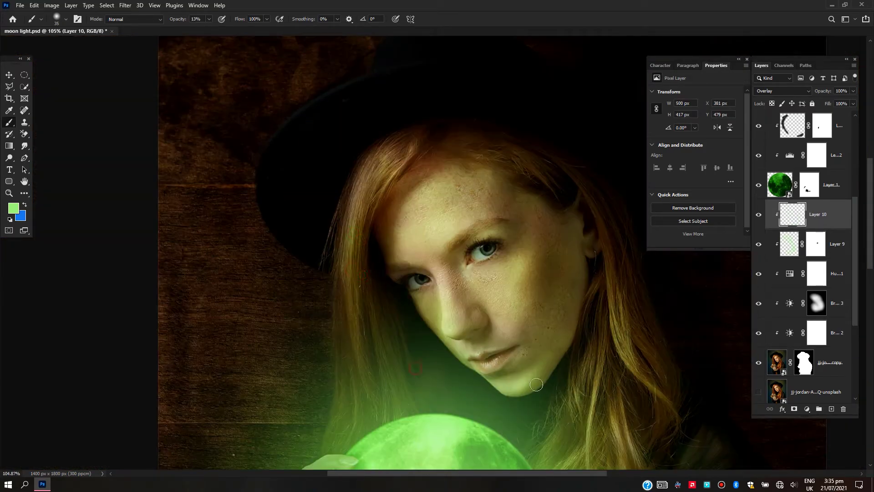
drag(613, 263, 674, 456)
mouse_move(604, 193)
mouse_down()
mouse_move(613, 266)
mouse_move(535, 156)
mouse_up()
mouse_move(535, 157)
mouse_down()
mouse_move(590, 223)
mouse_move(614, 277)
mouse_up()
drag(613, 278, 488, 141)
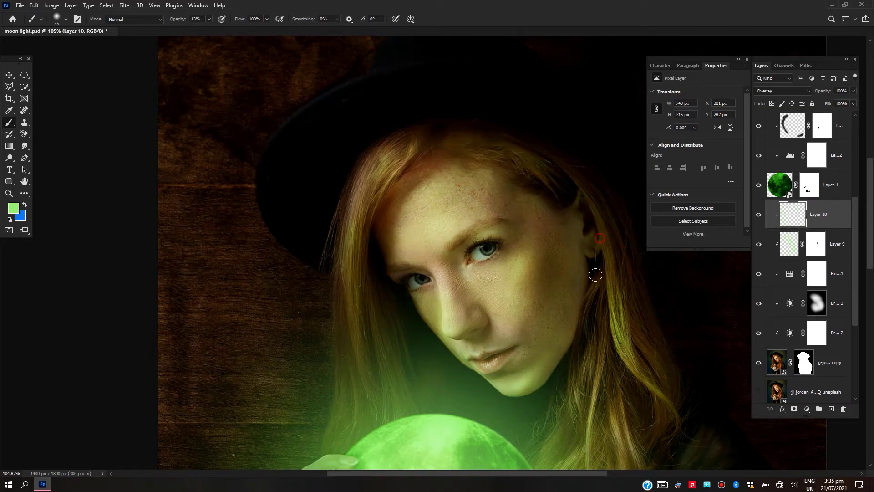
scroll(535, 388, down, 3)
scroll(492, 255, up, 2)
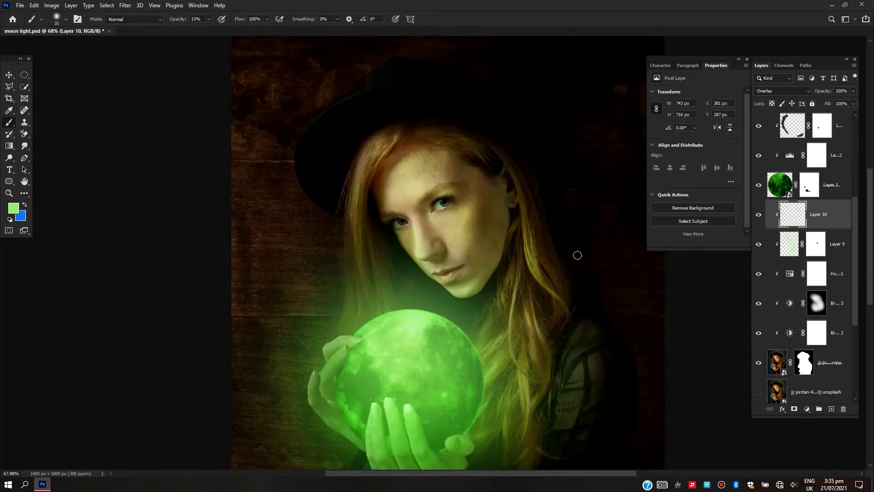
On a new layer above the face highlights, paint light green over both irises at 45% brush opacity
scroll(461, 295, up, 3)
click(831, 408)
scroll(385, 369, up, 4)
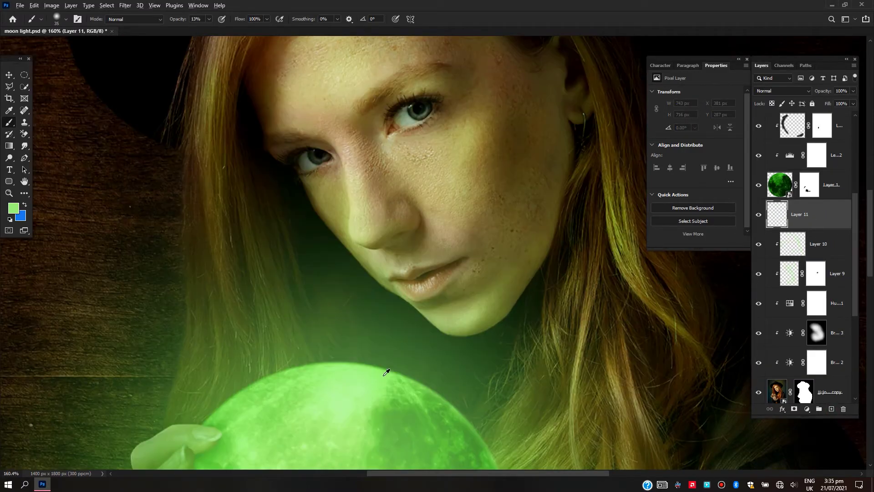
drag(410, 96, 408, 182)
drag(172, 21, 186, 22)
scroll(372, 182, up, 2)
click(449, 158)
click(452, 156)
click(208, 277)
scroll(385, 255, down, 5)
Intensify the green irises by setting their layer to Linear Burn and stacking two duplicates set to Color and Overlay
click(782, 90)
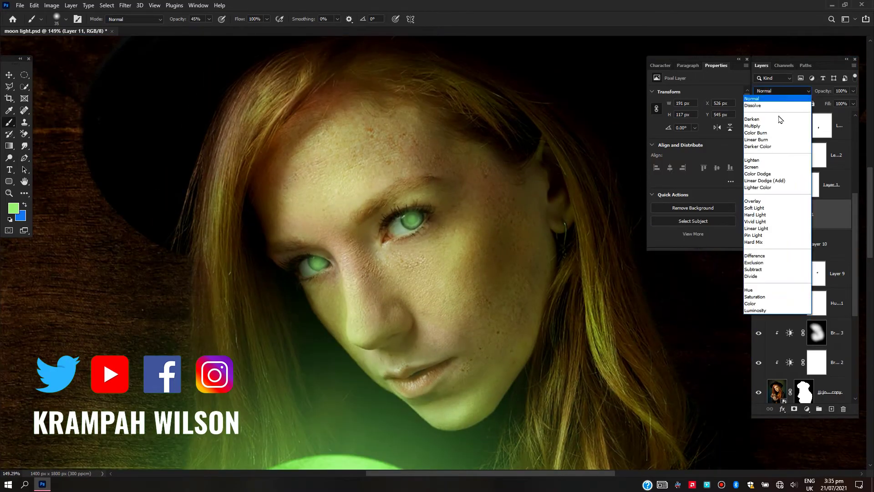
click(755, 139)
key(ctrl+j)
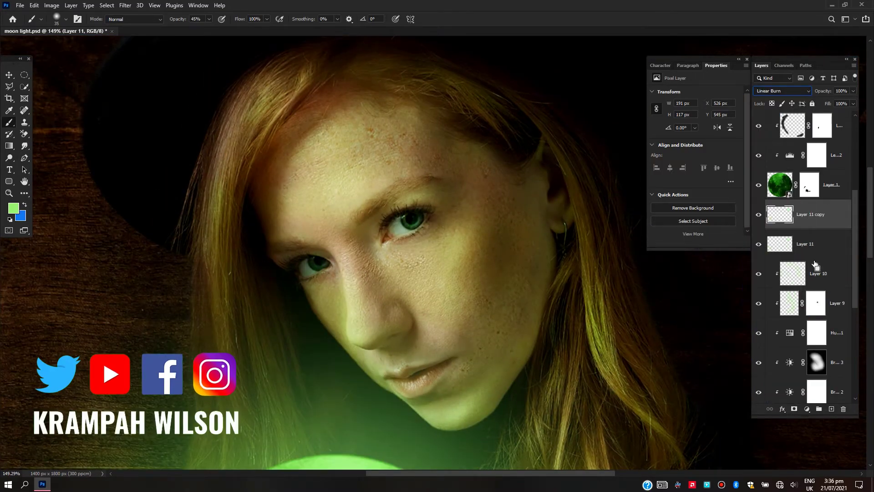
click(782, 90)
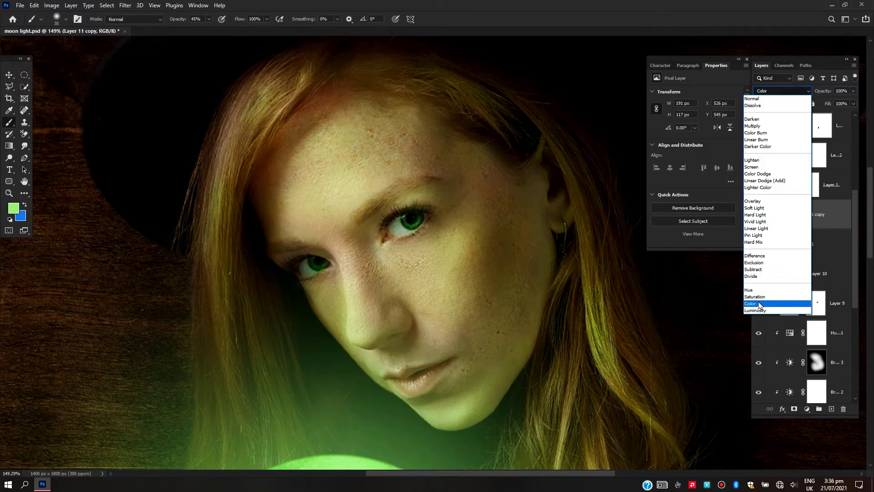
click(760, 304)
key(ctrl+j)
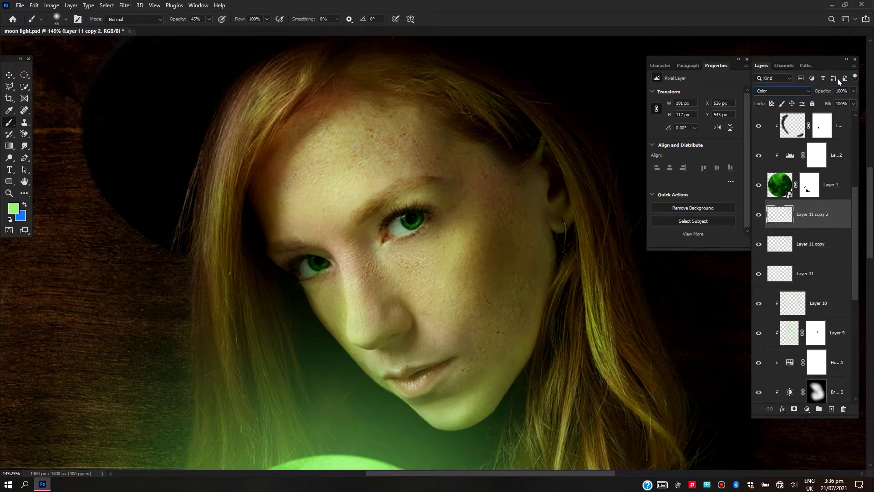
click(782, 90)
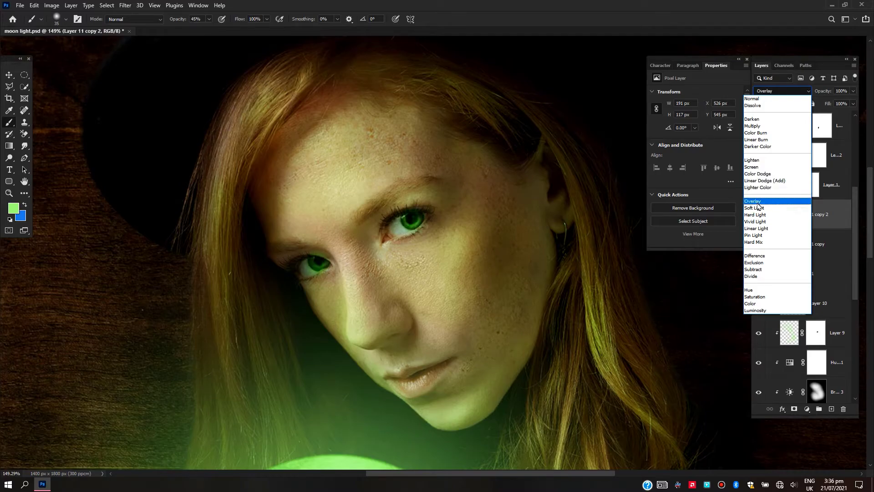
On a new layer above the iris layers, paint a soft light green glow over both eyes at 45% brush opacity
click(831, 409)
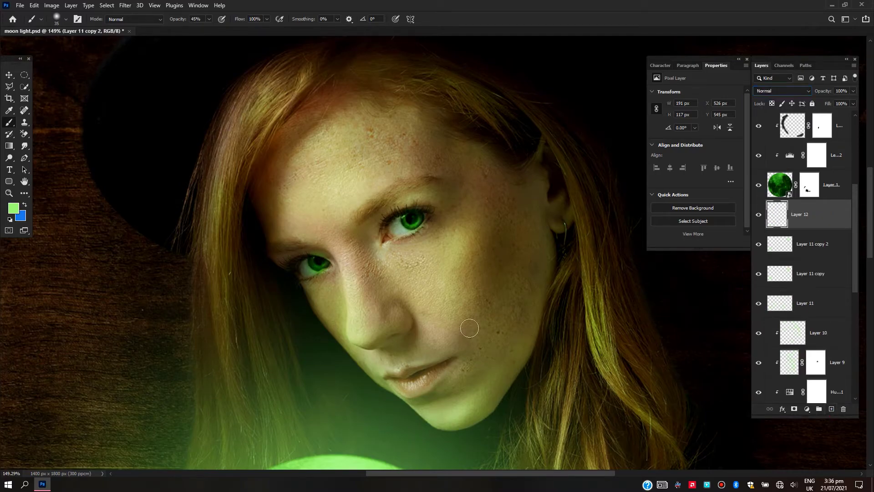
click(411, 222)
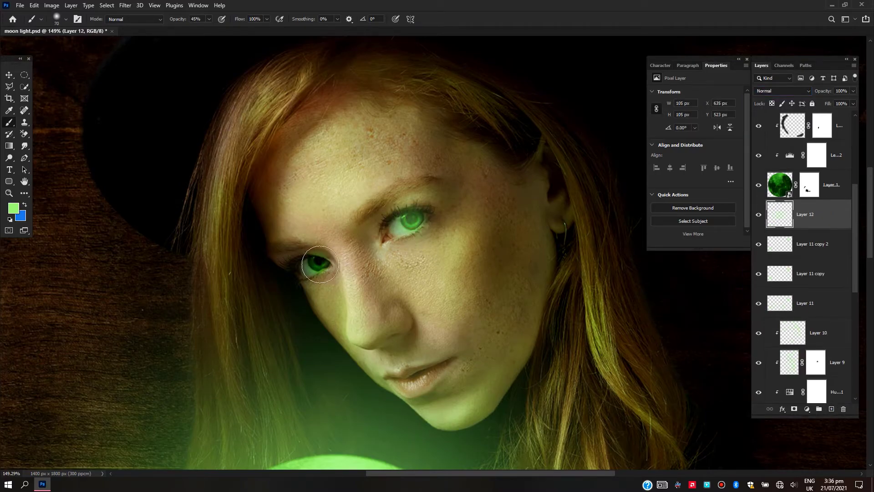
click(311, 266)
scroll(433, 277, down, 3)
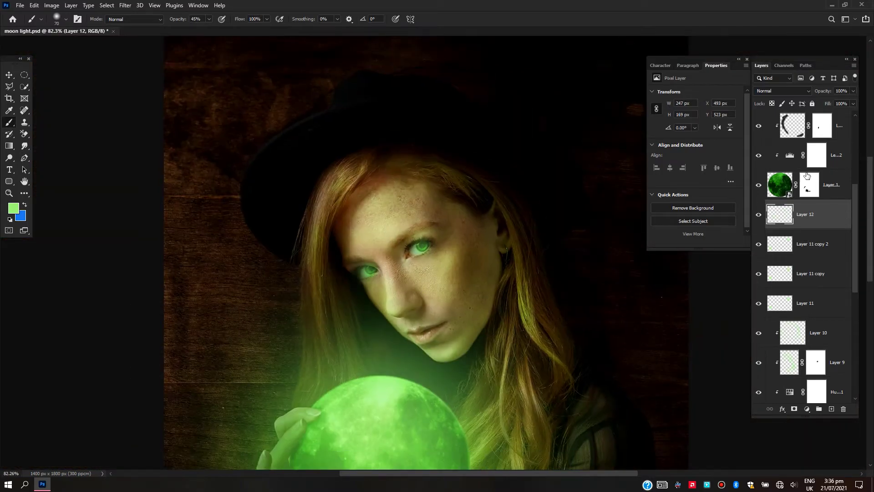
scroll(398, 273, up, 3)
click(420, 246)
click(372, 272)
click(335, 271)
scroll(433, 295, down, 3)
Set the eye glow layer's blend mode to Hard Light at 44% opacity, and select Layer 8
click(780, 90)
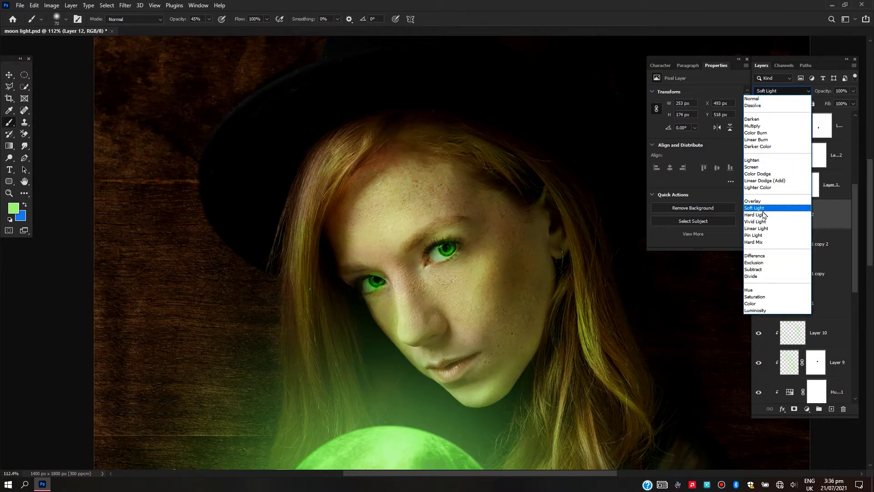
click(764, 214)
drag(823, 91, 799, 94)
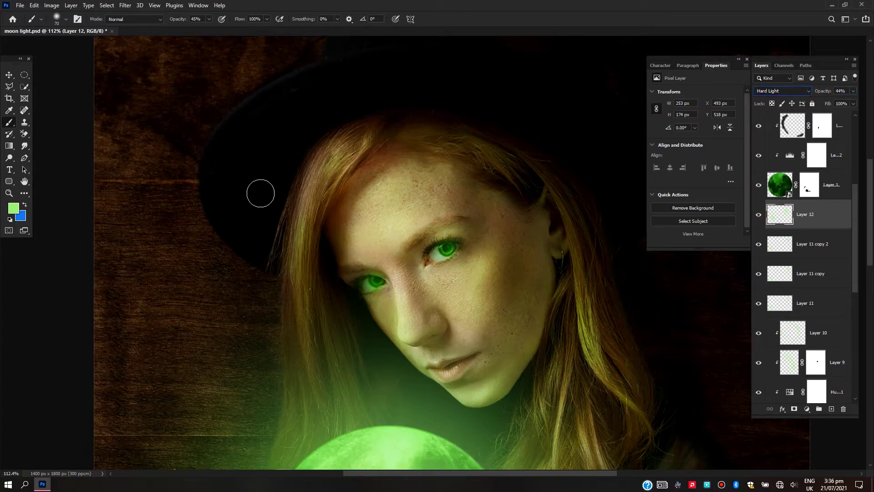
double_click(25, 182)
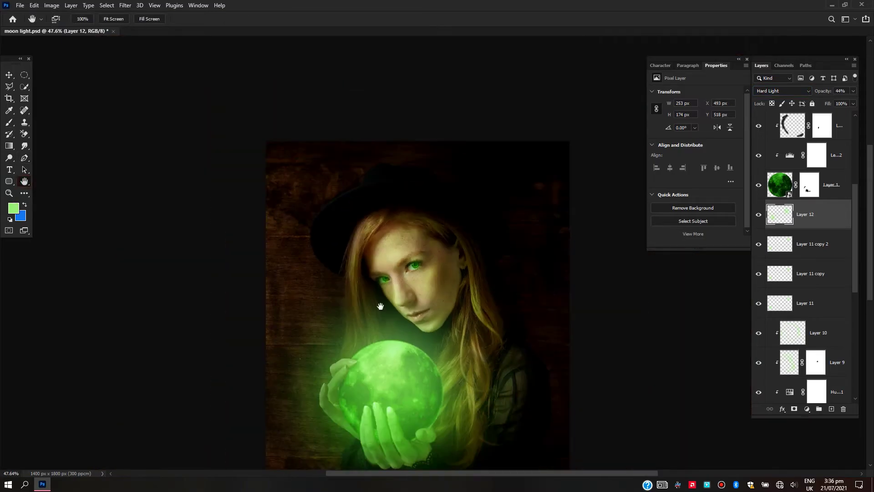
scroll(450, 273, down, 1)
scroll(426, 316, up, 2)
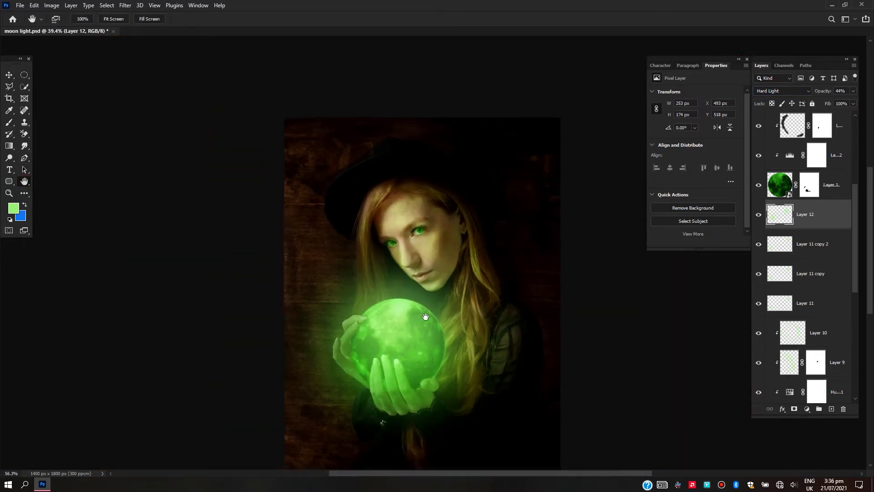
scroll(825, 233, up, 3)
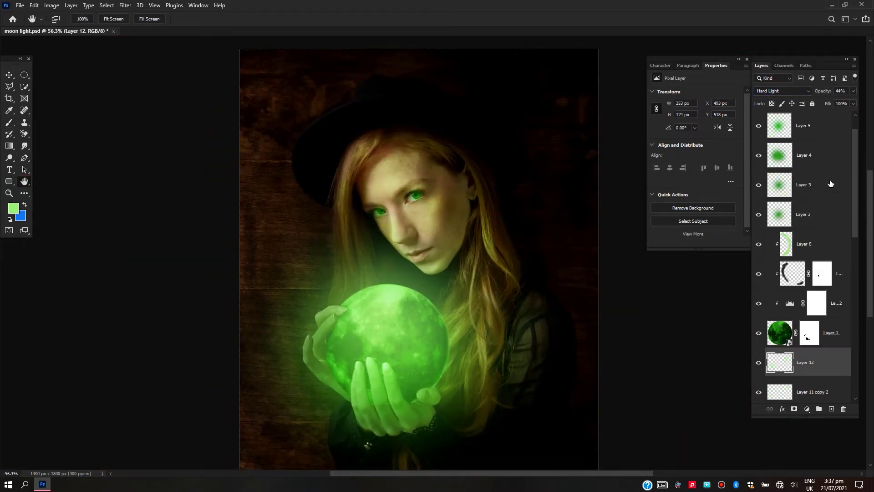
click(813, 249)
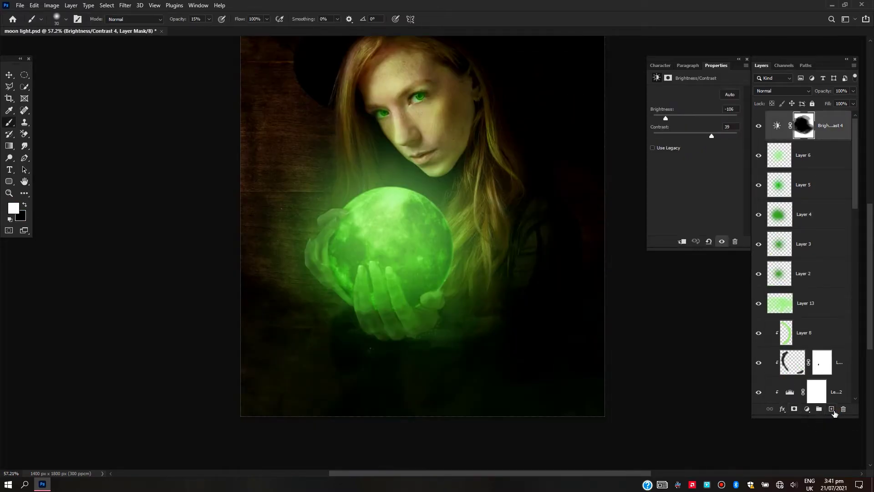
Add a new layer above the top Brightness/Contrast adjustment and fill it with the merged composite using Apply Image
click(831, 409)
drag(353, 229, 334, 304)
click(50, 5)
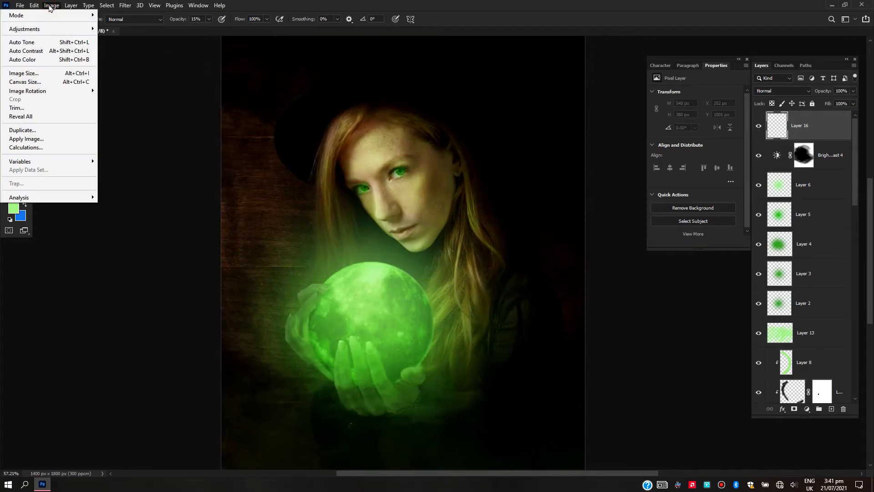
click(26, 138)
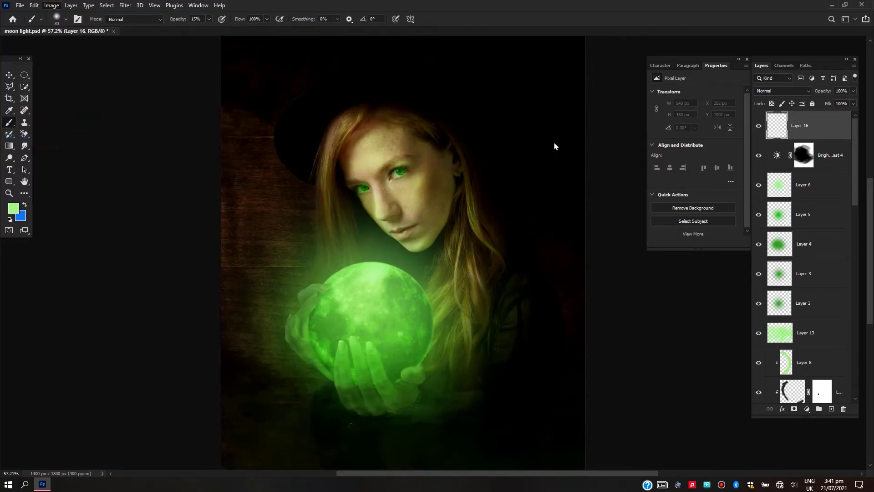
click(512, 130)
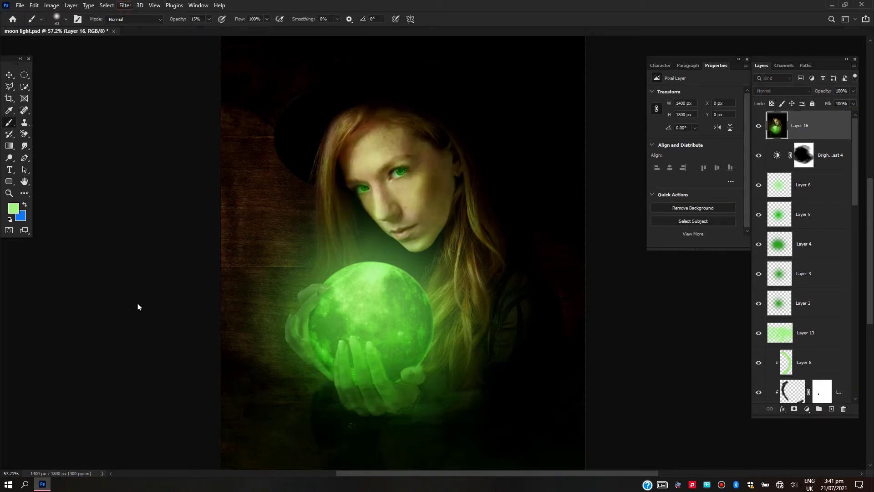
Open the merged layer in Nik Collection's Color Efex Pro 4, compare recipes and apply the "Even on a Cloud..." recipe
mouse_move(106, 389)
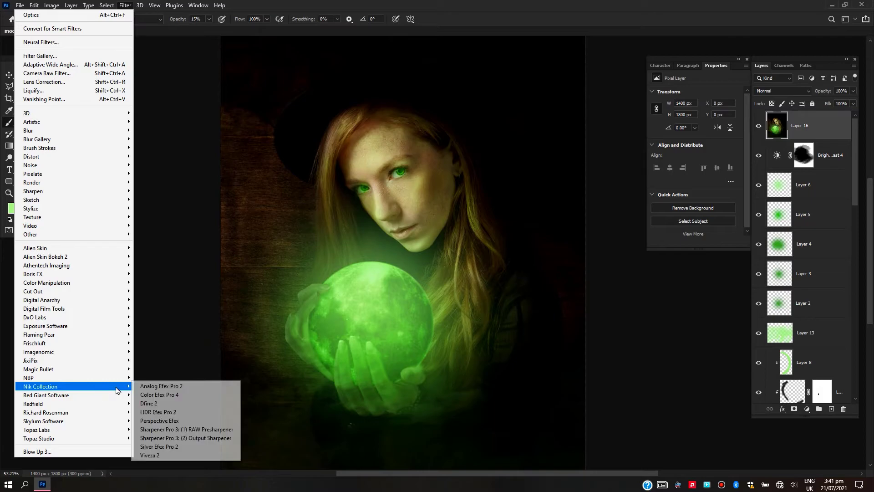
click(168, 395)
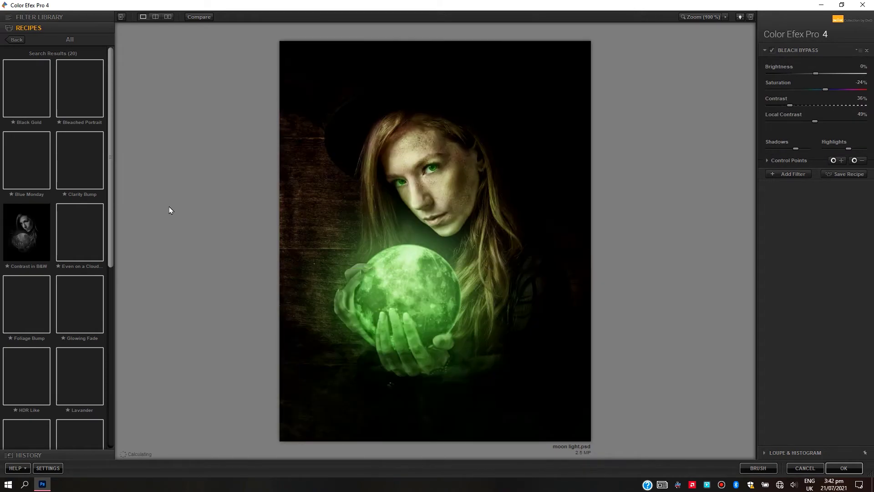
click(83, 251)
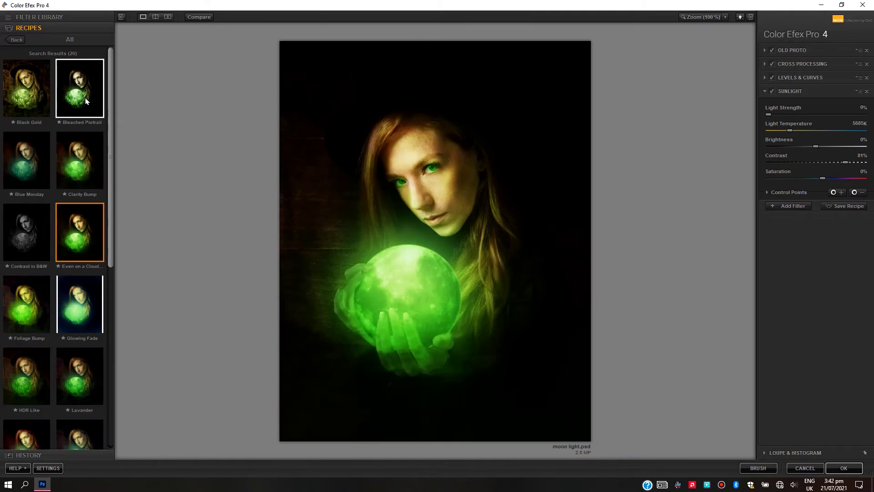
click(86, 101)
scroll(23, 331, down, 1)
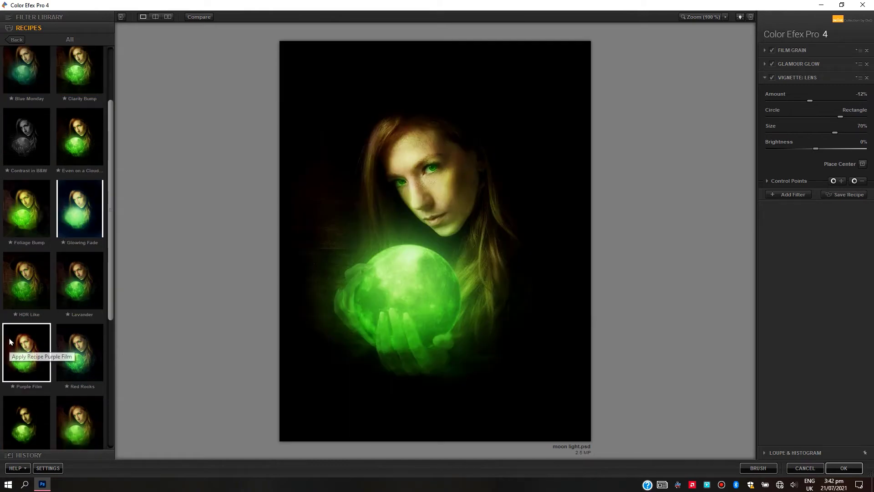
click(72, 212)
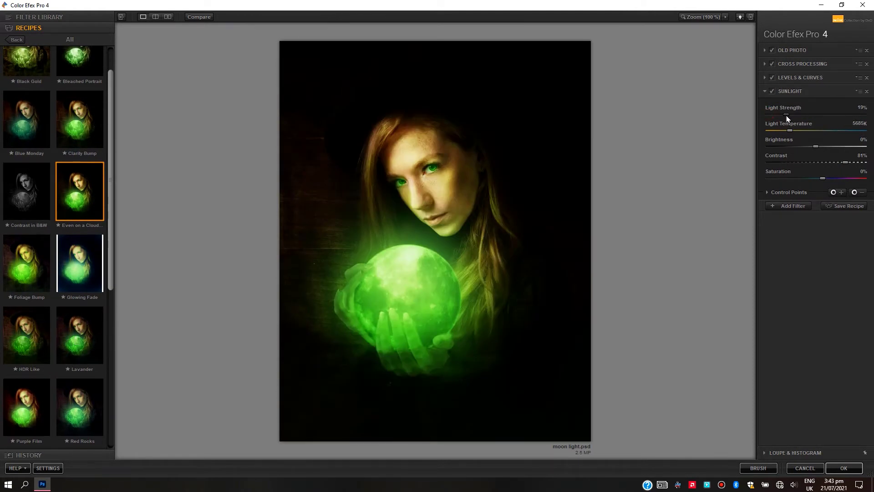
Set Sunlight to 16% strength and 7252K, and add Detail Extractor at 5% with 6% contrast and raised Shadows
drag(769, 114, 840, 133)
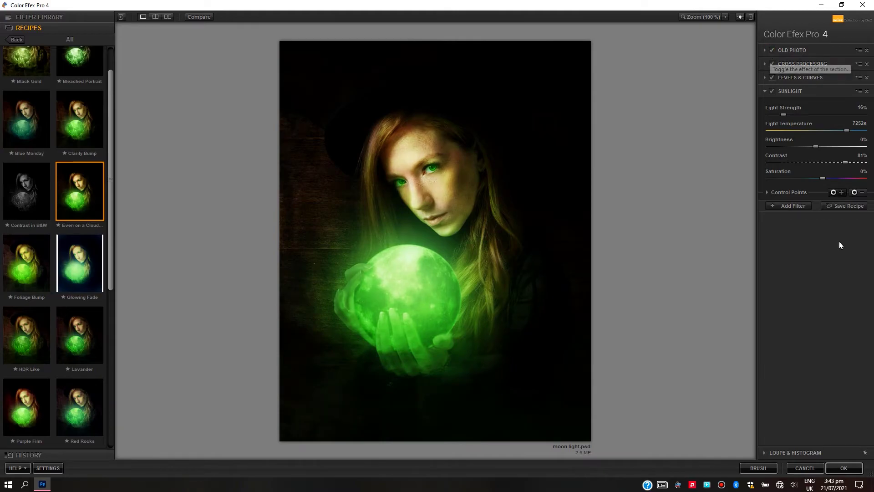
click(788, 205)
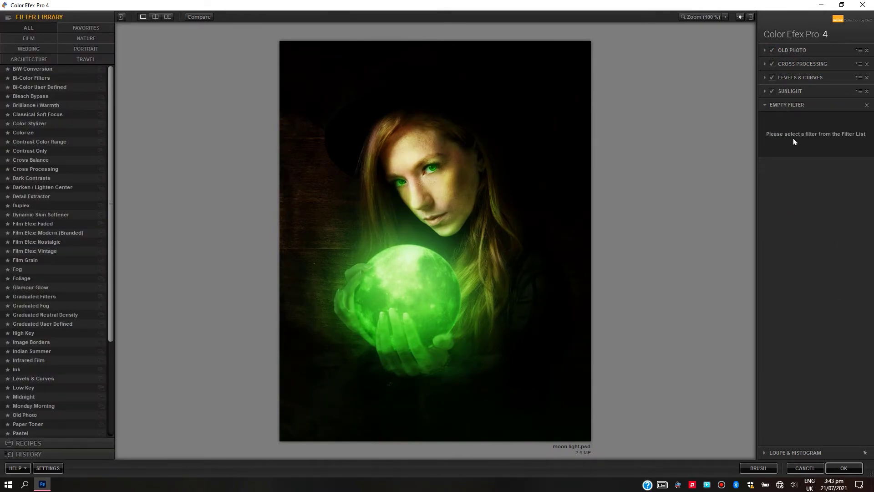
click(41, 196)
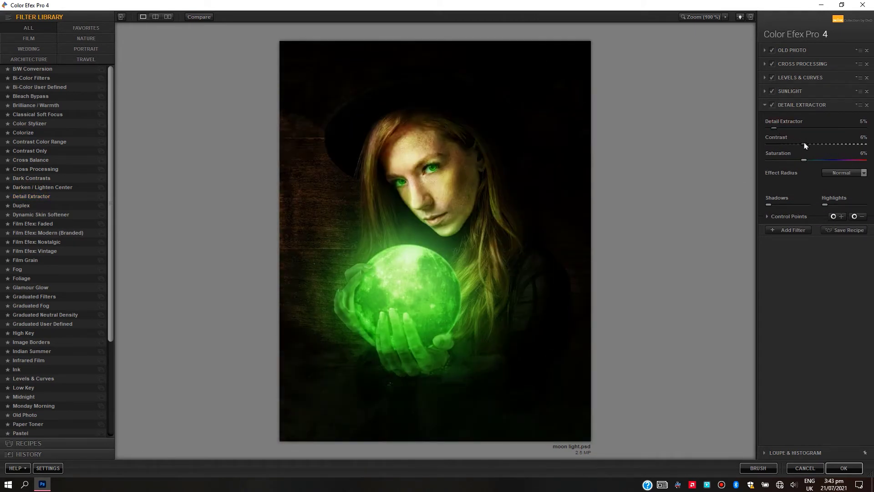
drag(768, 206, 786, 208)
Add a Fog filter to the stack with its intensity set to 7%
click(789, 233)
click(31, 271)
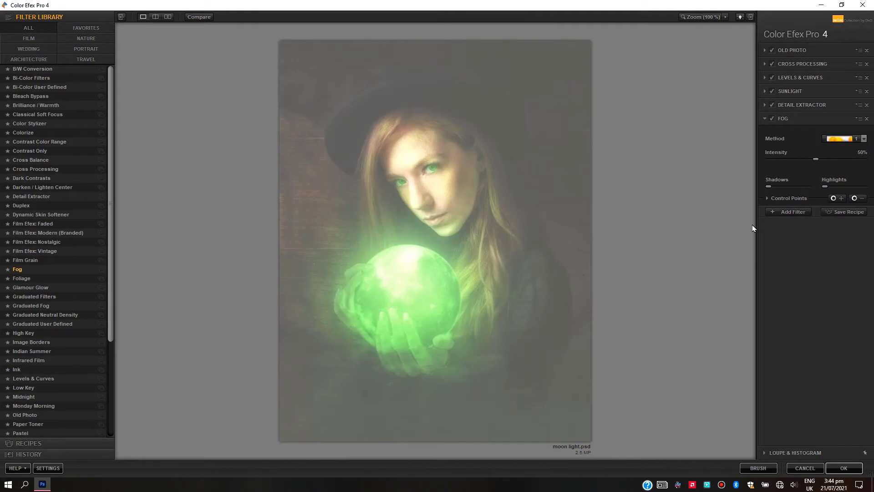
drag(801, 167, 778, 168)
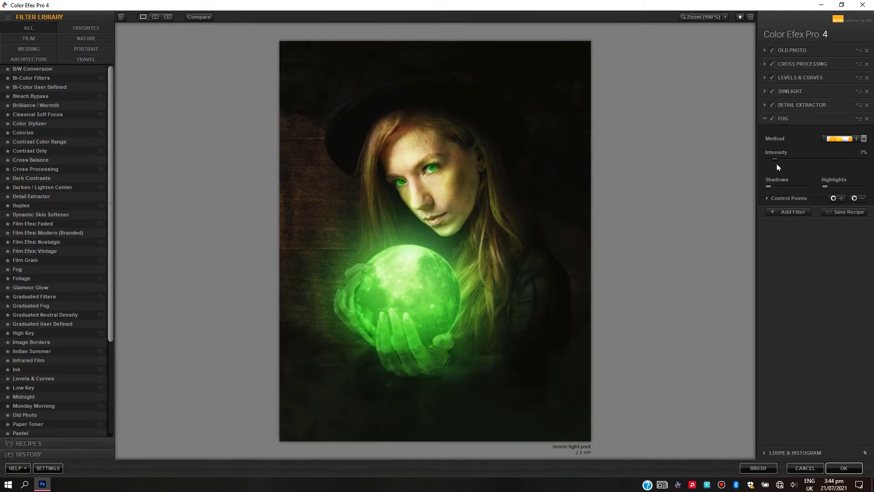
Add Graduated Fog with 21% opacity, 30% blend, 22% vertical shift and 0° rotation, raising Shadows and setting Highlights to 100%
click(789, 211)
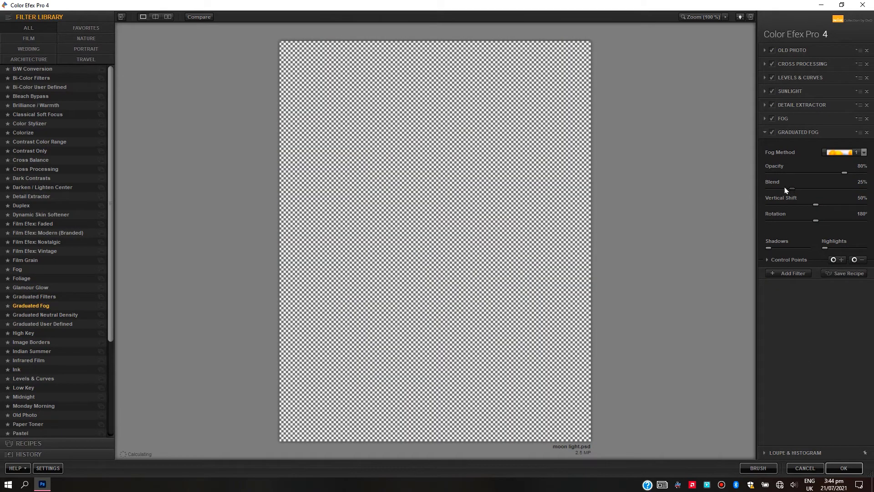
drag(816, 223, 760, 226)
drag(792, 189, 791, 211)
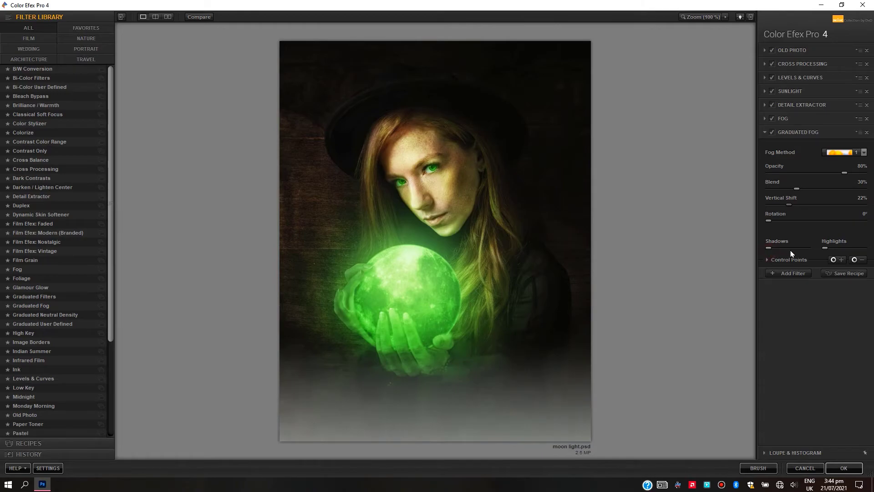
drag(784, 249, 866, 250)
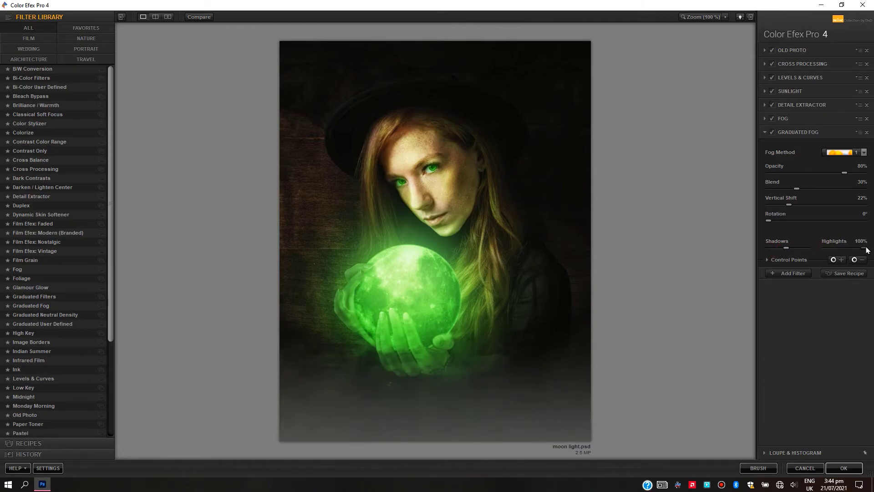
click(801, 175)
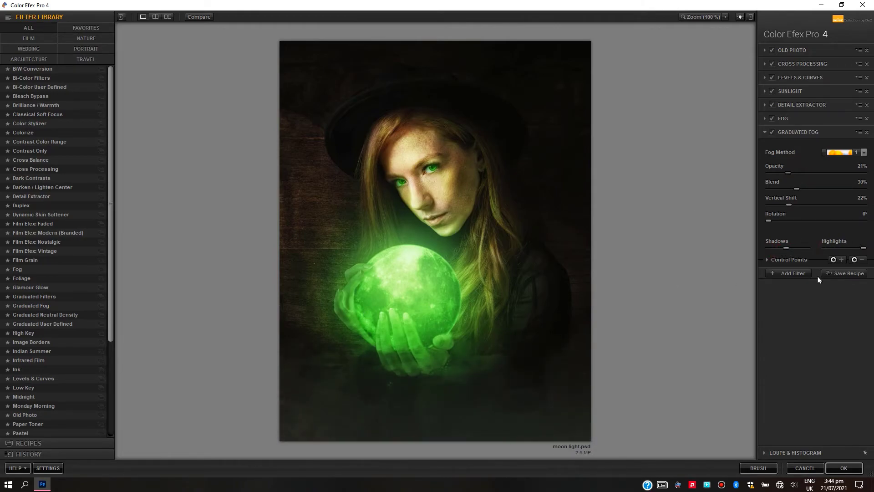
Add another Levels & Curves filter, shape its RGB curve with two inner points, and apply the filter stack to the image
click(792, 273)
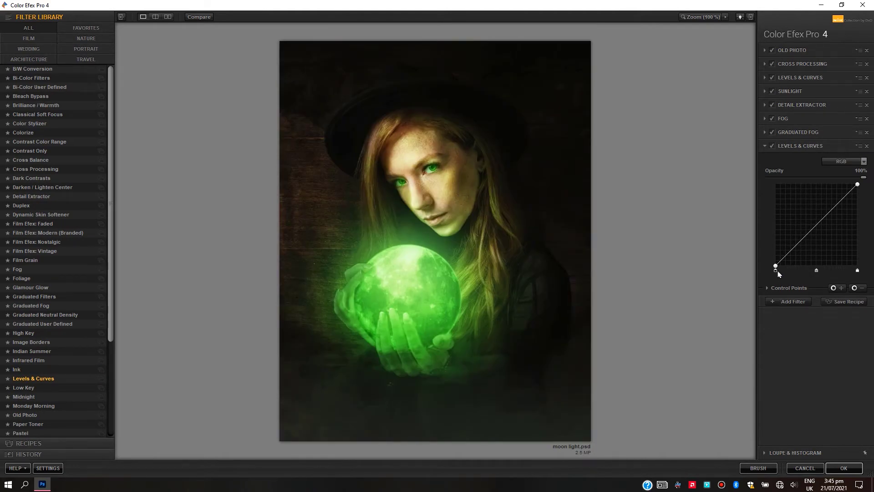
drag(775, 266, 824, 214)
drag(776, 263, 774, 271)
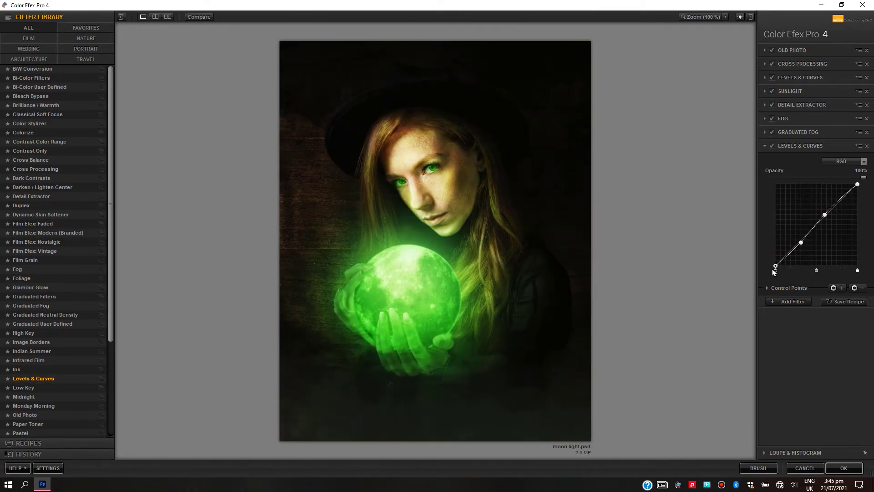
drag(858, 184, 856, 185)
drag(825, 214, 833, 216)
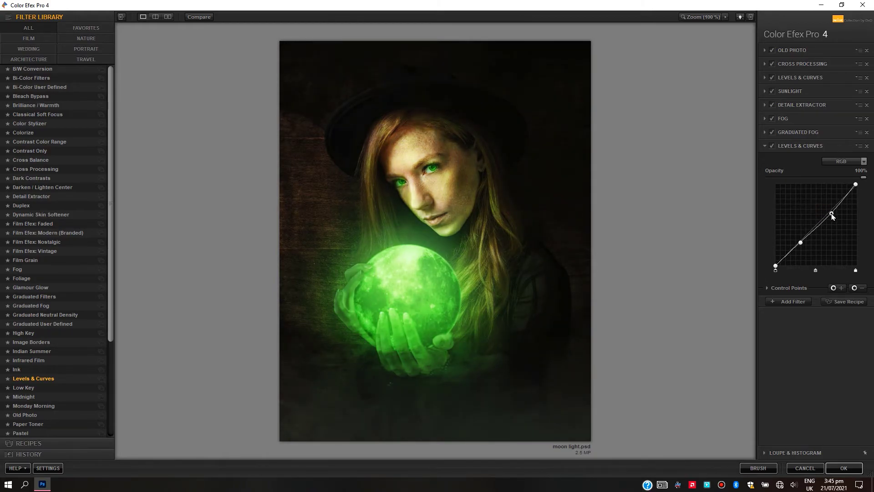
click(844, 468)
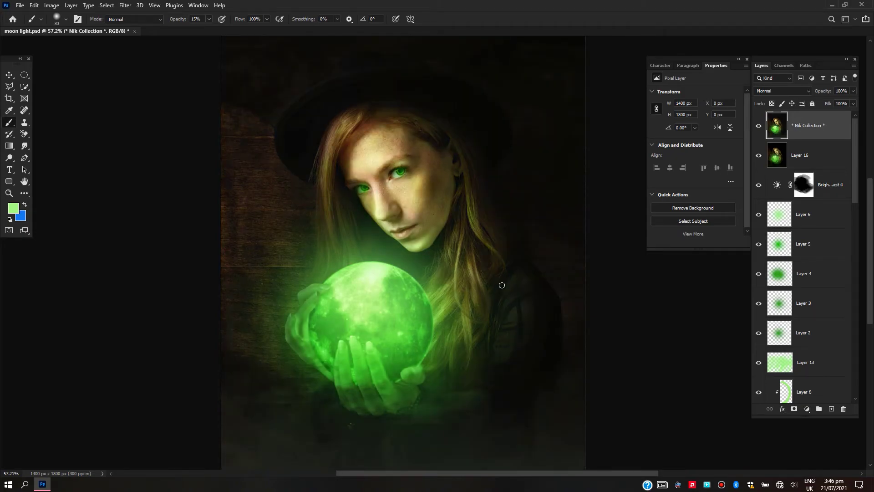
Duplicate the Nik Collection layer and make the upper one of the two the active layer
click(23, 183)
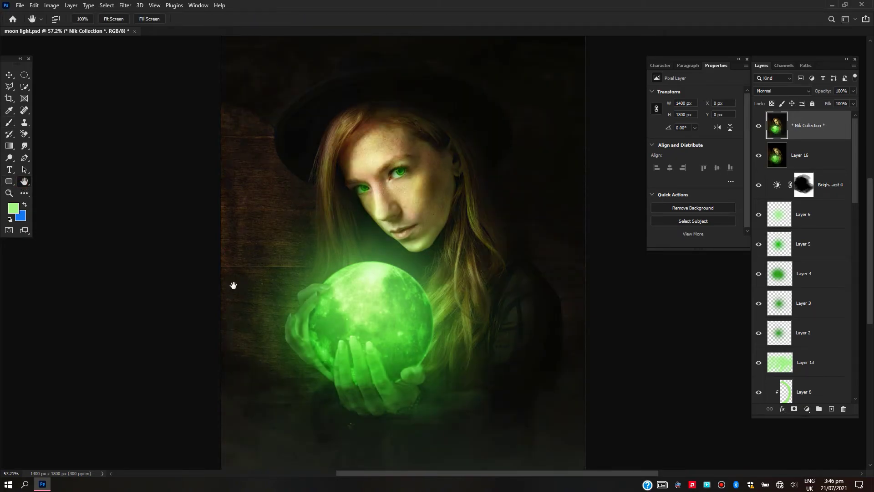
scroll(348, 318, down, 2)
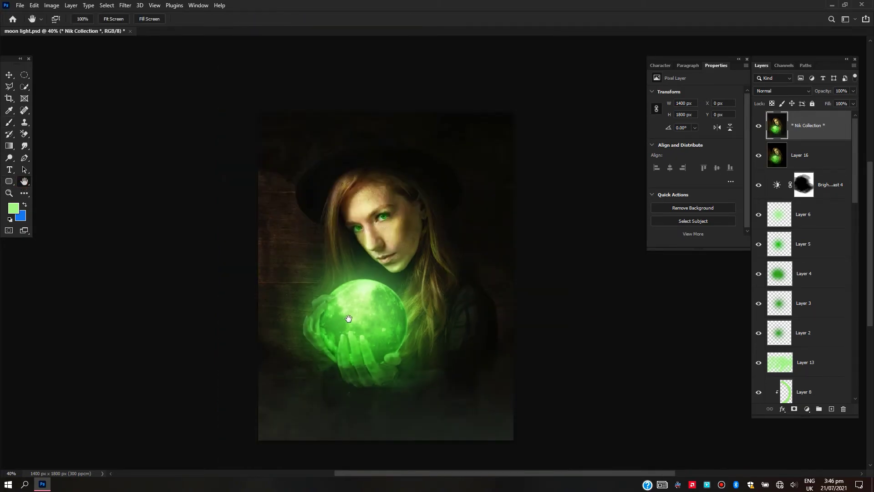
key(ctrl+j)
click(823, 128)
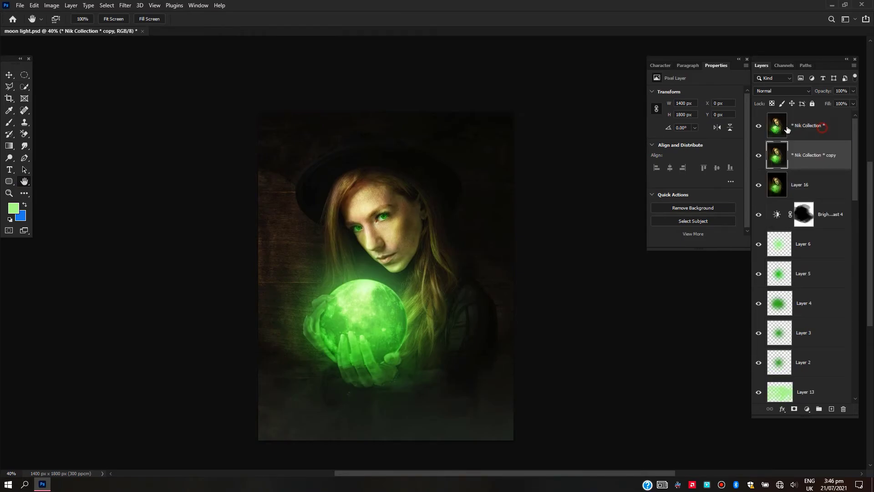
Send the active layer to Exposure X6 and apply the Technicolor Process 2 (2-Strip) preset
click(126, 6)
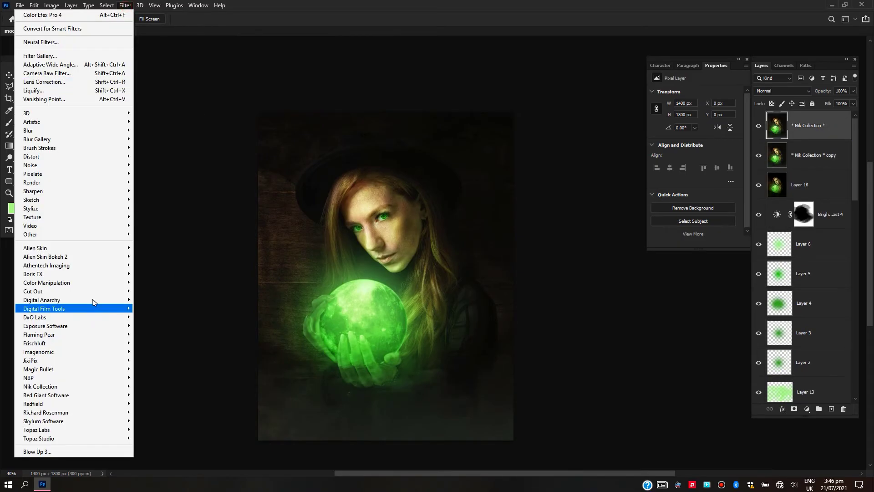
mouse_move(109, 294)
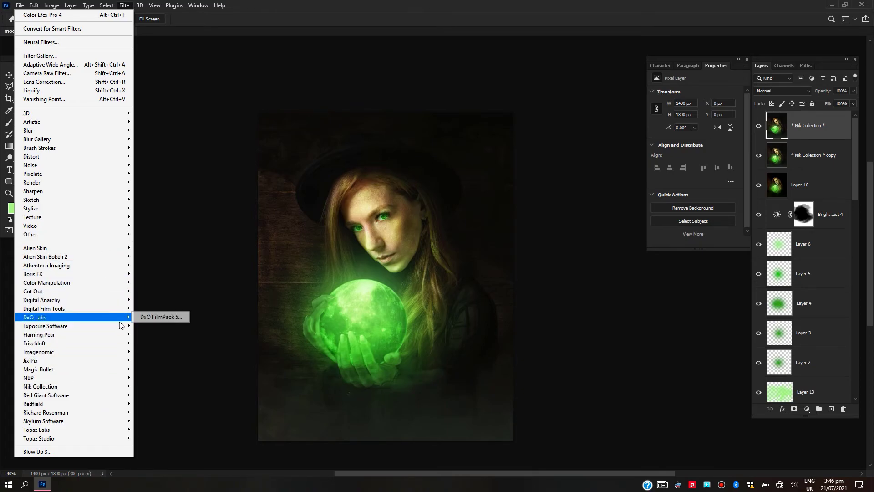
mouse_move(119, 326)
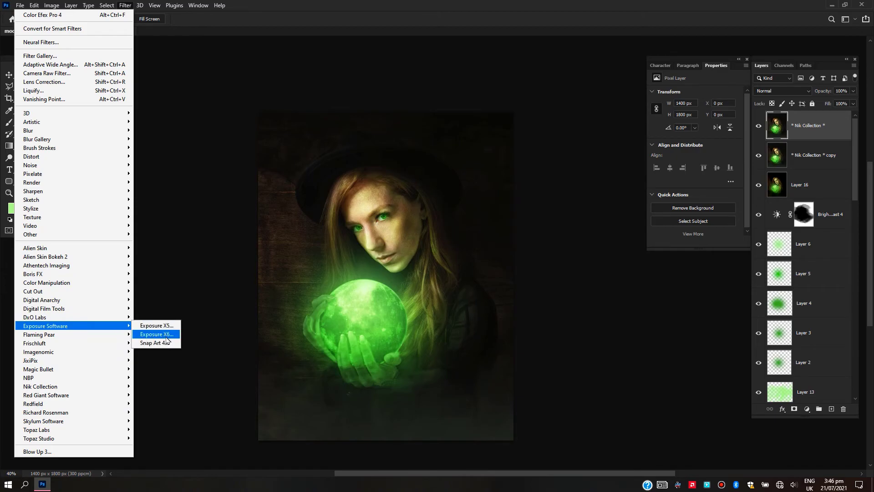
click(166, 338)
click(116, 210)
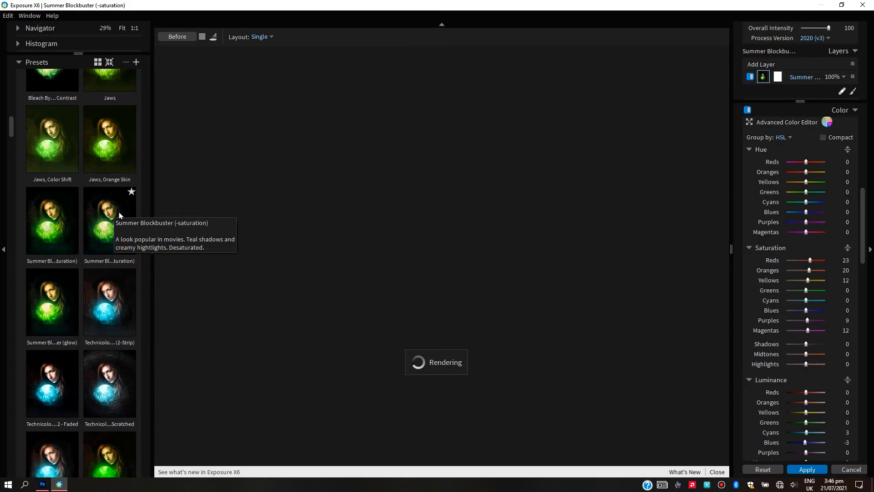
click(115, 277)
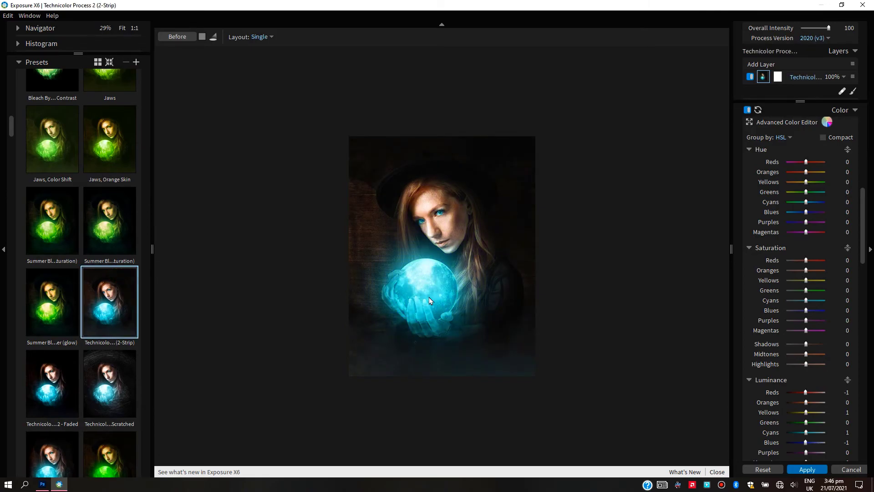
scroll(440, 298, up, 4)
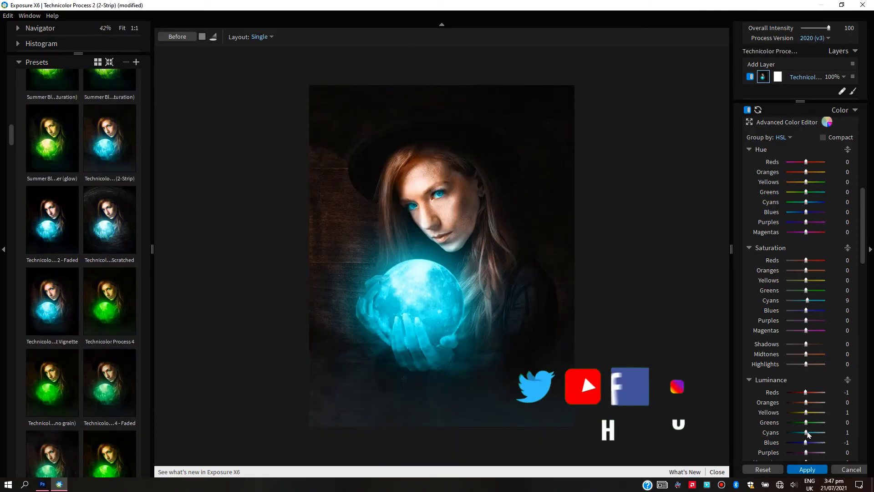
Adjust the Cyans in the HSL color controls, resetting hue and saturation to 0 and setting luminance to 9
drag(808, 435, 808, 435)
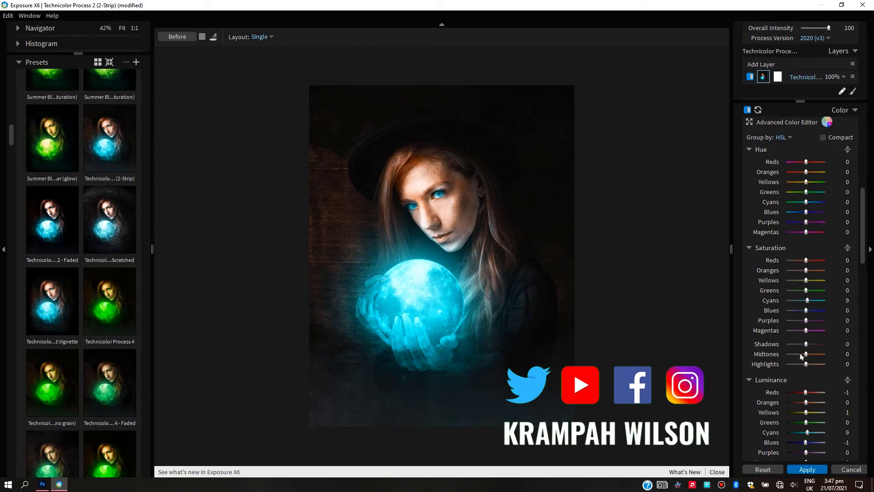
mouse_move(805, 202)
mouse_down()
mouse_move(791, 203)
mouse_move(813, 205)
mouse_up()
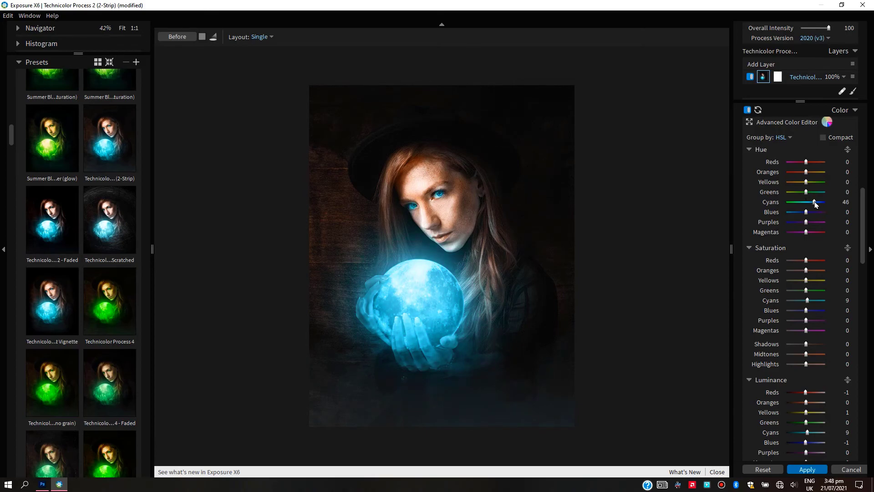
double_click(810, 433)
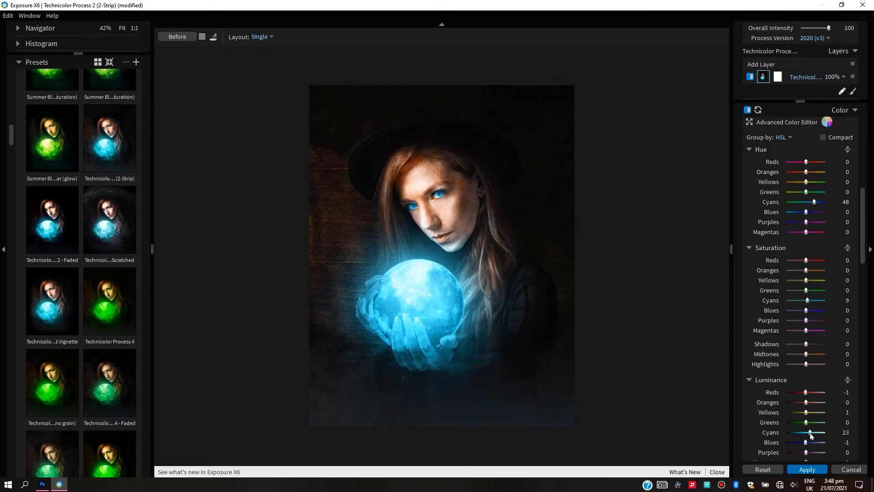
scroll(811, 435, up, 1)
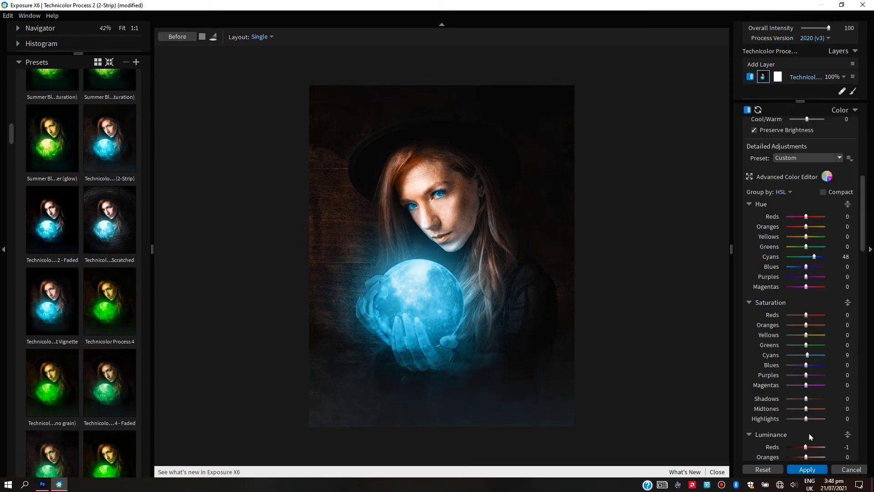
mouse_move(807, 355)
mouse_down()
mouse_move(823, 359)
mouse_move(808, 358)
mouse_up()
double_click(814, 257)
scroll(811, 391, down, 3)
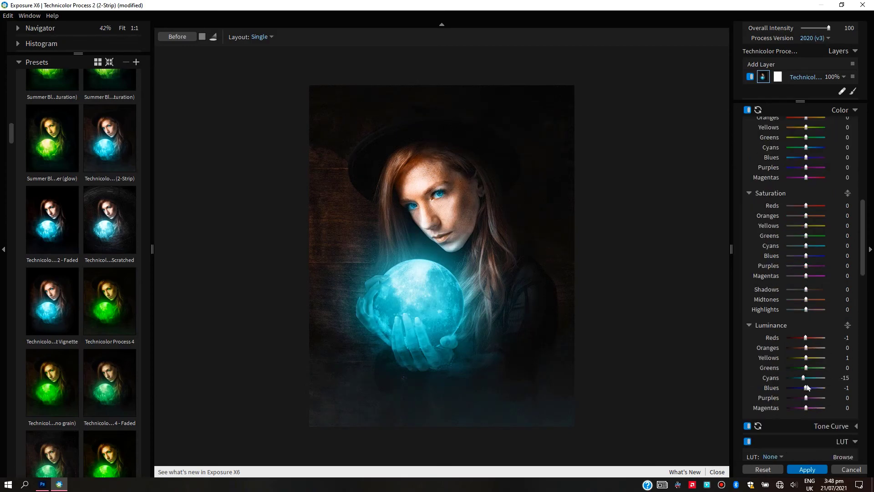
Enable a Cloudy Smoke light effect, place it along the image's lower edge and set its opacity to 19
scroll(816, 394, down, 12)
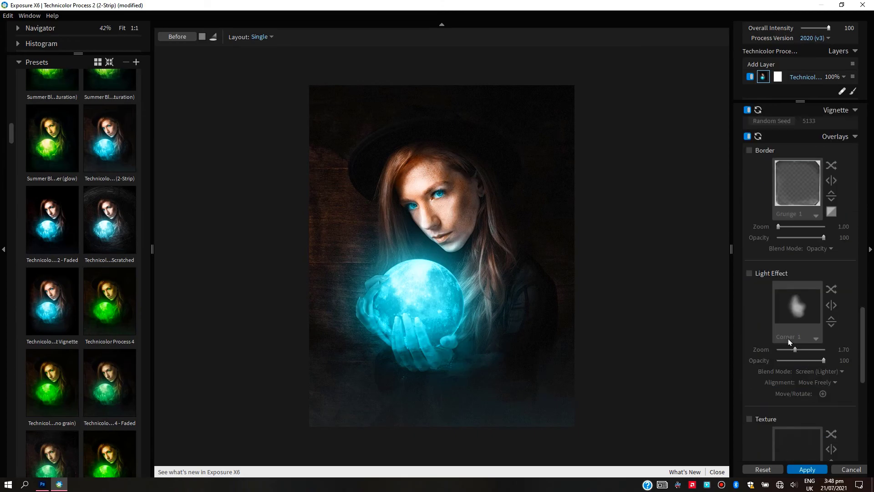
click(749, 273)
click(797, 306)
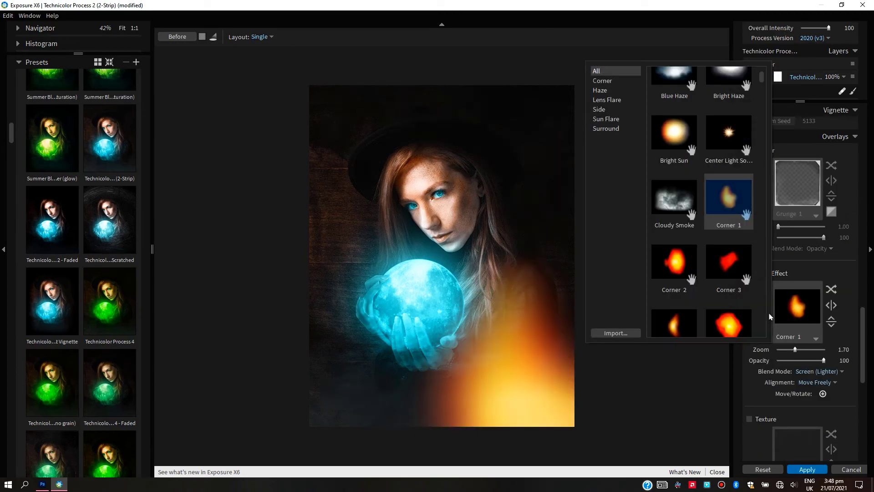
click(675, 221)
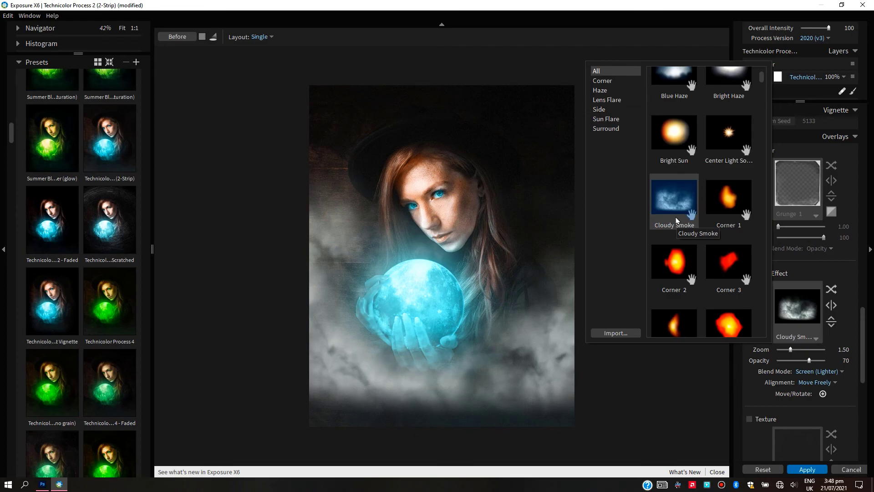
click(676, 222)
drag(442, 256, 453, 411)
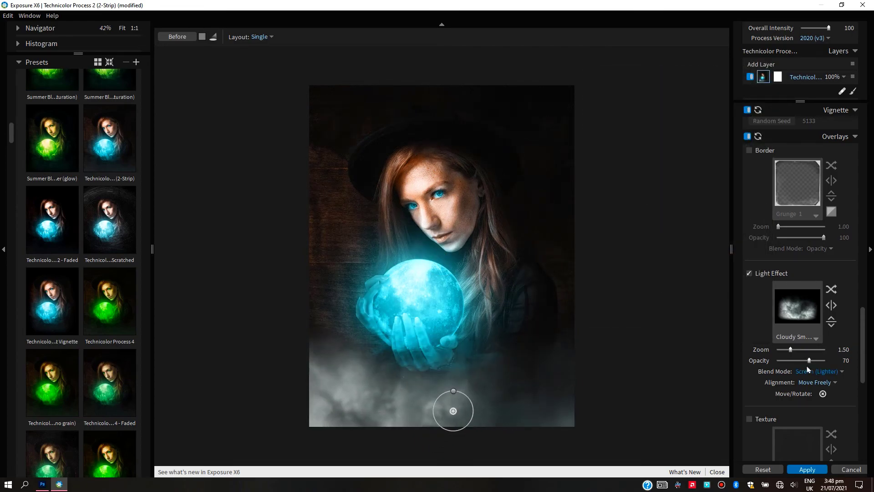
drag(809, 360, 787, 360)
Look through the Overlays, Focus and Vignette settings, including the Focus presets
scroll(796, 319, down, 8)
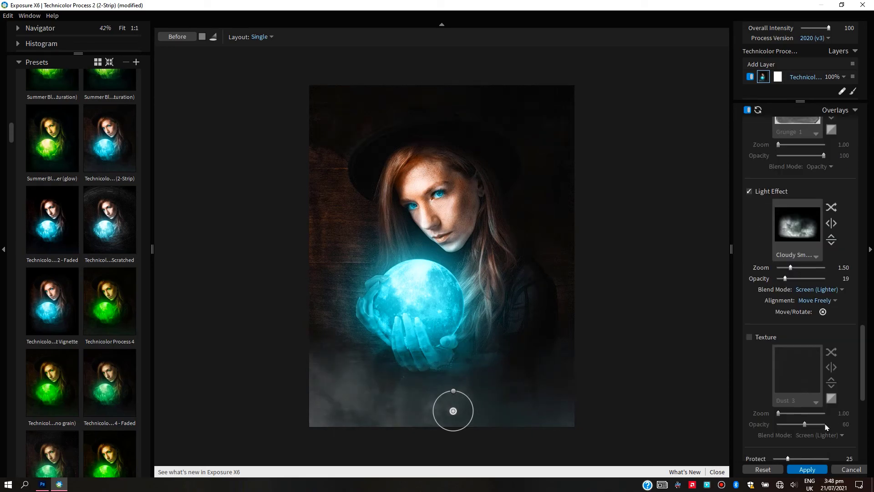
click(806, 288)
click(808, 294)
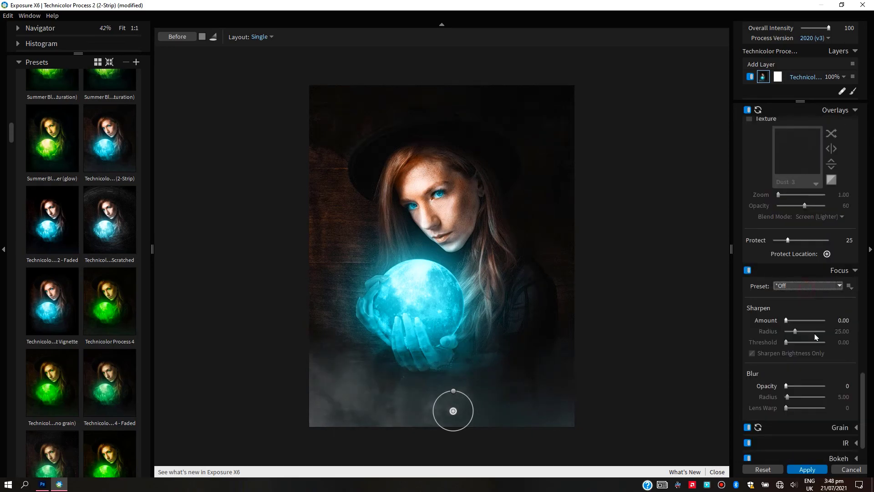
scroll(813, 302, down, 2)
scroll(836, 421, up, 3)
scroll(833, 421, up, 6)
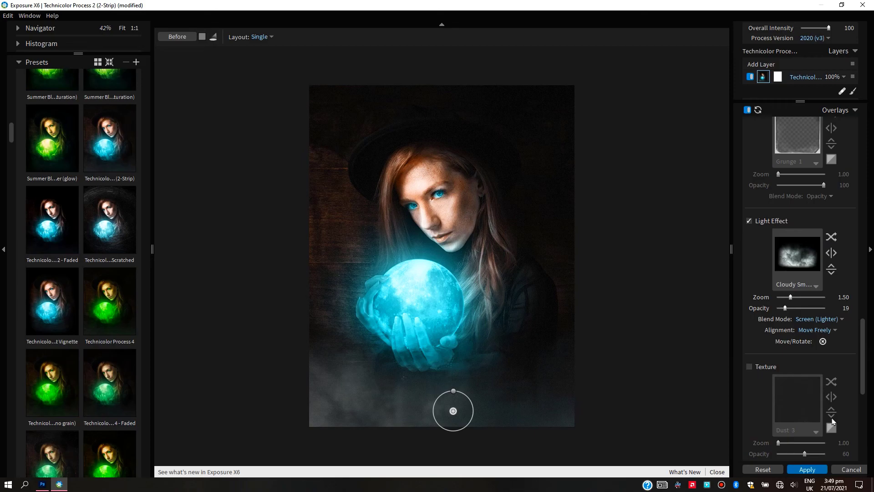
scroll(831, 421, up, 6)
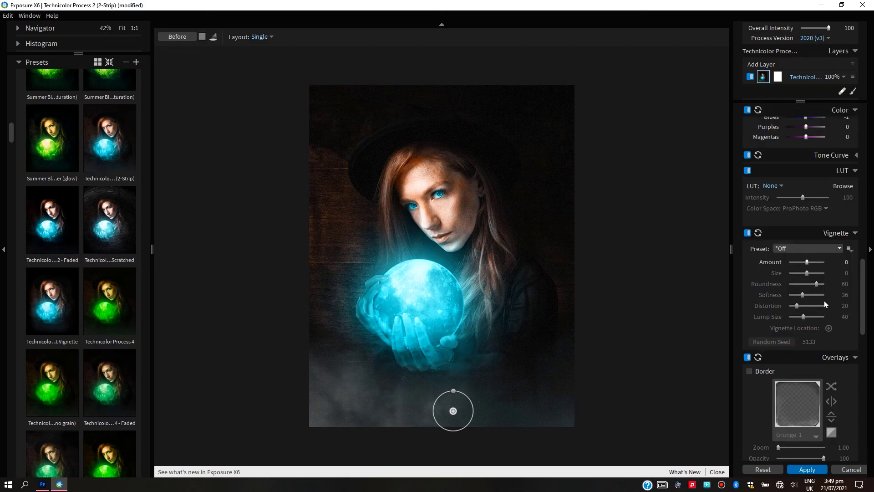
Expand the Tone Curve controls and fine-tune the shadow-end point of the RGB curve
scroll(822, 377, down, 2)
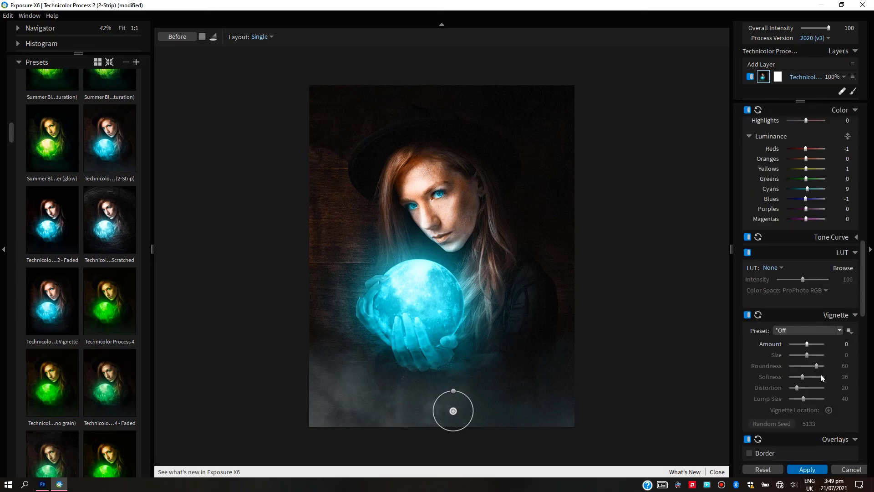
click(796, 237)
drag(768, 358, 766, 361)
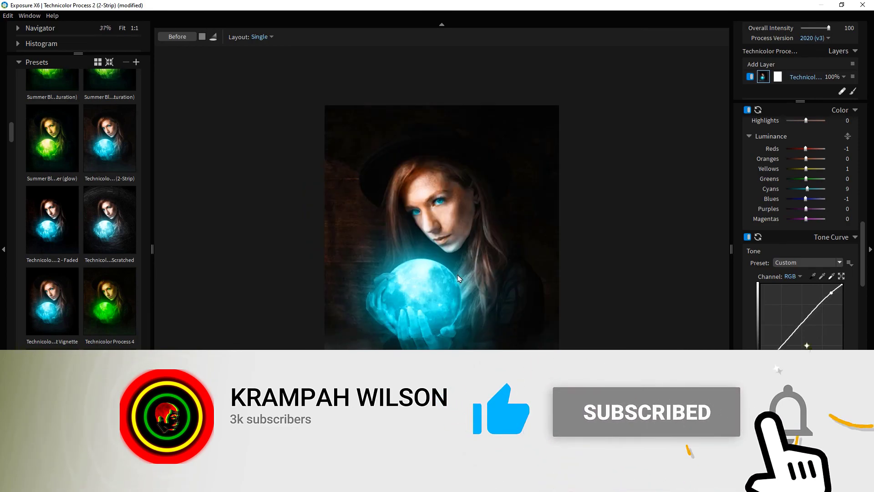
Choose the Creamy Highlights/Cyan Shadows split toning preset for color and apply the Exposure X6 look to the image
scroll(801, 227, down, 3)
scroll(784, 255, down, 1)
click(784, 235)
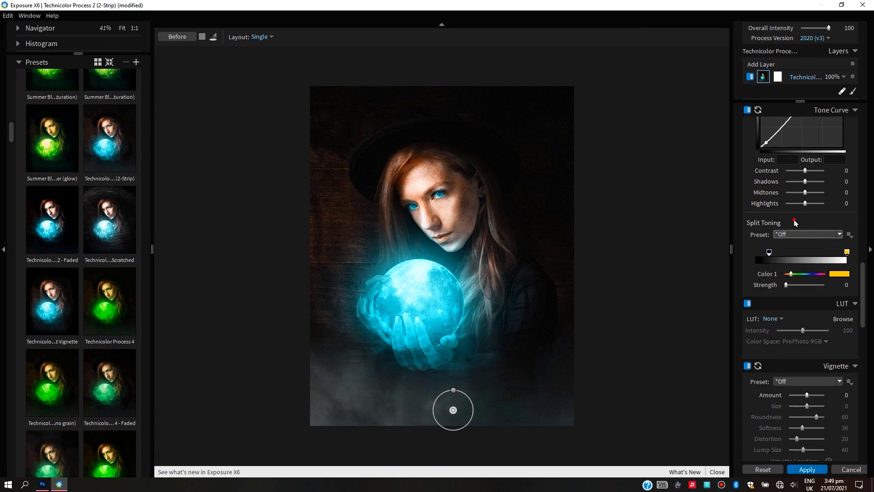
mouse_move(801, 268)
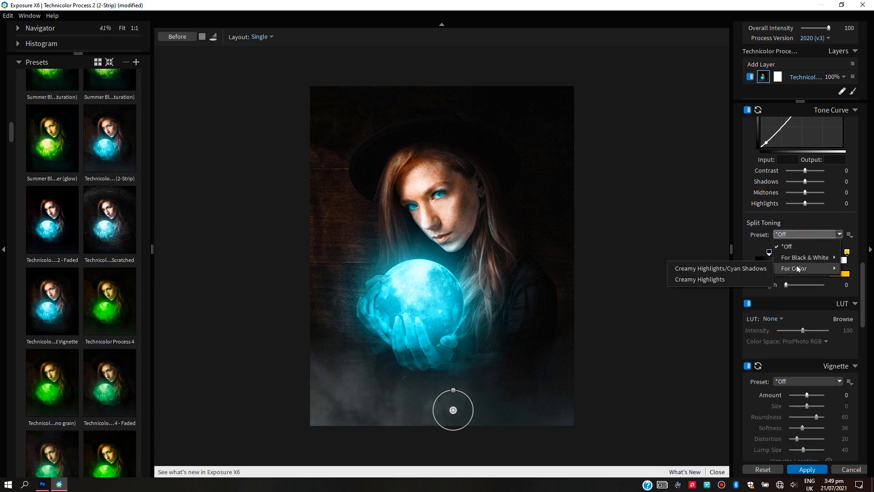
click(721, 269)
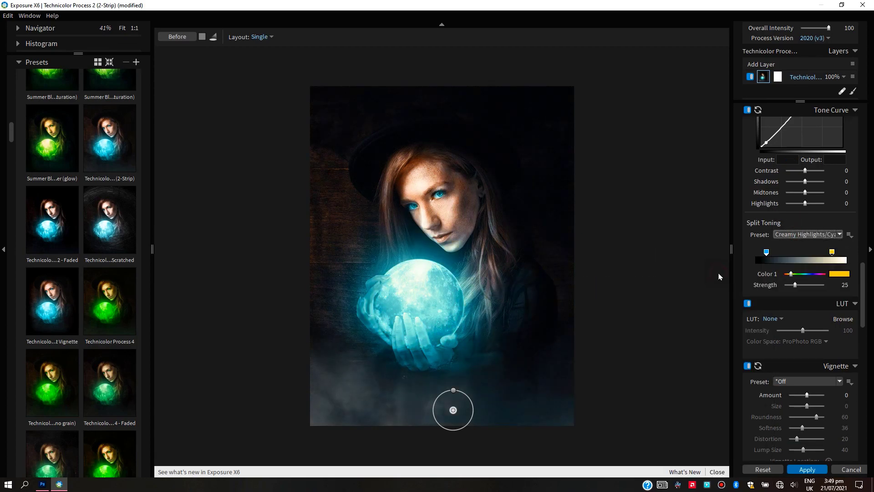
click(806, 469)
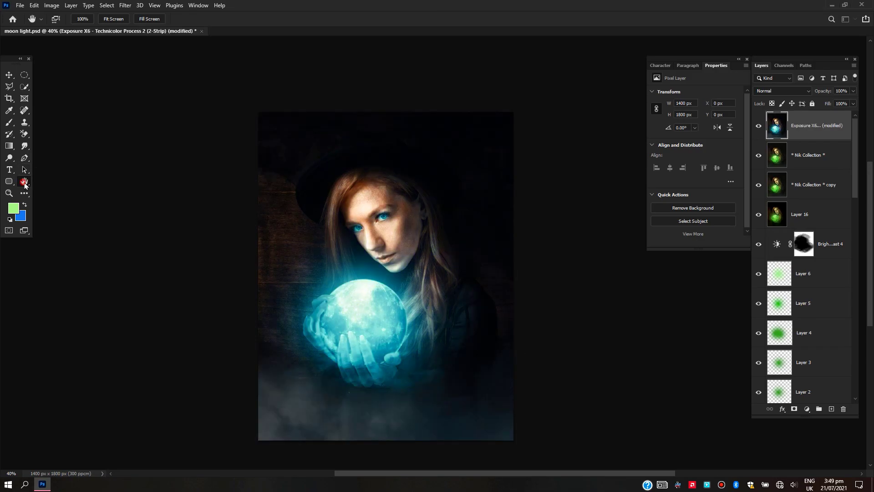
Duplicate the Exposure X6 layer and set the copy's blend mode to Linear Light
key(ctrl+j)
click(789, 91)
click(770, 232)
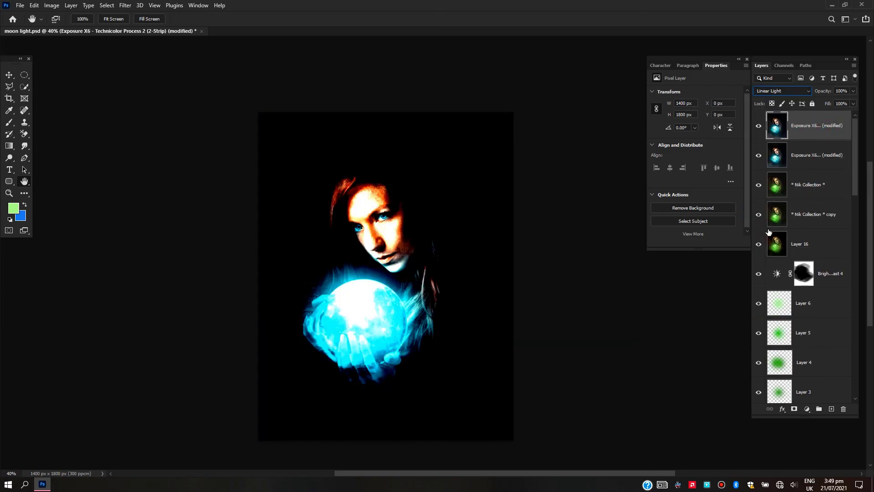
Start a High Pass filter on the Linear Light copy and move its dialog clear of the image
click(125, 6)
mouse_move(68, 235)
click(150, 239)
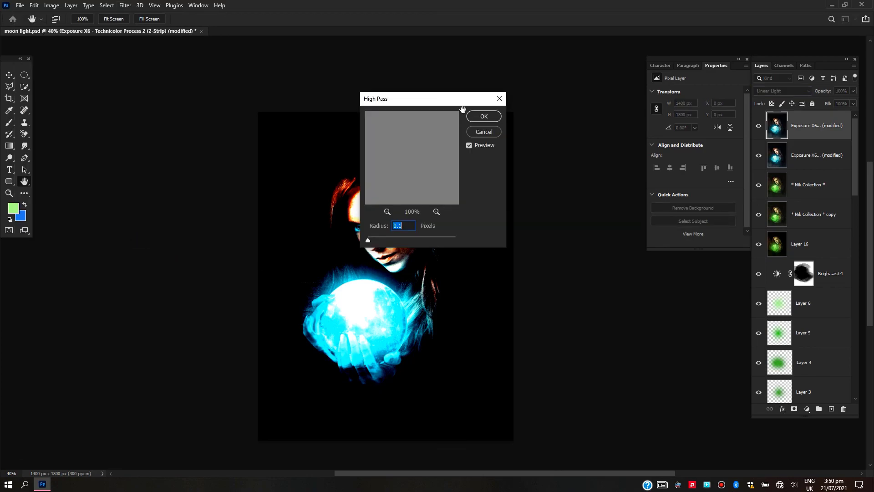
drag(385, 99, 34, 164)
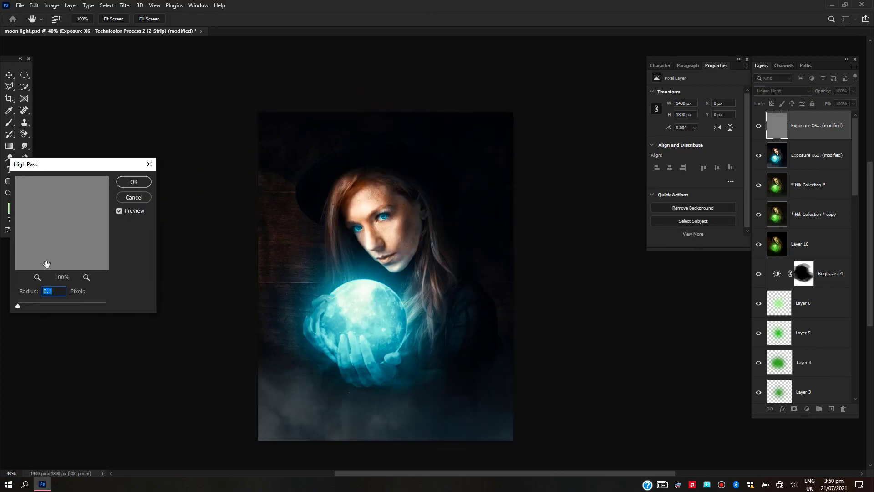